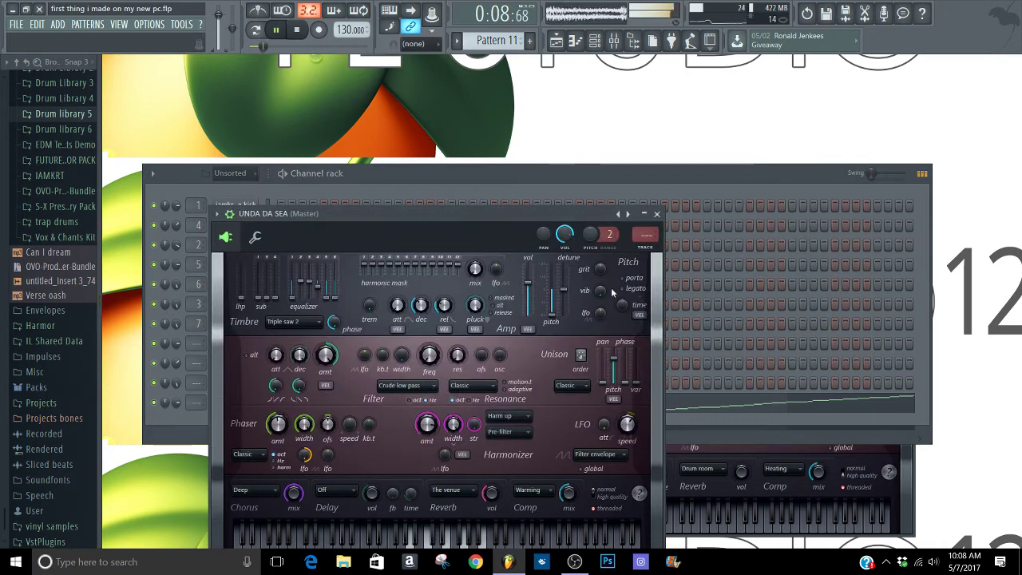
- Close the UNDA DA SEA instrument window and the other synth window behind the channel rack
left_click(656, 214)
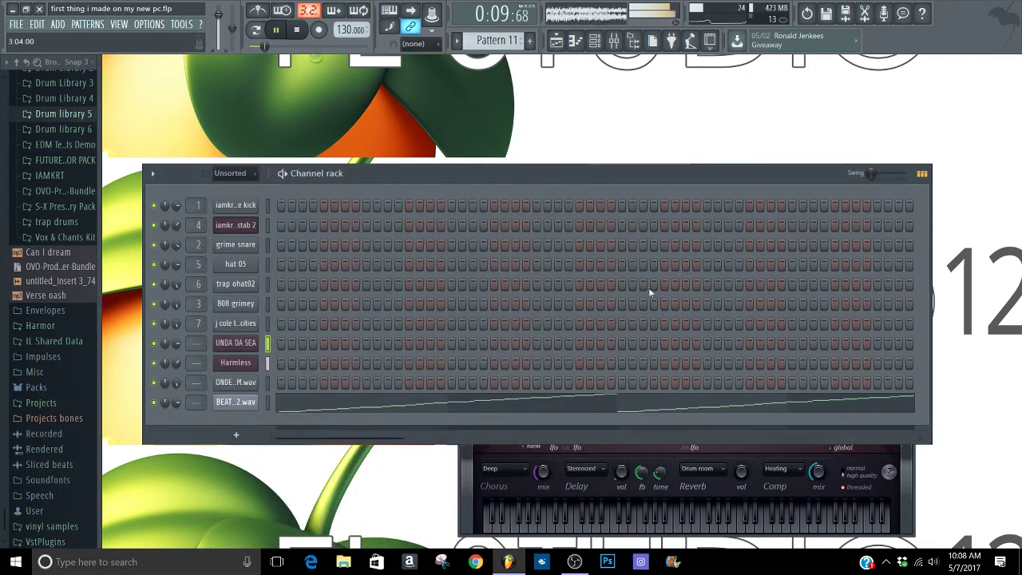
left_click(618, 462)
left_click(905, 193)
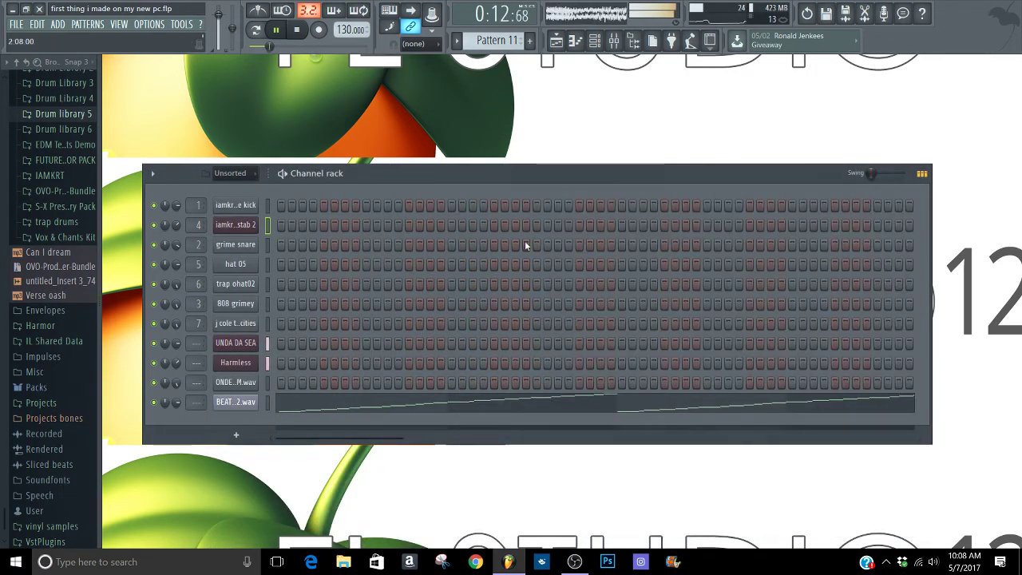
- Create an automation clip for the Trigger parameter of dblue_tapestop on the Master mixer track
left_click(614, 43)
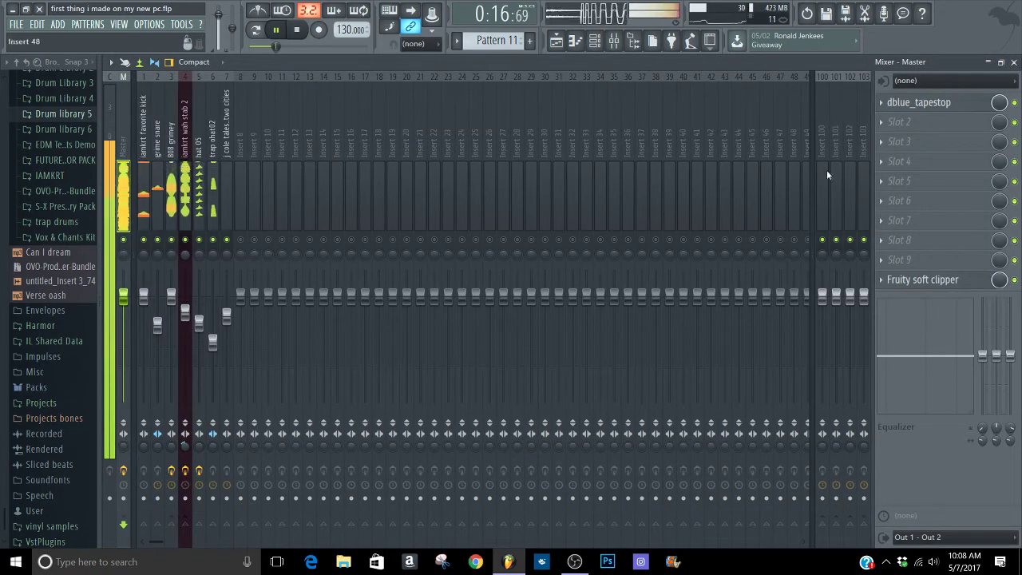
left_click(927, 103)
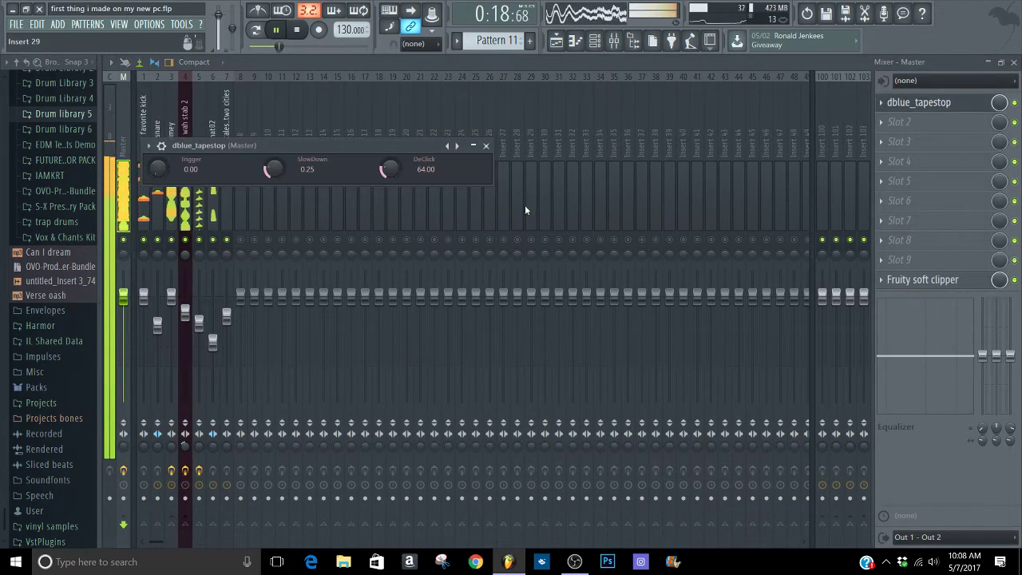
right_click(160, 165)
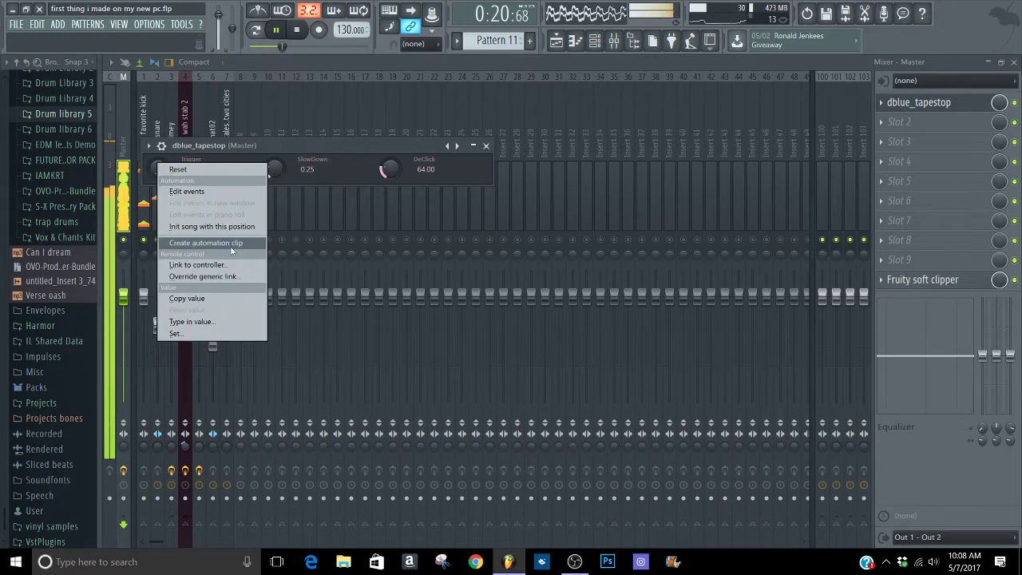
left_click(205, 244)
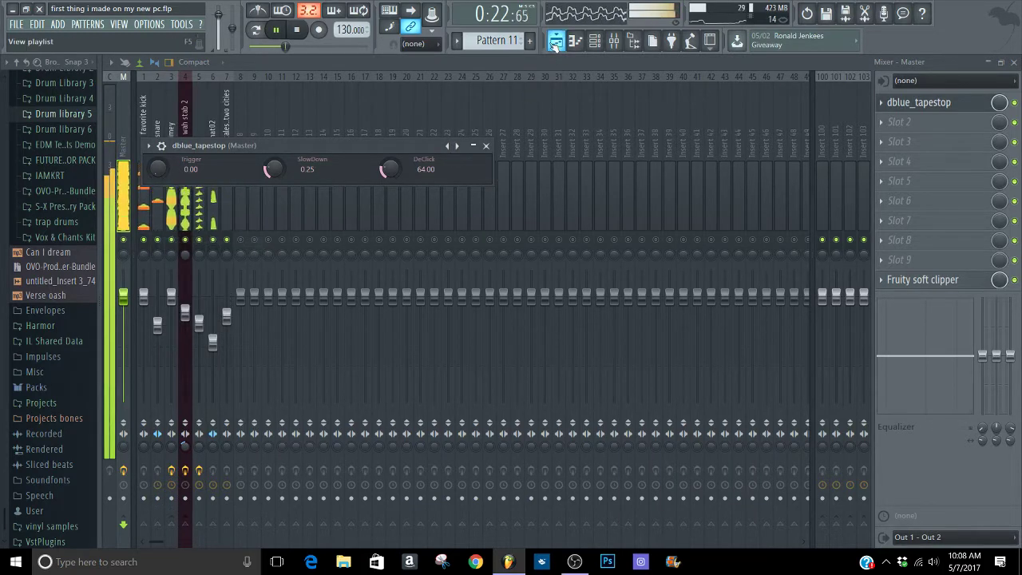
- Slice the dblue_tapestop Trigger automation clip on Track 10 of the playlist at bars 8 and 9
left_click(557, 42)
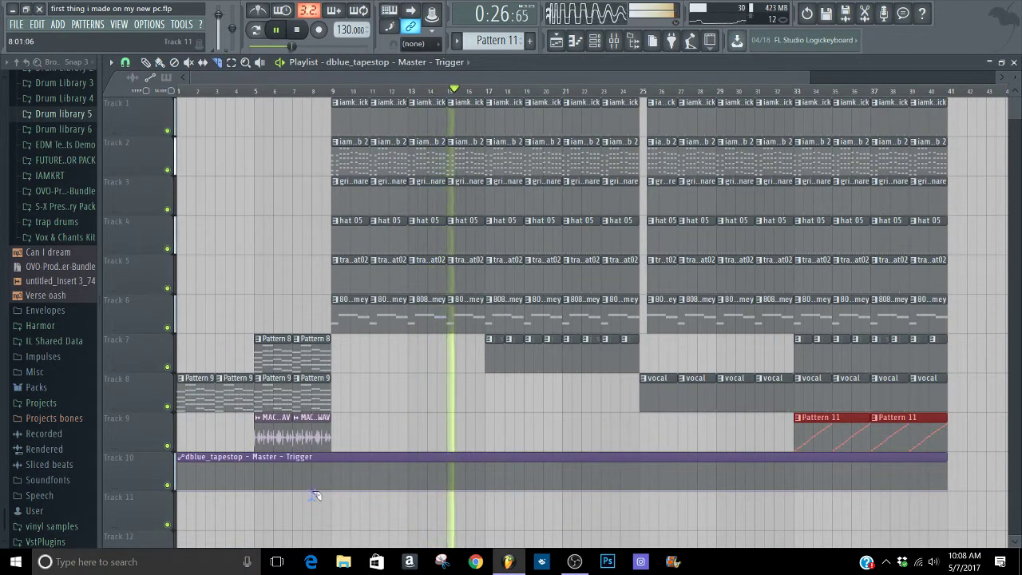
left_click_drag(313, 494, 313, 450)
left_click_drag(332, 494, 332, 444)
key("p")
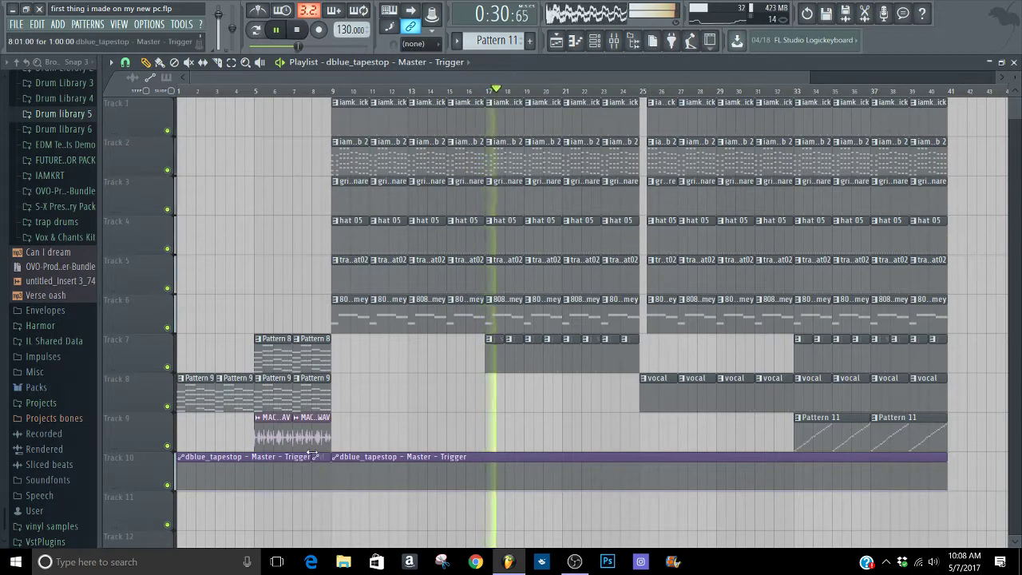
- Make the bar 8 slice of the Trigger automation unique and shape it into an upward curve ending at bar 9
right_click(318, 467)
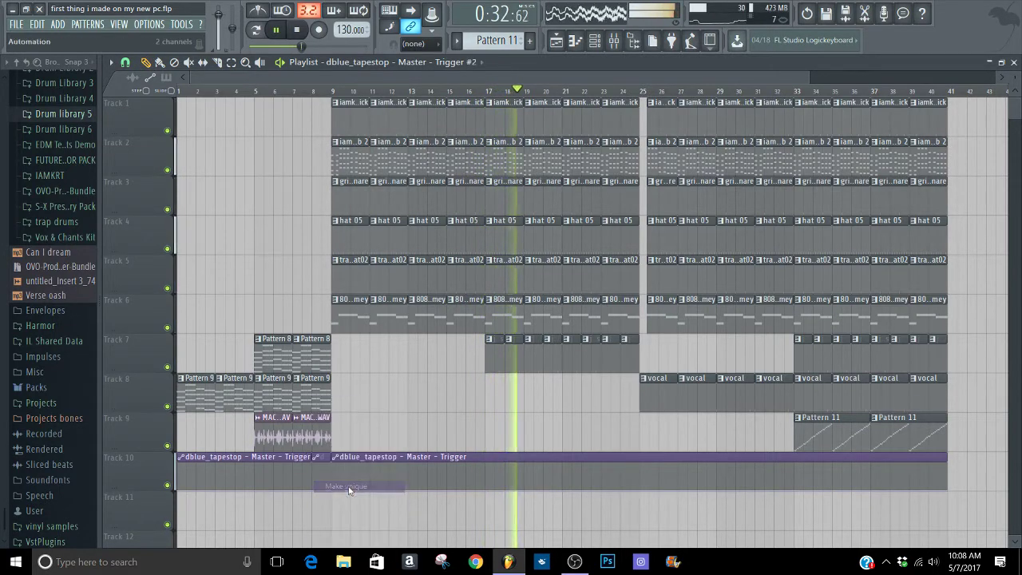
left_click(345, 485)
right_click(330, 466)
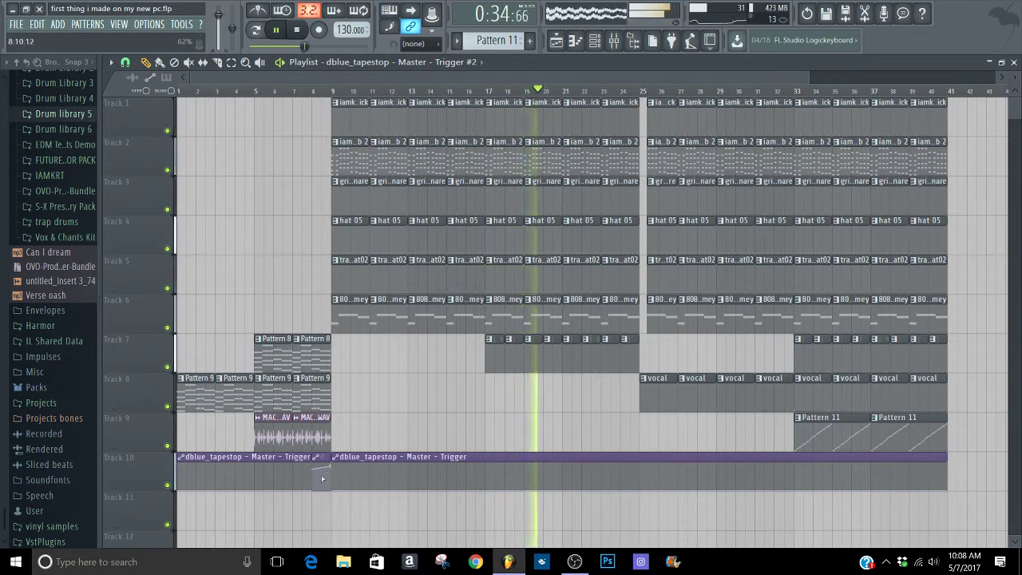
right_click(314, 484)
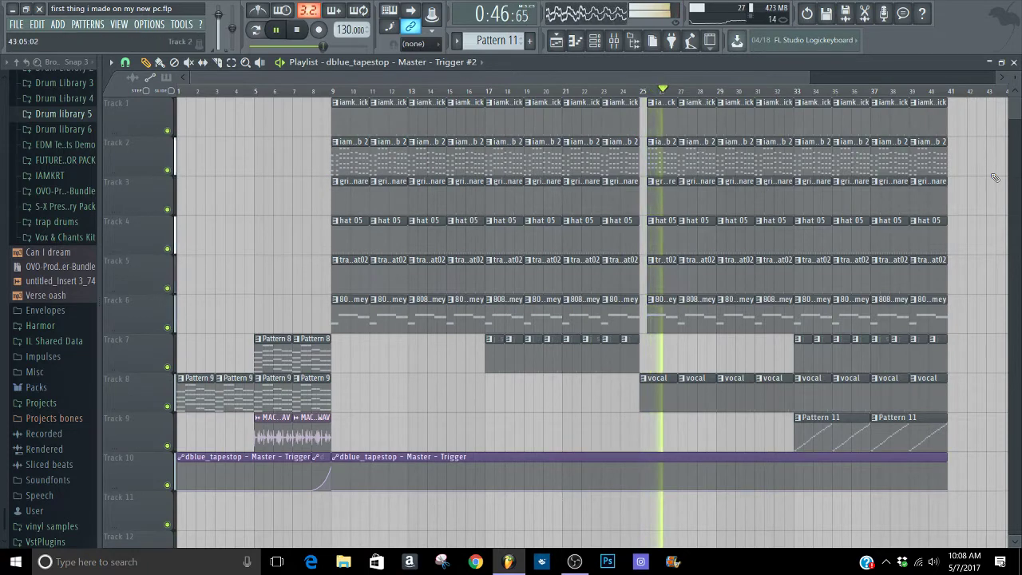
- Reduce the playlist track height, and close the playlist, the dblue_tapestop window and the mixer
left_click_drag(1015, 77, 1015, 86)
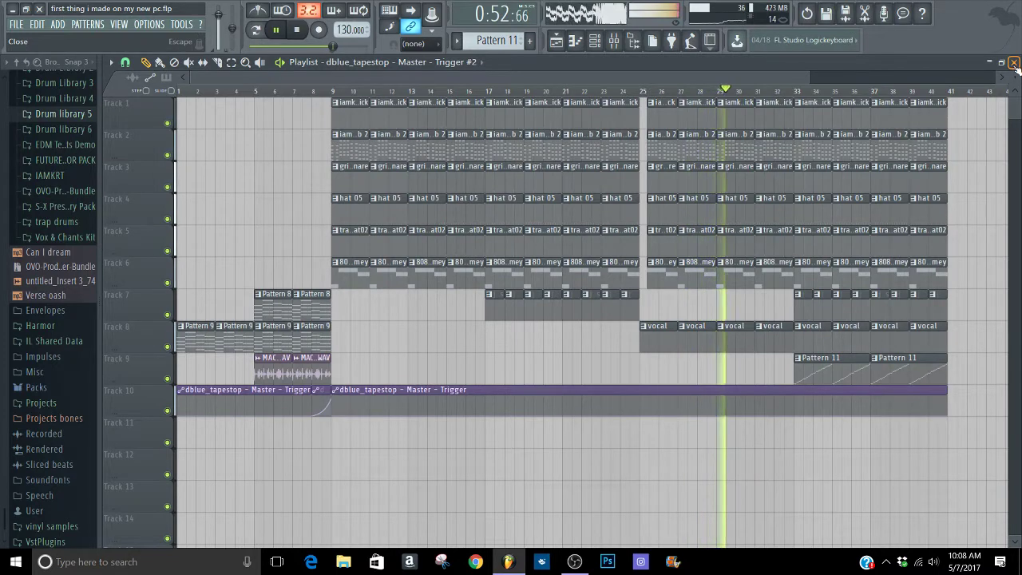
left_click(1014, 62)
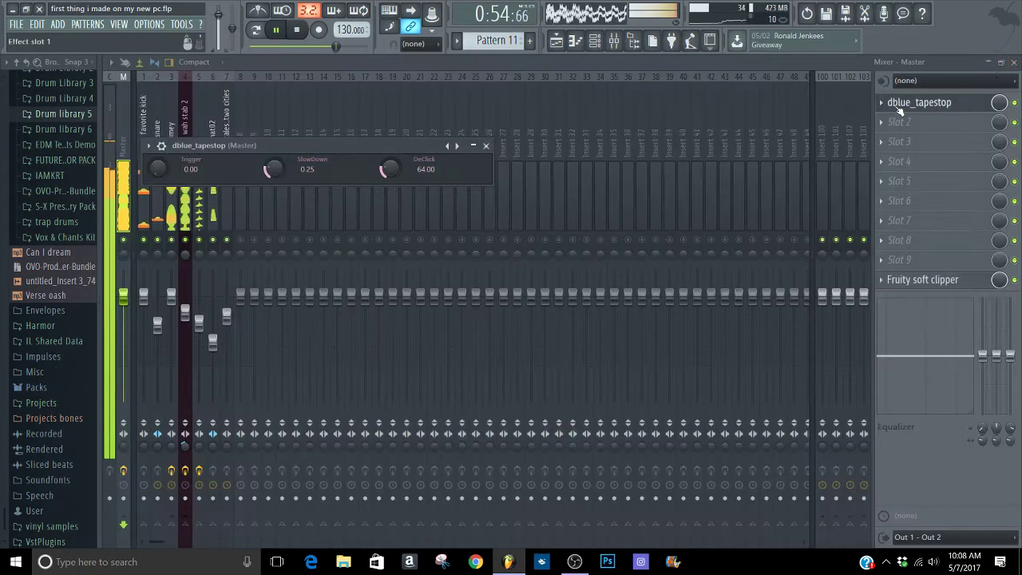
left_click(485, 146)
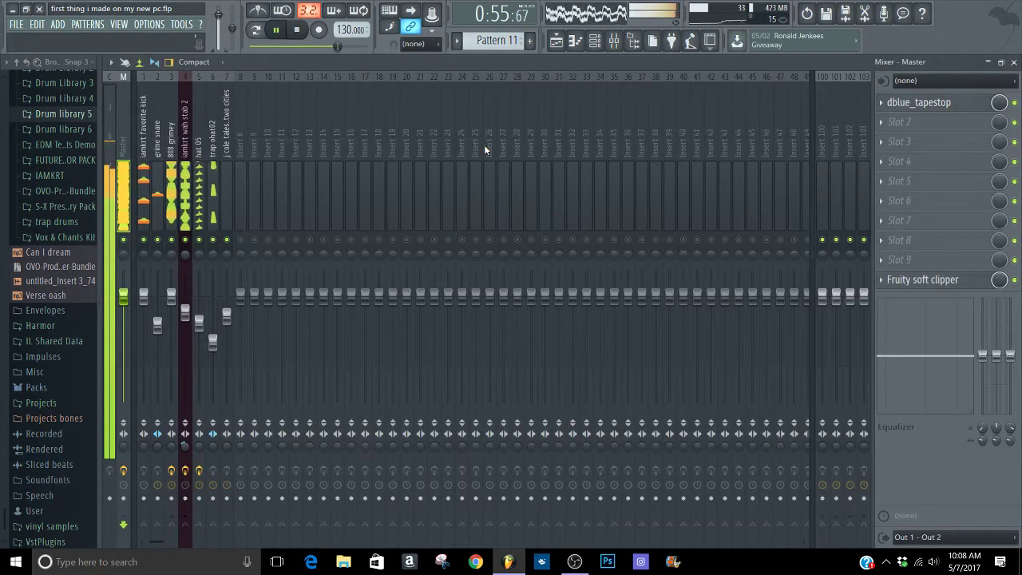
left_click(1014, 62)
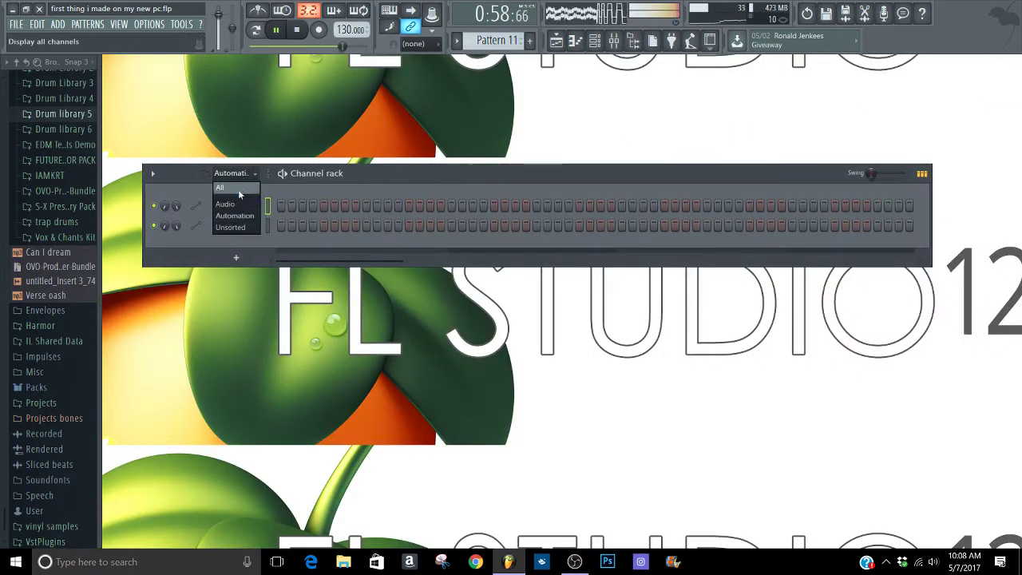
- Place the Trigger #2 automation clip at bar 40 on Track 11 and shorten the long Track 10 clip to end there
left_click(236, 190)
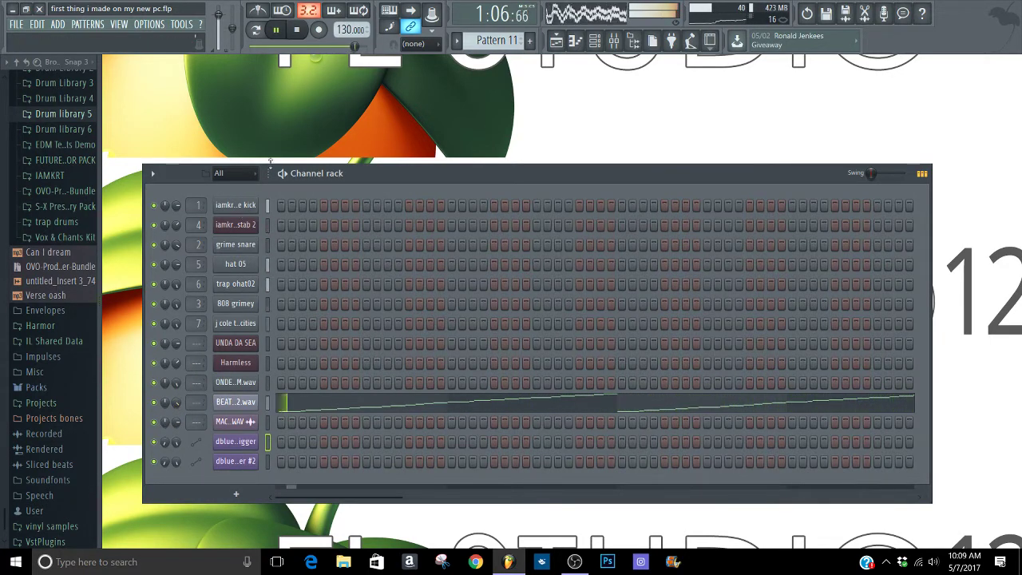
left_click(556, 40)
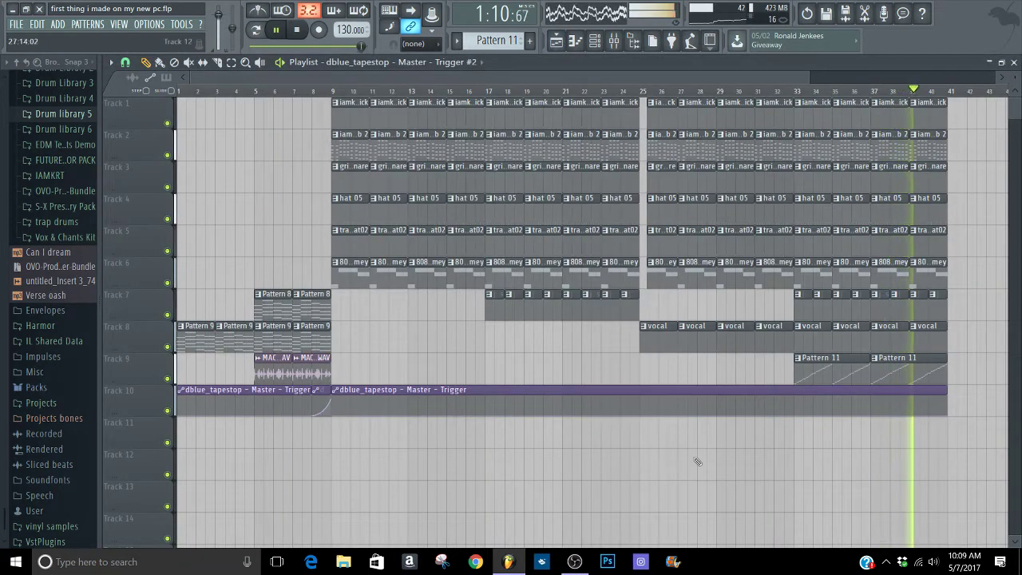
left_click(928, 435)
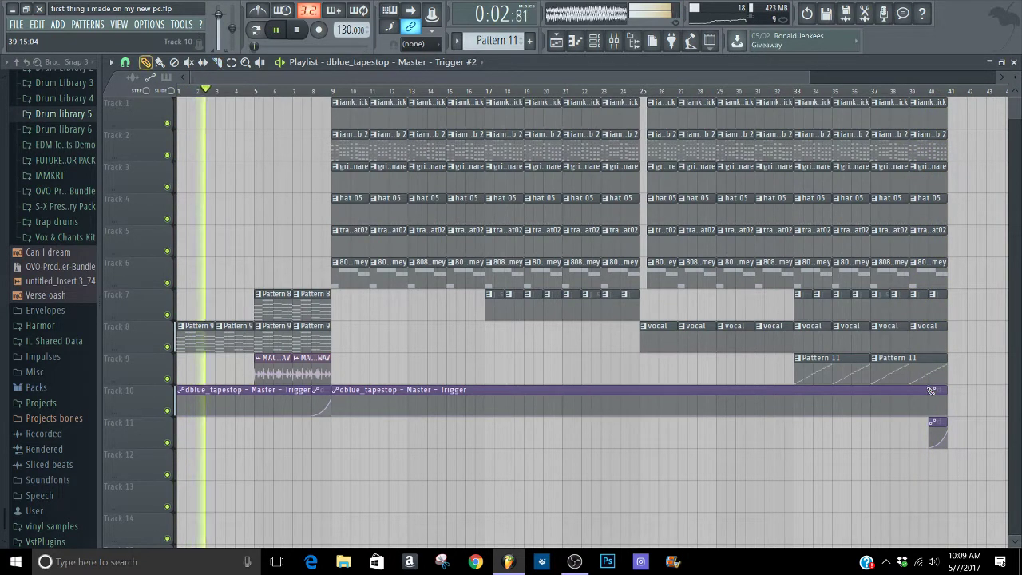
left_click_drag(931, 390, 911, 389)
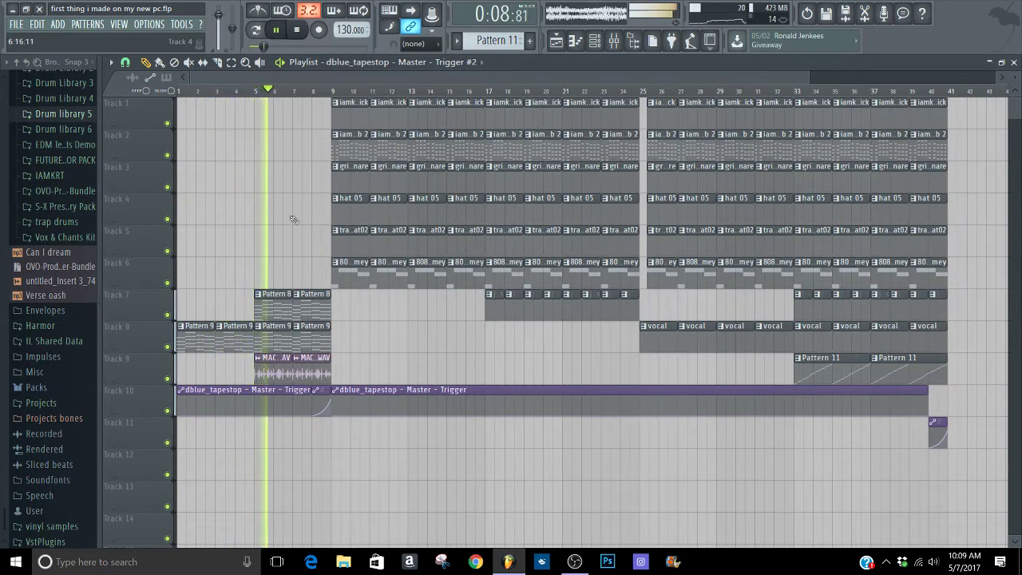
- Open the misc folder of the IAMKRT drum sound kit in the browser and stop the song playback
left_click(50, 174)
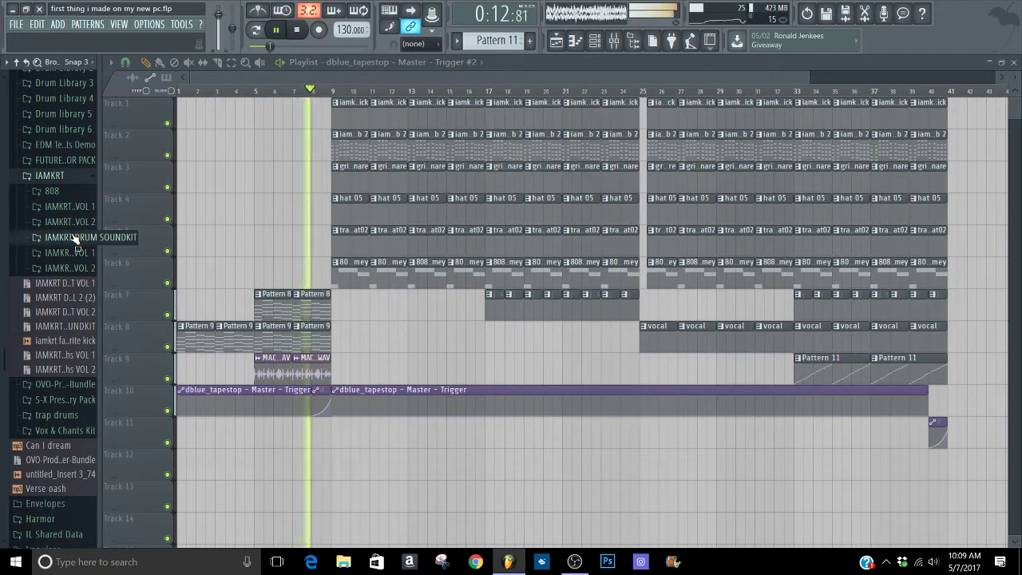
left_click(76, 238)
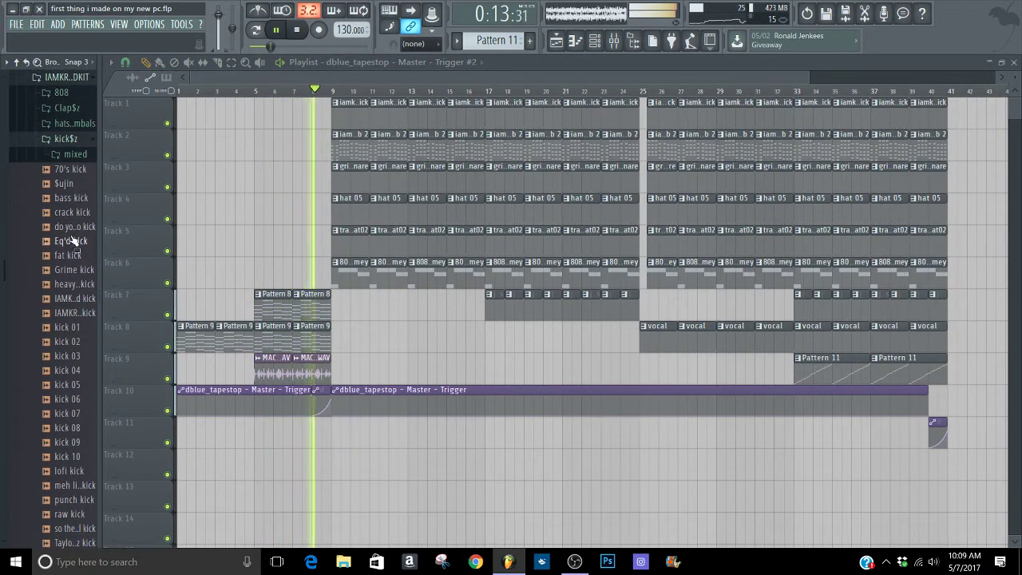
left_click(57, 139)
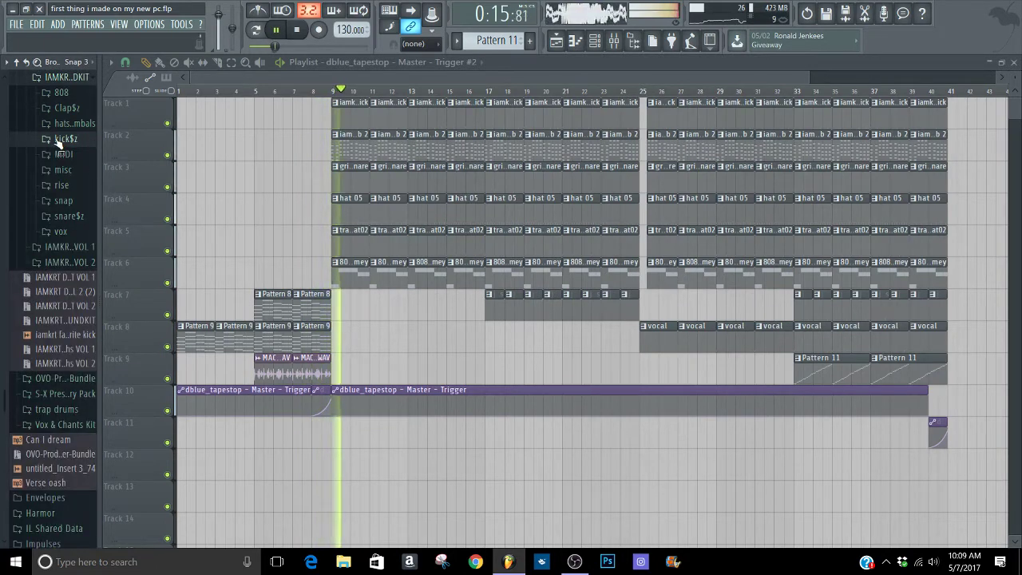
left_click(61, 186)
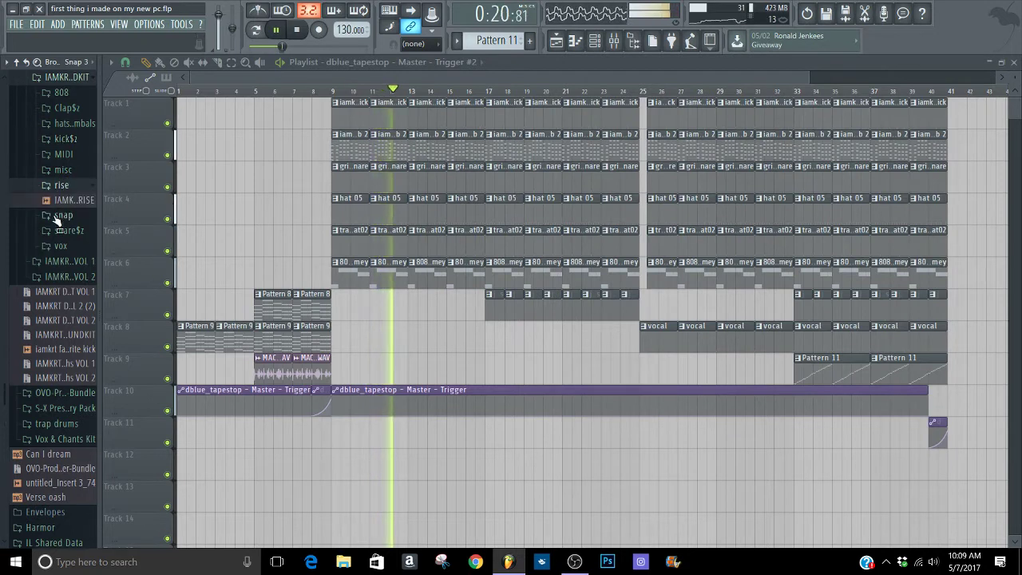
left_click(57, 217)
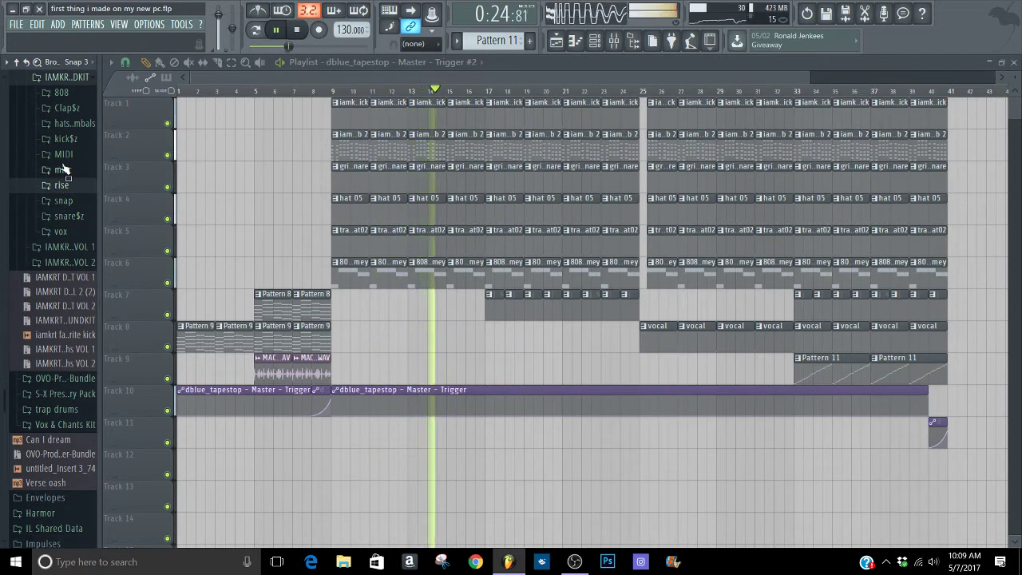
left_click(64, 170)
left_click(69, 207)
key("space")
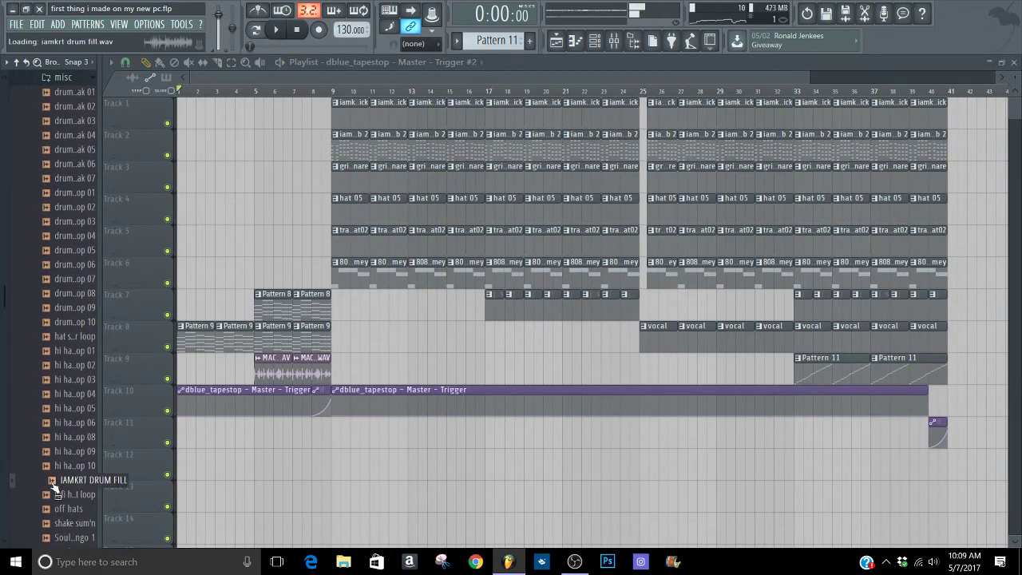
- Place the IAMKRT DRUM FILL sample on Track 11 at bar 8
left_click_drag(51, 482, 314, 435)
left_click(317, 425)
left_click(289, 451)
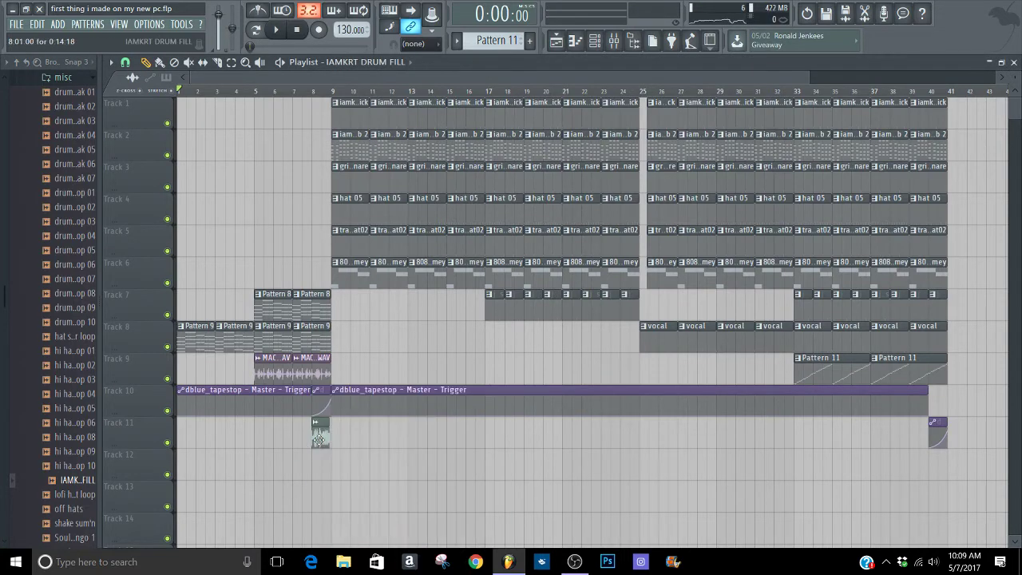
- Set the time stretching of the IAMKRT DRUM FILL sample to 1 bar and close its channel settings
double_click(319, 438)
right_click(449, 276)
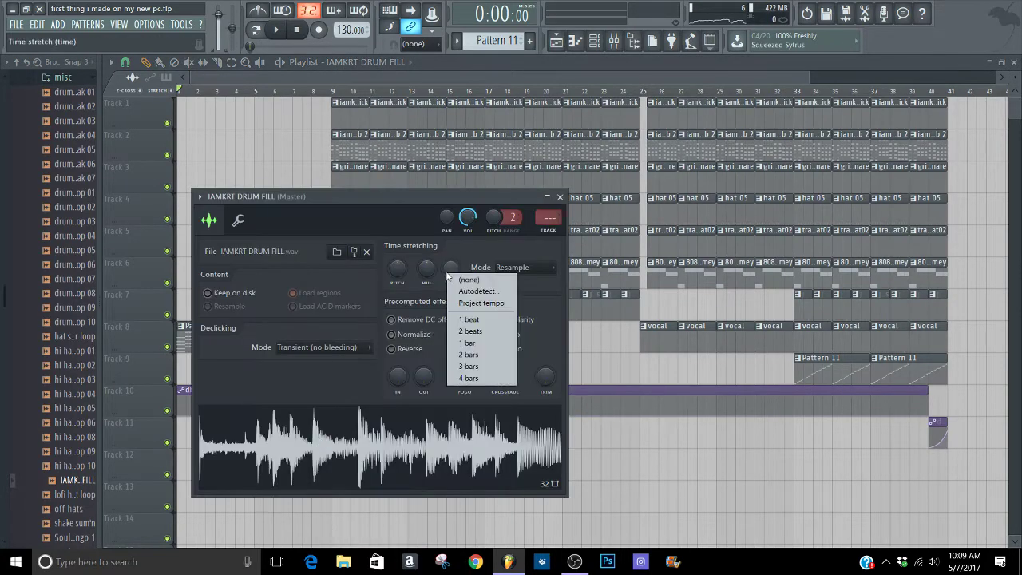
left_click(482, 363)
left_click_drag(408, 193, 387, 407)
right_click(432, 479)
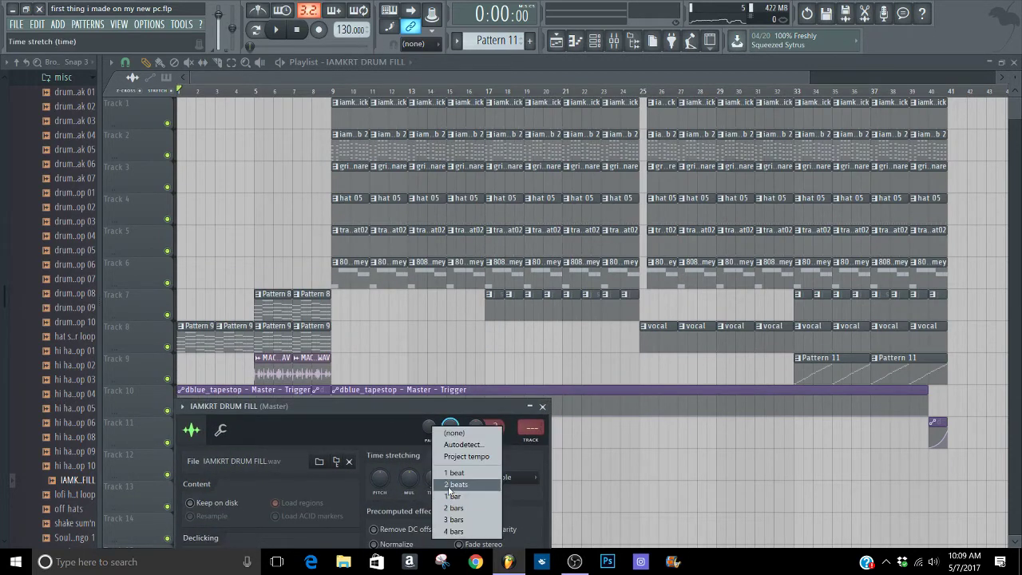
left_click(453, 484)
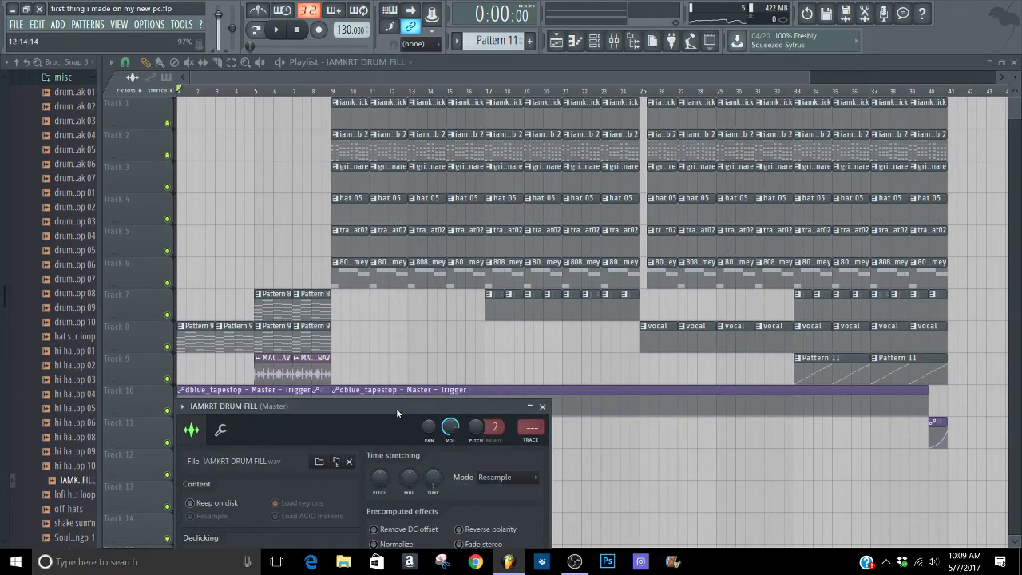
mouse_move(396, 408)
left_mouse_down()
mouse_move(396, 530)
mouse_move(398, 392)
left_mouse_up()
right_click(444, 465)
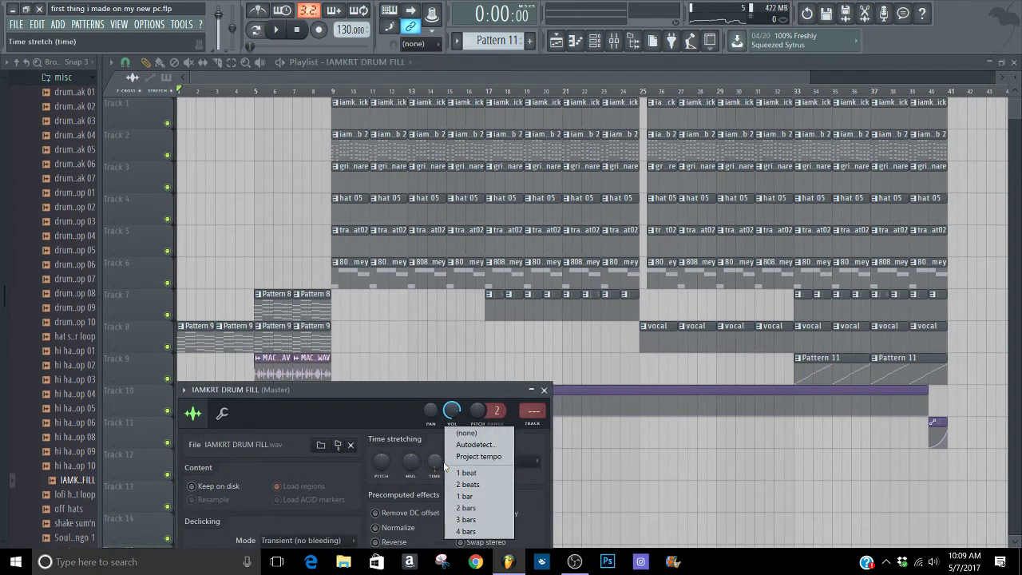
left_click(464, 496)
left_click(544, 390)
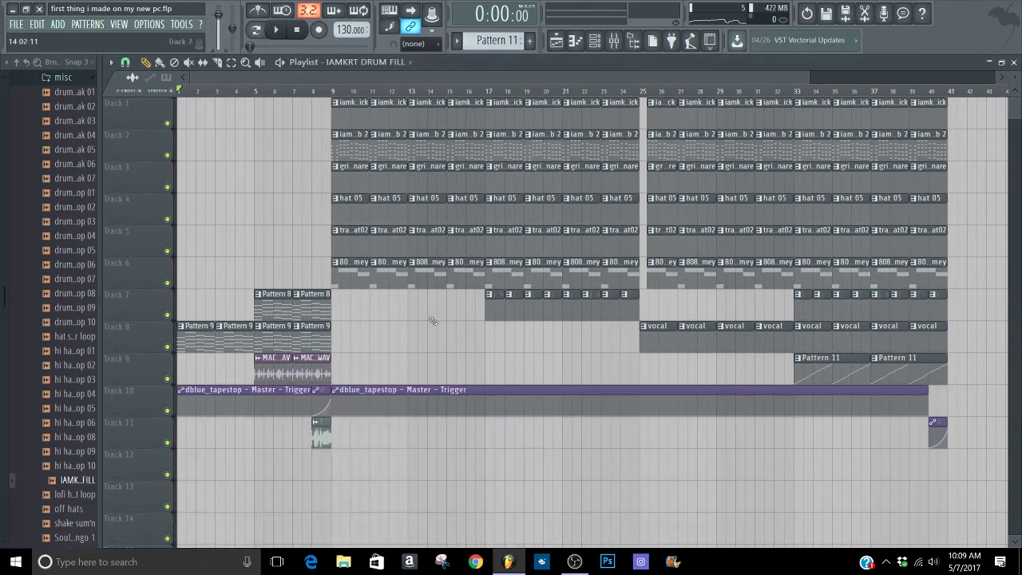
- Cut away the bar 8 portions of Pattern 8 and Pattern 9 on Tracks 7 and 8 and play back the transition
key("space")
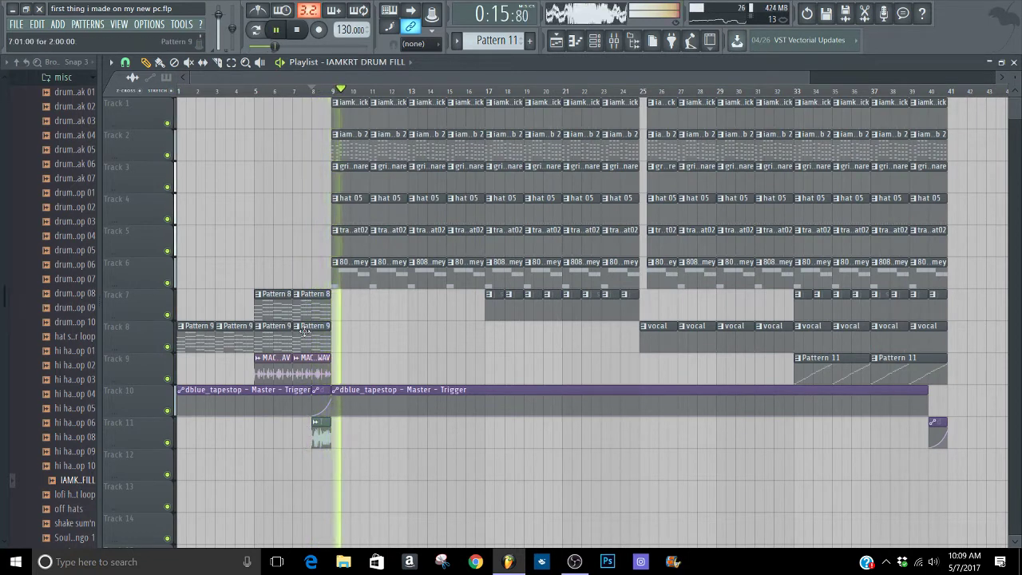
key("space")
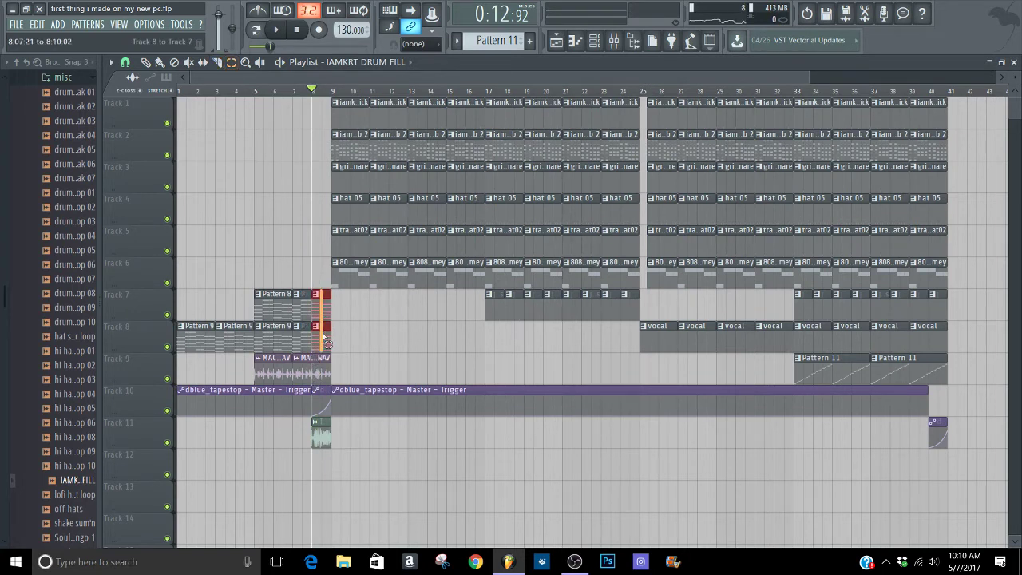
key("Delete")
key("space")
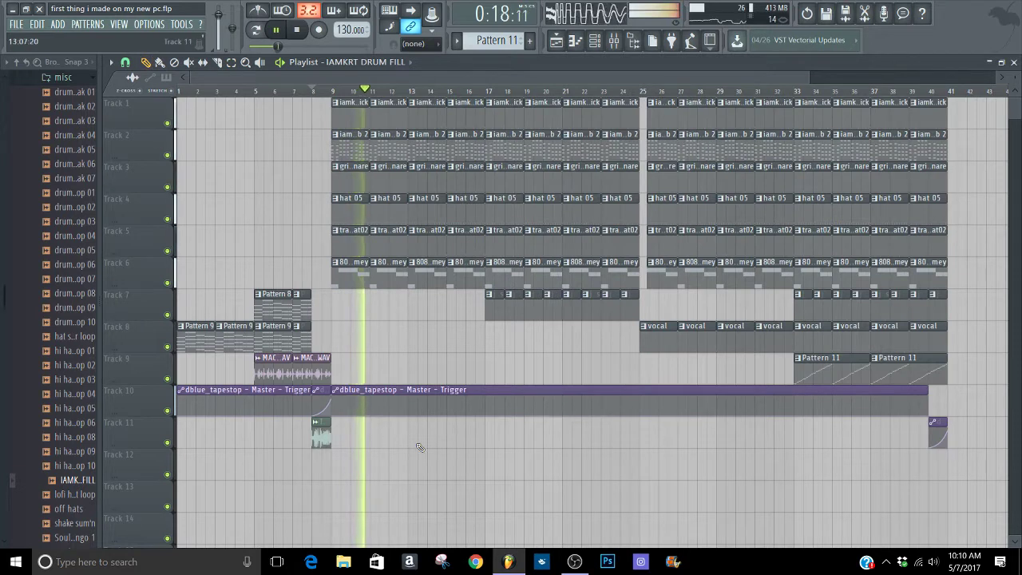
- Add another drum fill clip on Track 11 at bar 24 and play the song from there
left_click(624, 438)
left_click(625, 91)
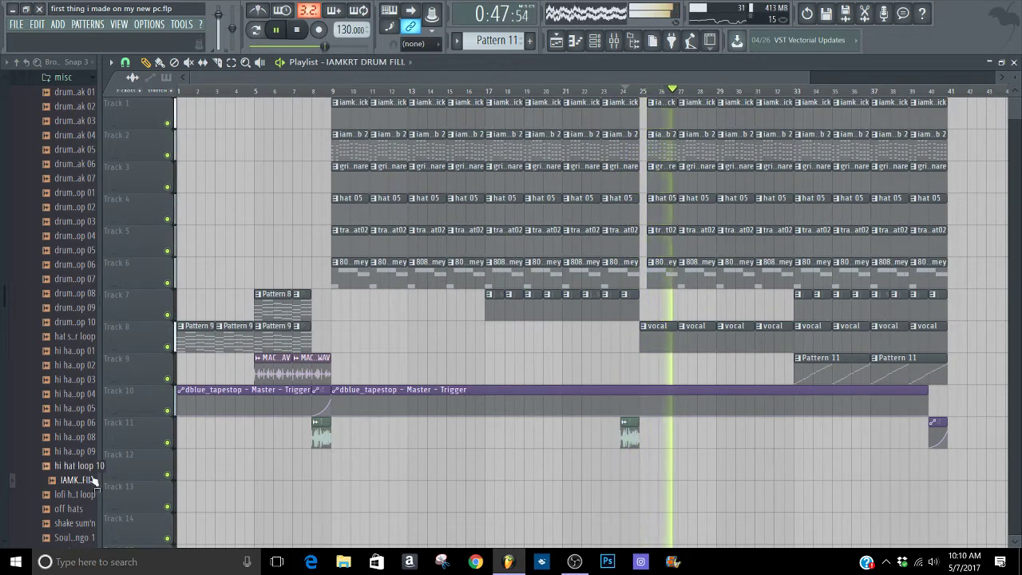
- Place the IAMKRT RETRO RISE sample from the rise folder on Track 9 at bar 24 and play the song from there
scroll(54, 511, "down", 3)
left_click(56, 422)
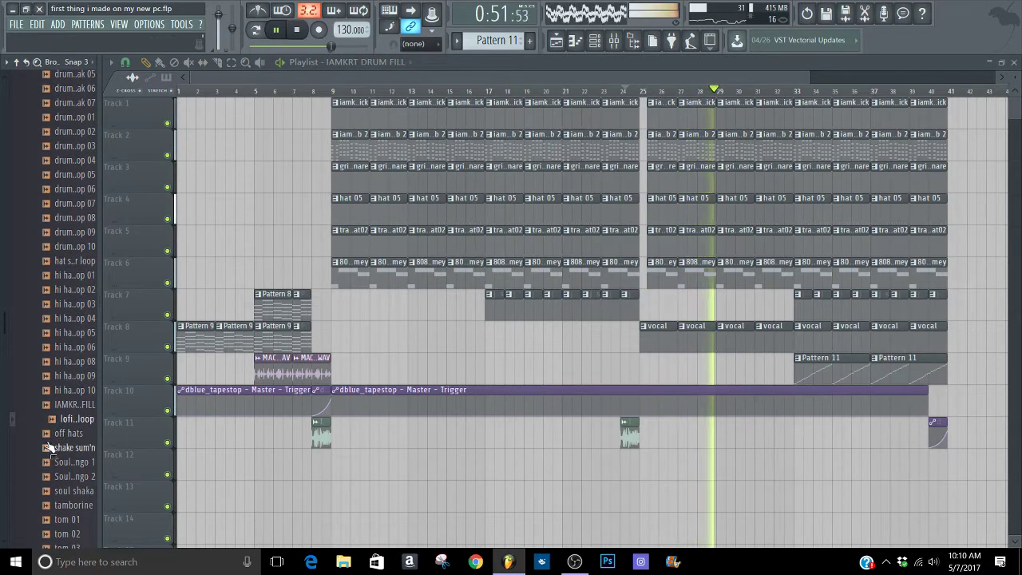
left_click_drag(3, 320, 7, 272)
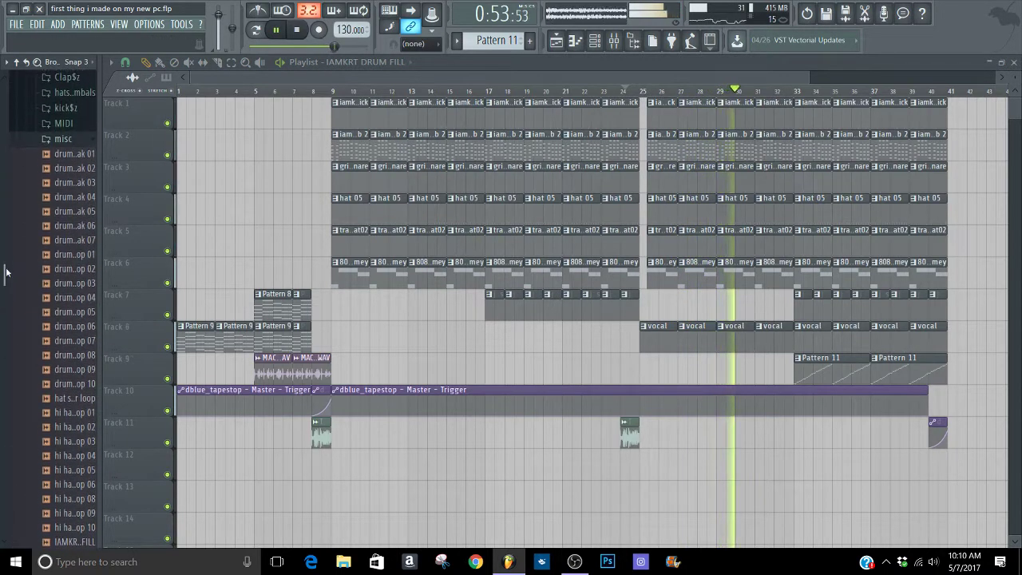
left_click(68, 141)
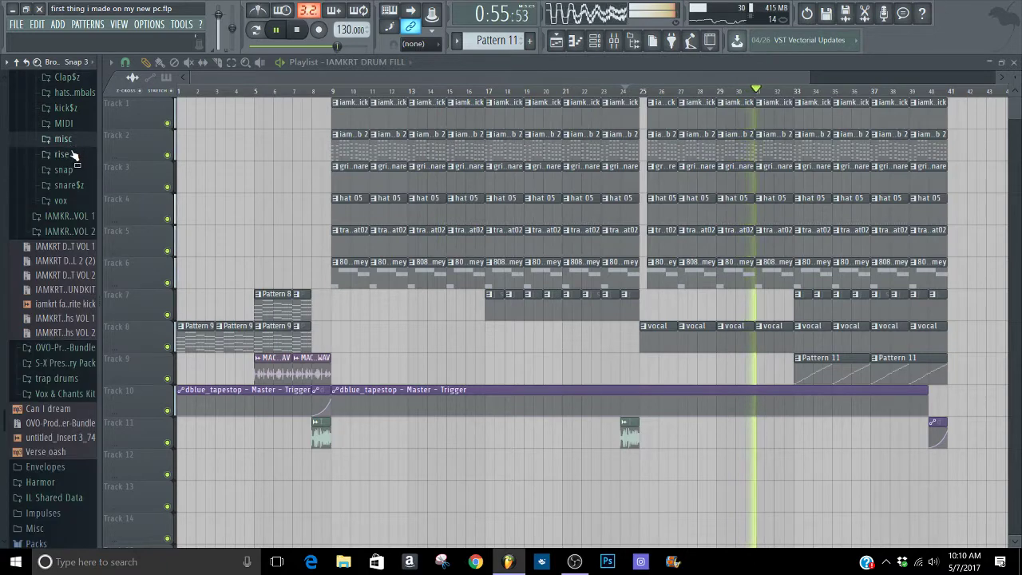
left_click(72, 155)
left_click_drag(71, 168, 622, 374)
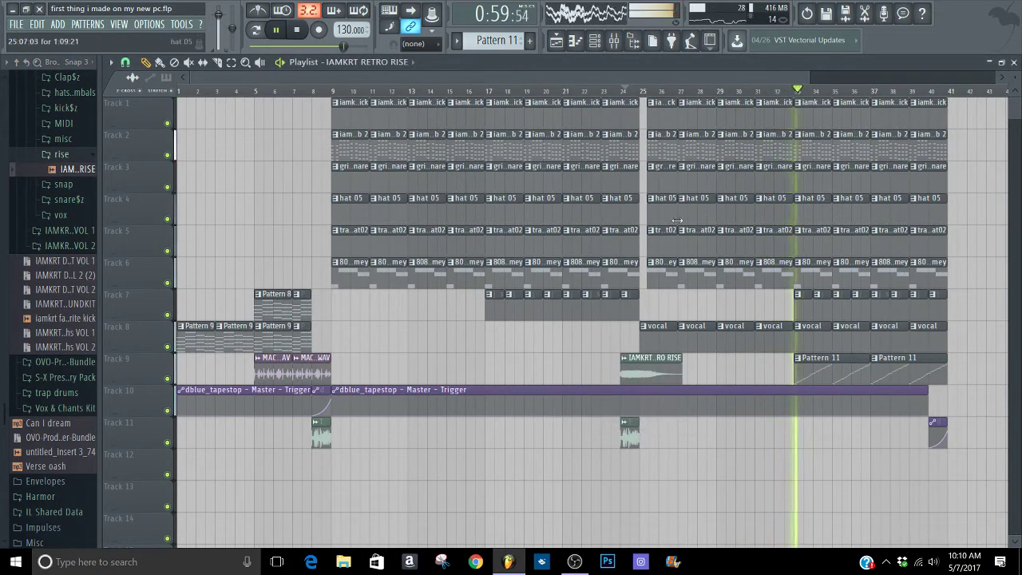
left_click(622, 90)
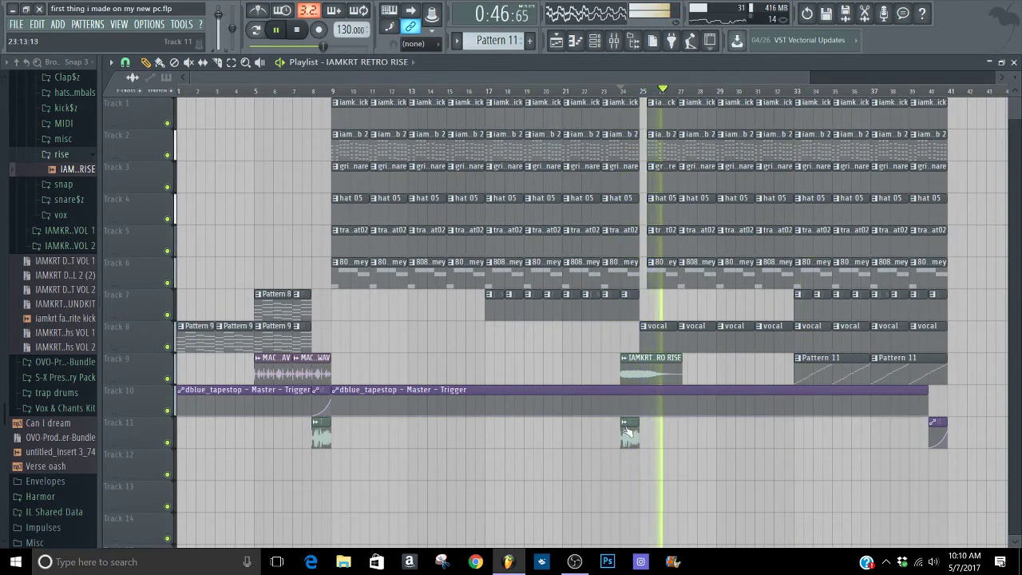
- Close the playlist and filter the channel rack to show the Unsorted channels
left_click_drag(1015, 79, 1014, 71)
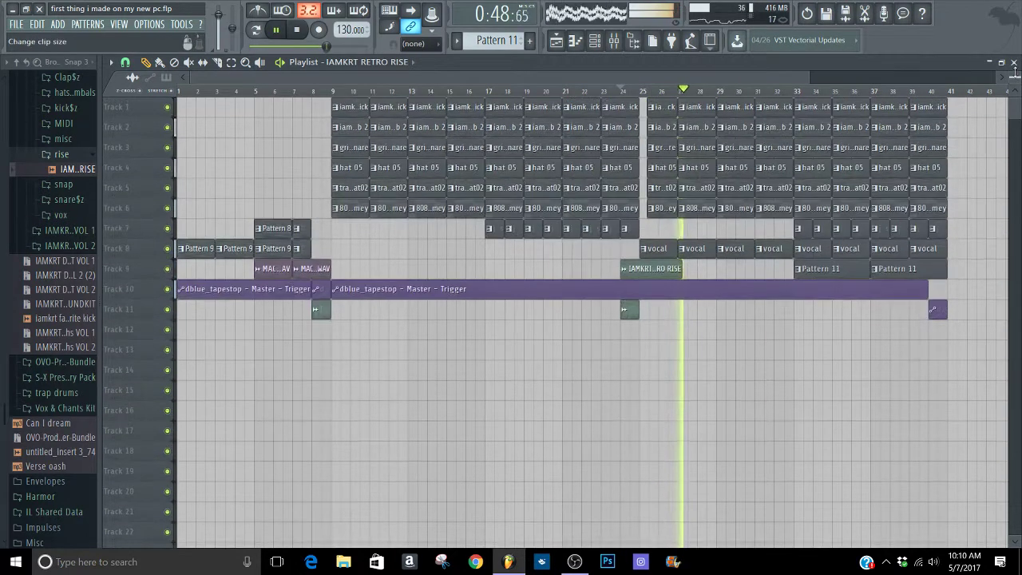
left_click(1015, 62)
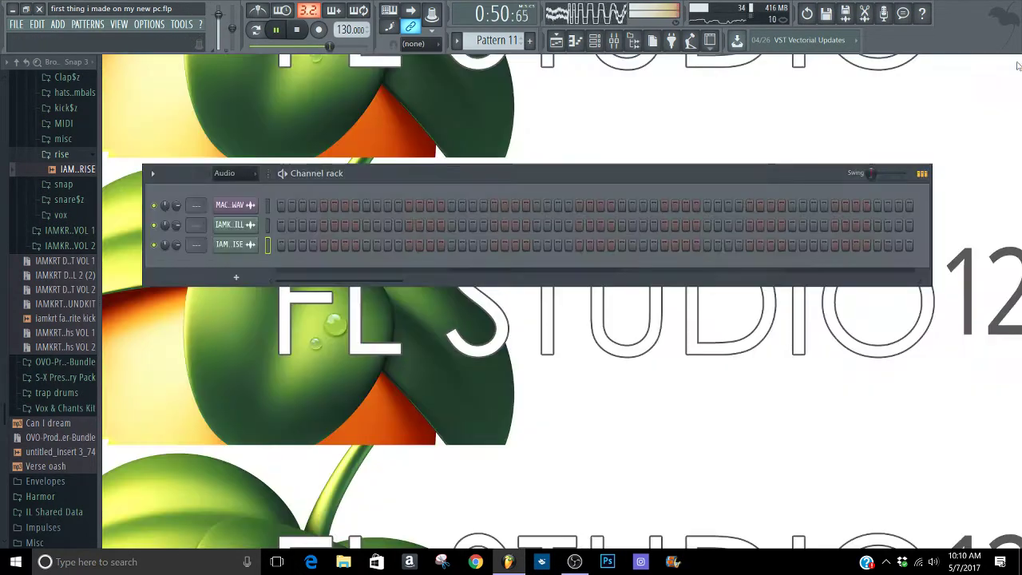
left_click(248, 175)
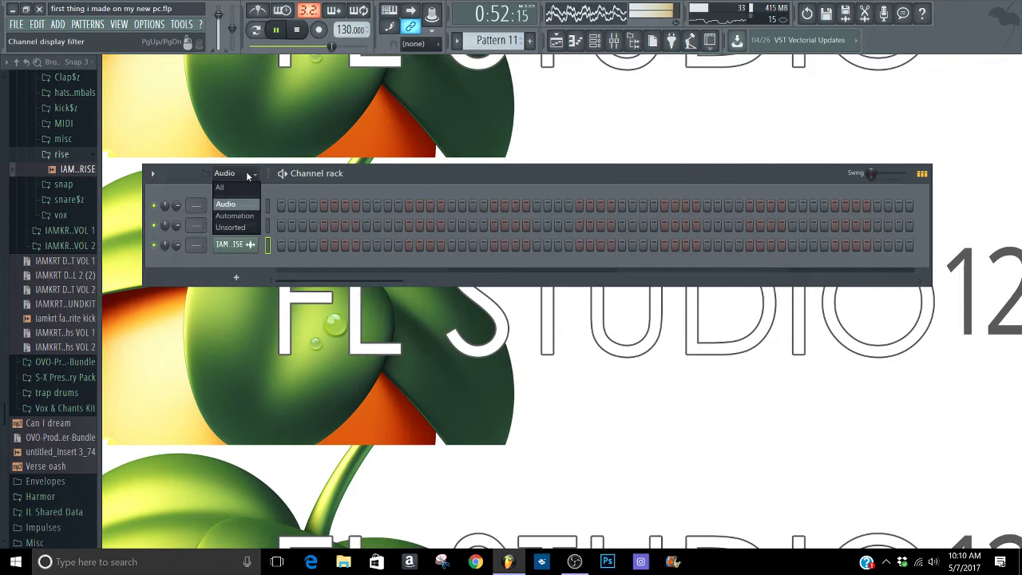
left_click(233, 229)
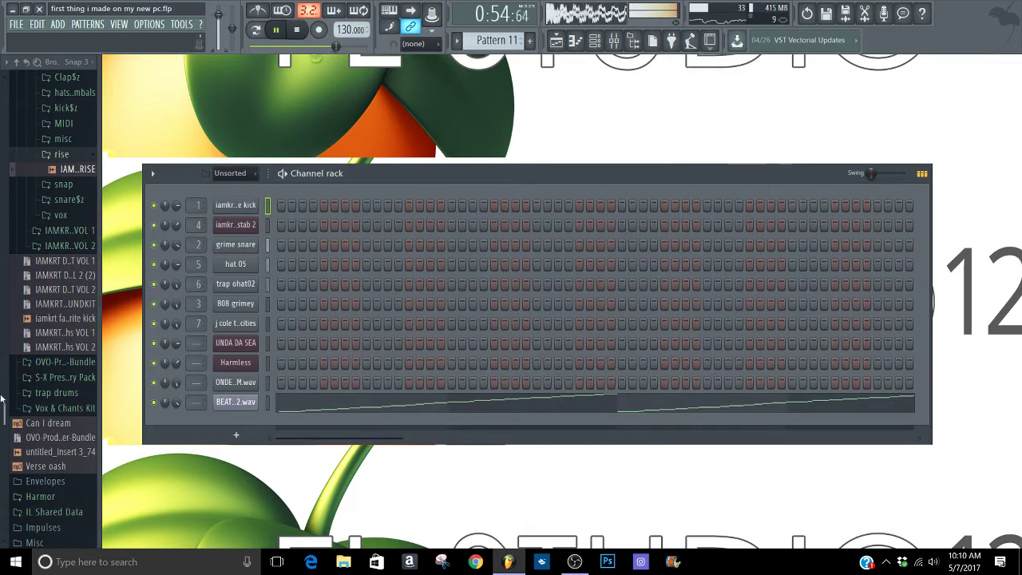
- Move the channel rack higher in the workspace and stop the song playback
left_click_drag(1, 399, 2, 339)
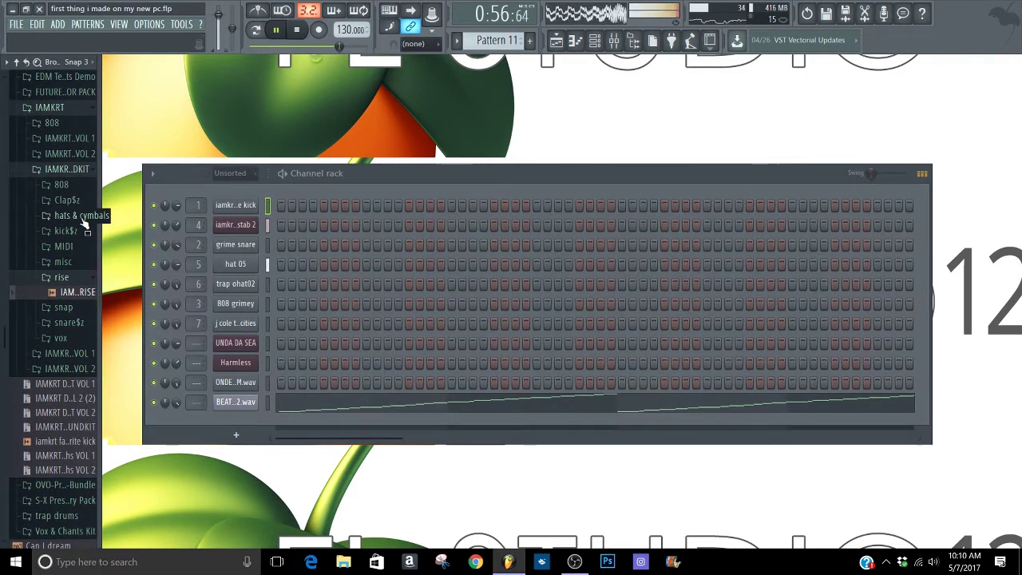
left_click(64, 170)
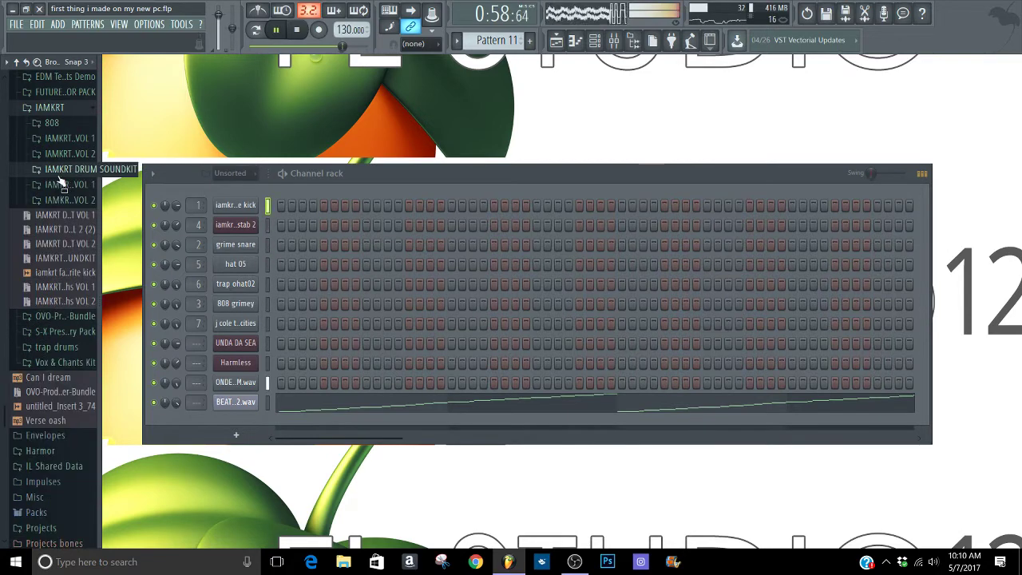
left_click_drag(2, 447, 7, 377)
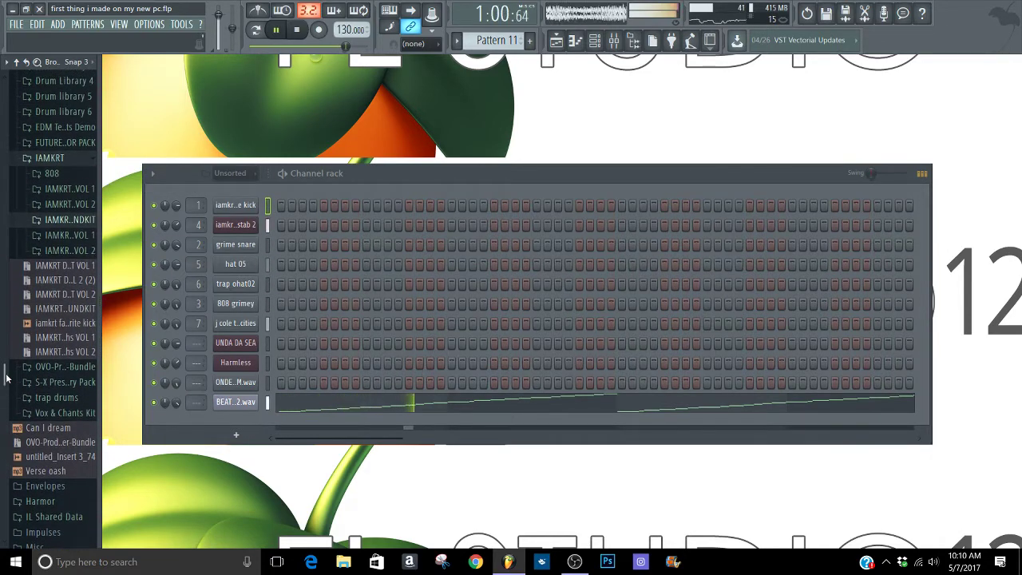
left_click_drag(336, 166, 333, 101)
key("space")
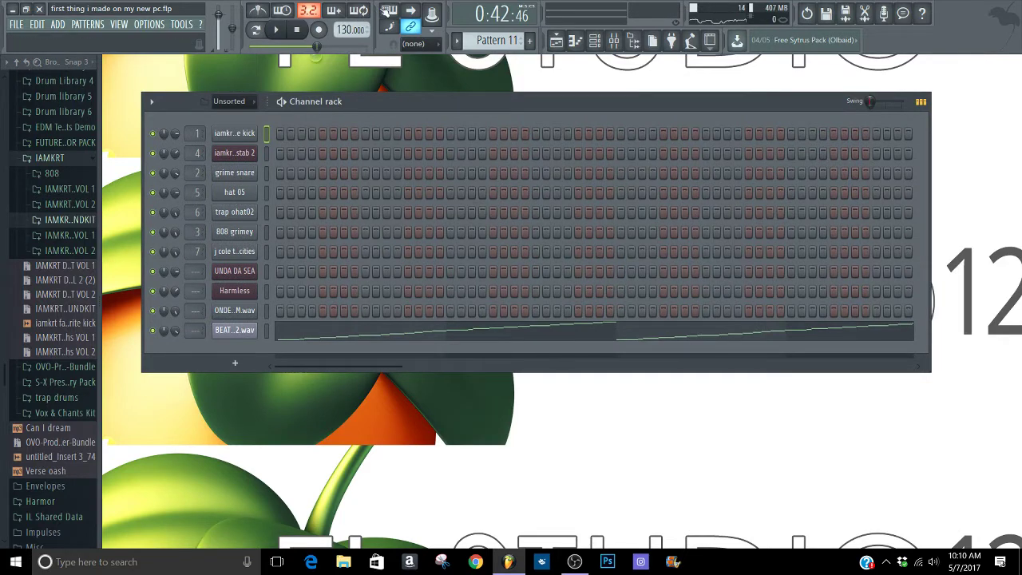
- Audition the iamkrt favorite kick channel and compare it with the IAMKRT kick sample in the soundkit's kick$z folder
key("z")
key("z")
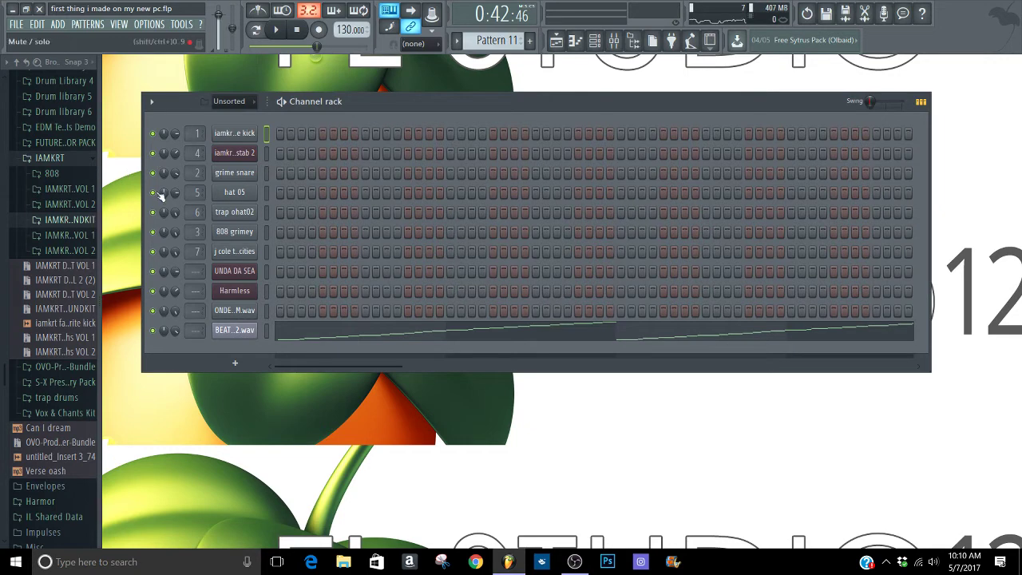
left_click(69, 222)
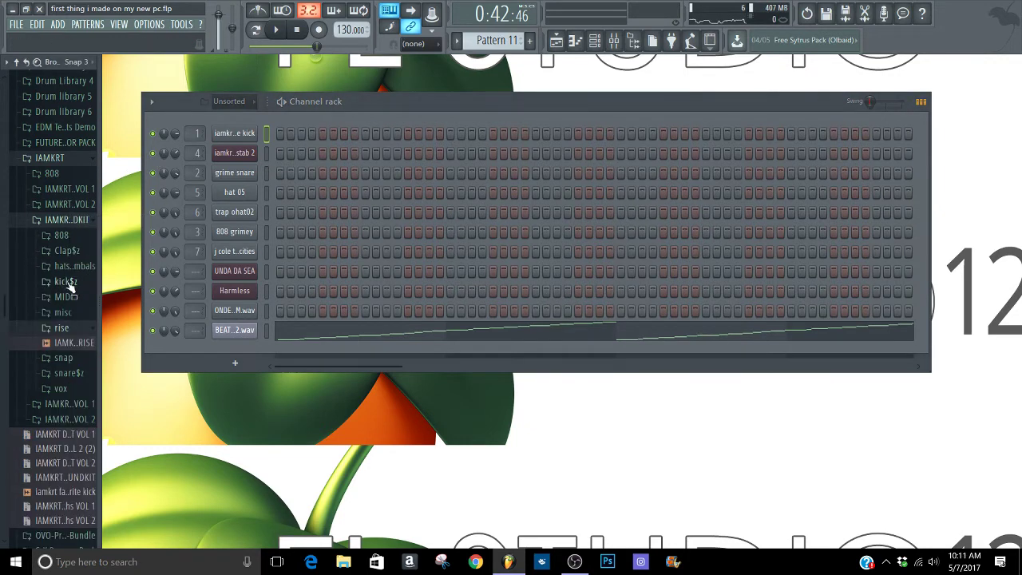
left_click(66, 282)
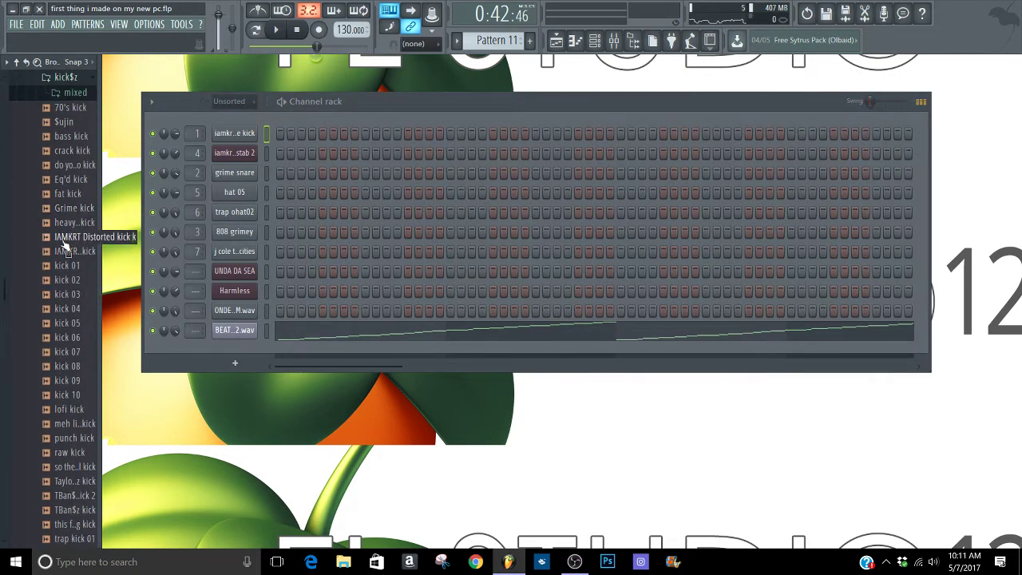
left_click(62, 252)
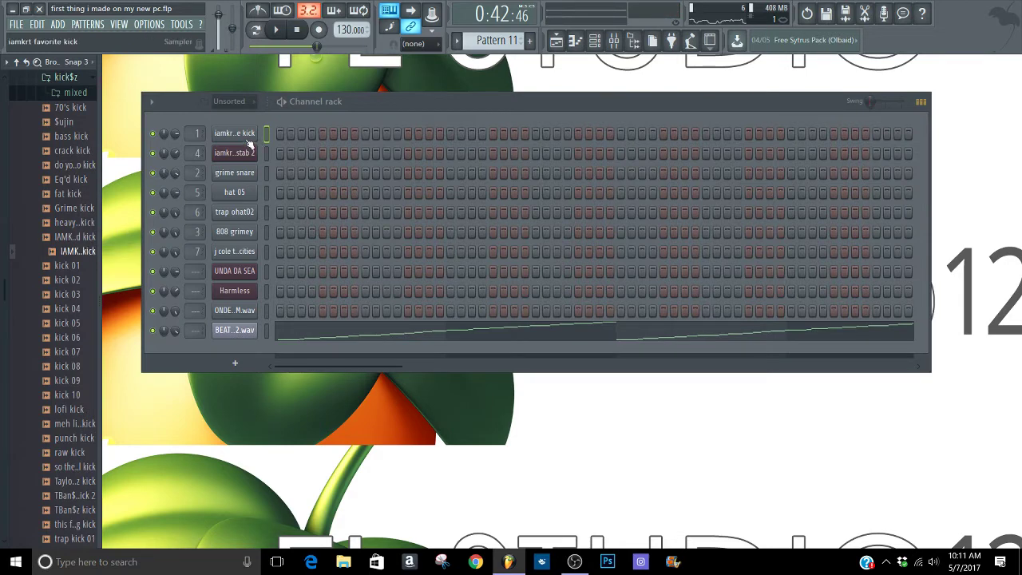
left_click(248, 135)
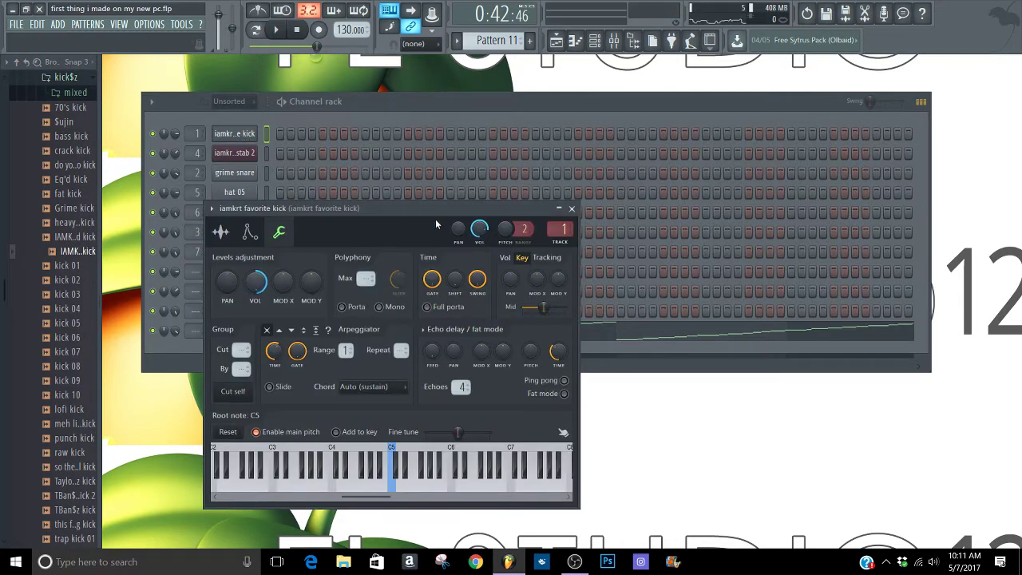
left_click(572, 208)
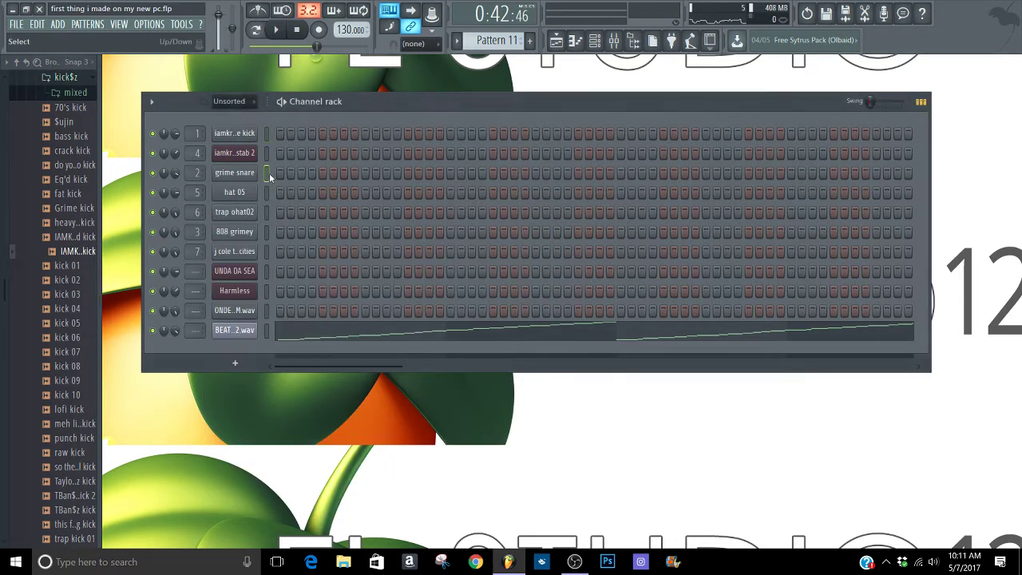
- Audition the grime snare in the soundkit's snare$z folder and resume playback with Pattern 11 selected
left_click(64, 80)
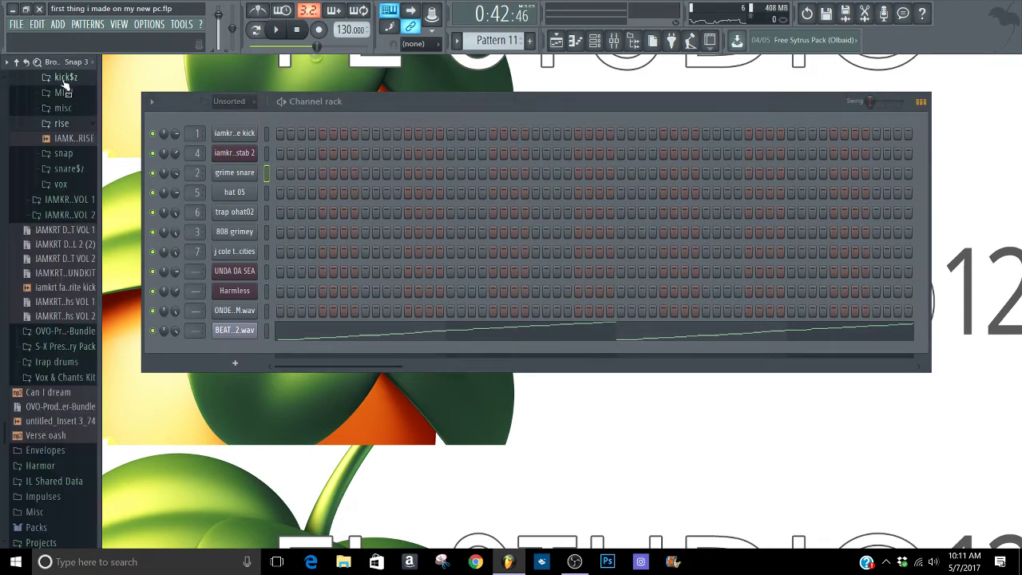
left_click(64, 125)
left_click(69, 154)
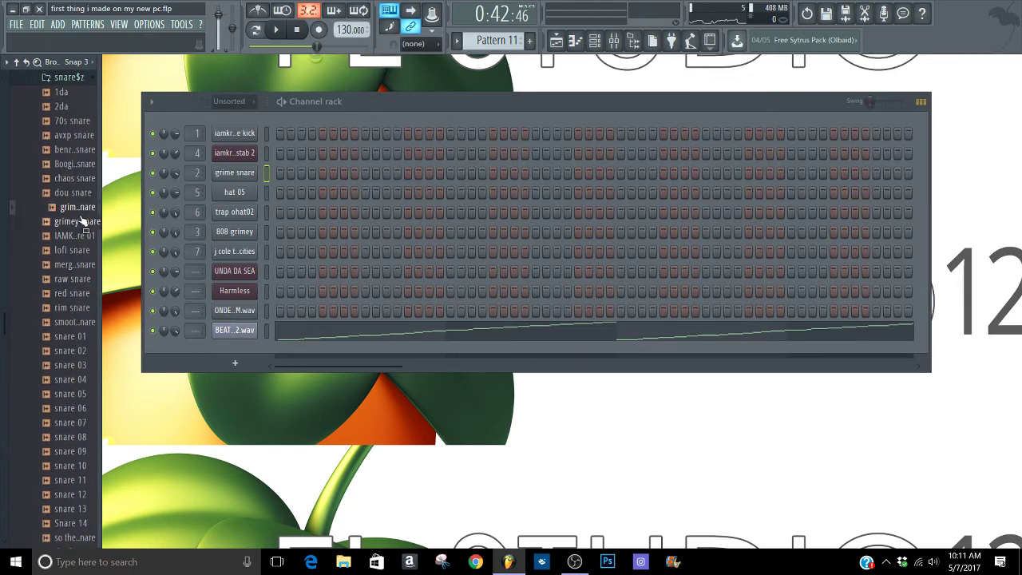
scroll(496, 46, "down", 1)
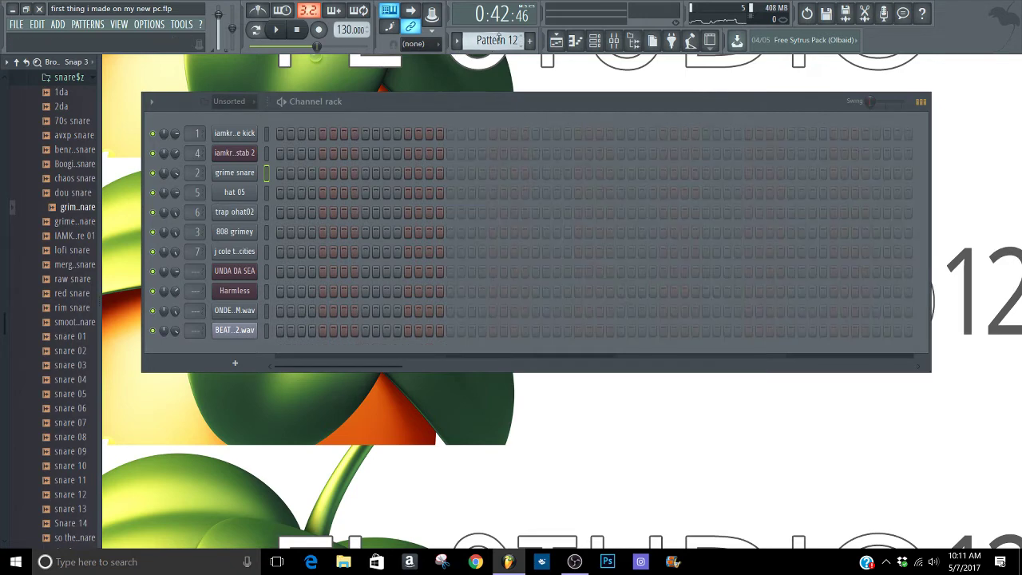
scroll(499, 39, "up", 1)
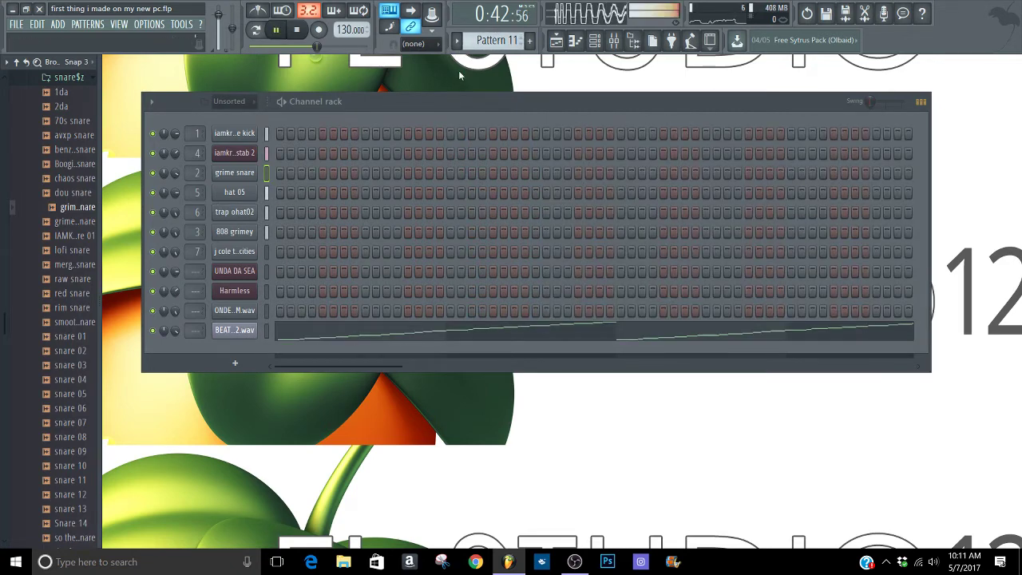
- Collapse the browser's folder structure and look through the sound libraries in the Drum kits folder
left_click(17, 63)
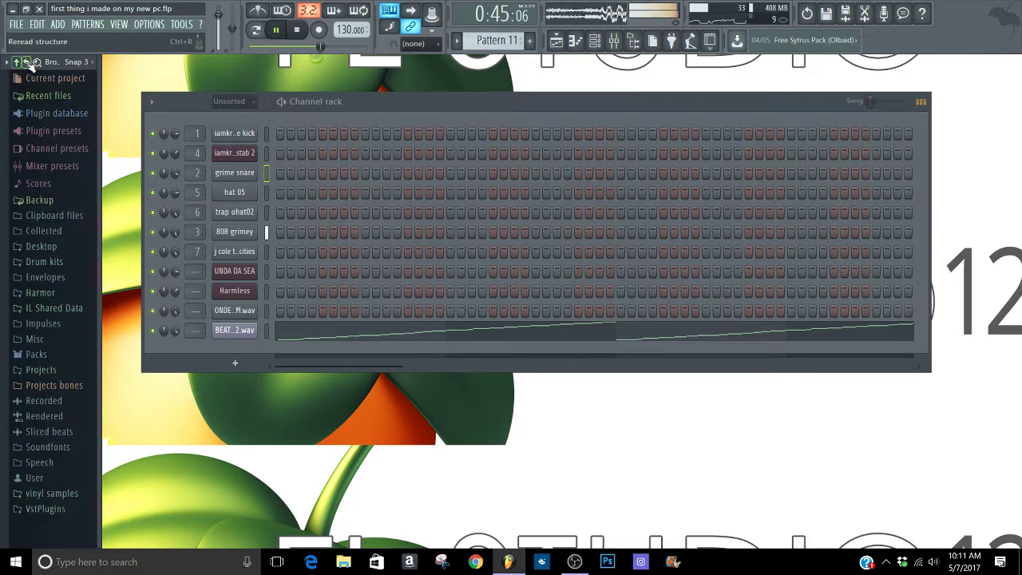
left_click(557, 41)
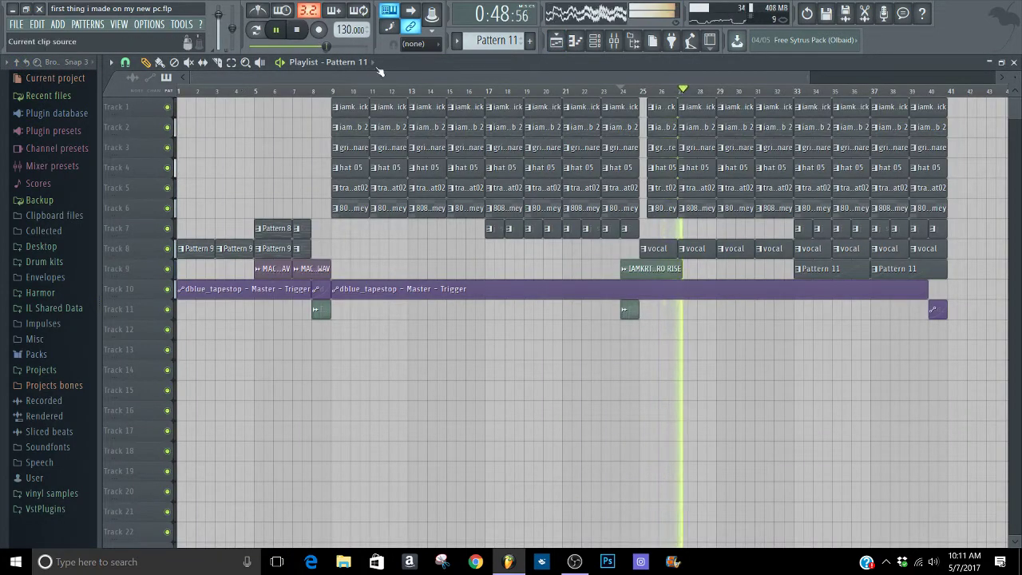
left_click(1014, 62)
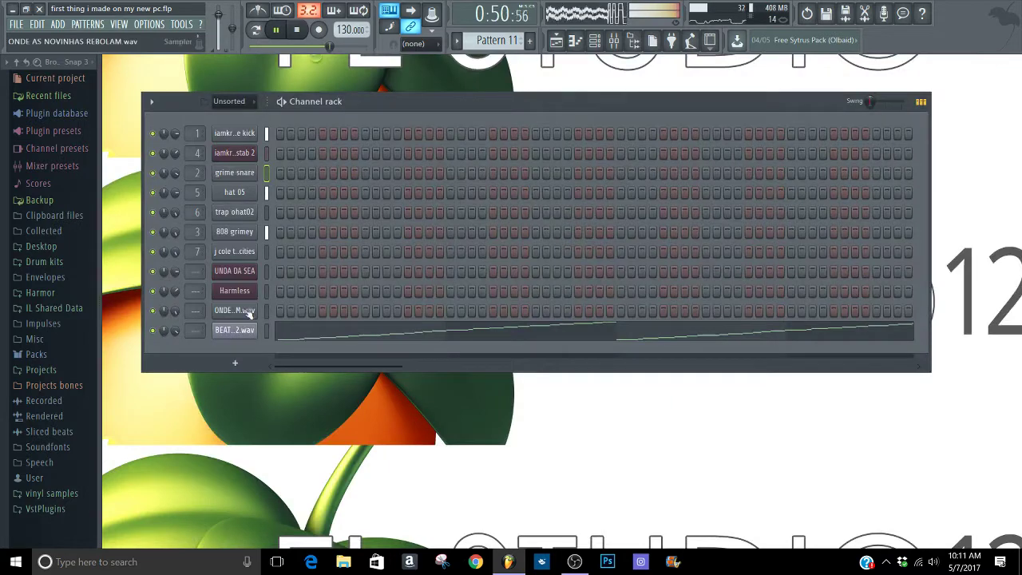
left_click(36, 354)
left_click(36, 353)
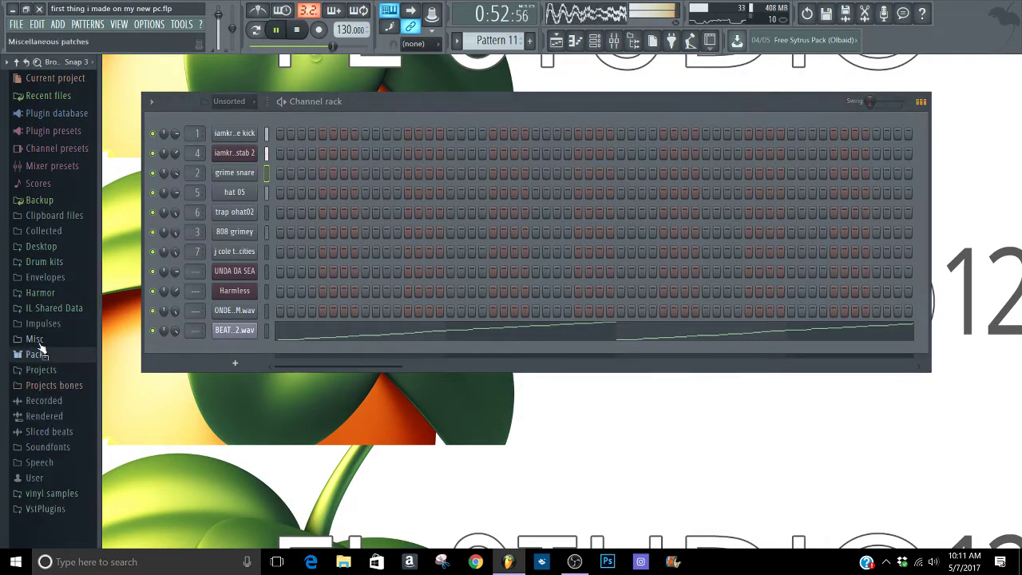
left_click(53, 262)
left_click_drag(2, 187, 4, 326)
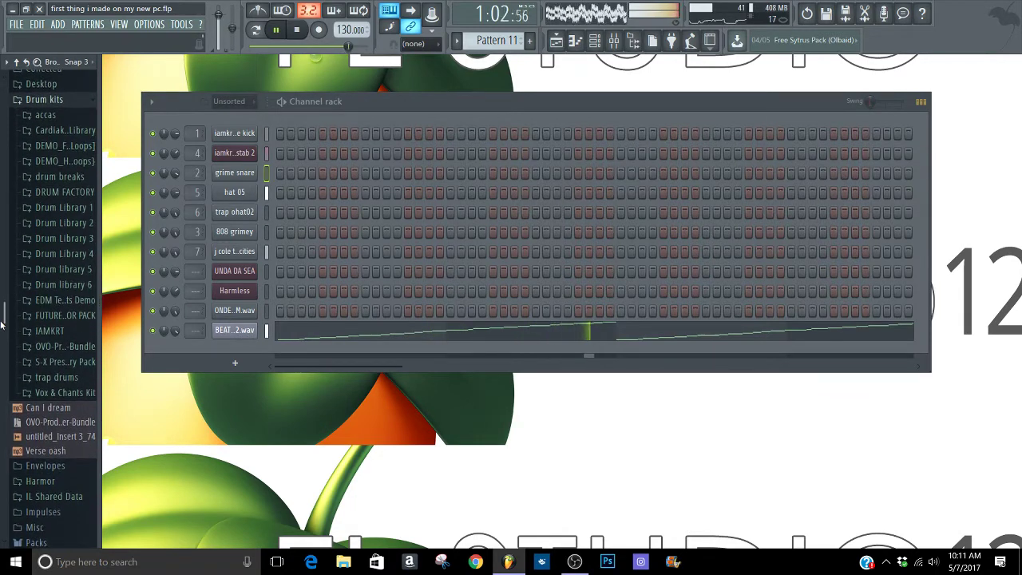
- Play the arrangement from bar 1 in the playlist and close the playlist
left_click(557, 40)
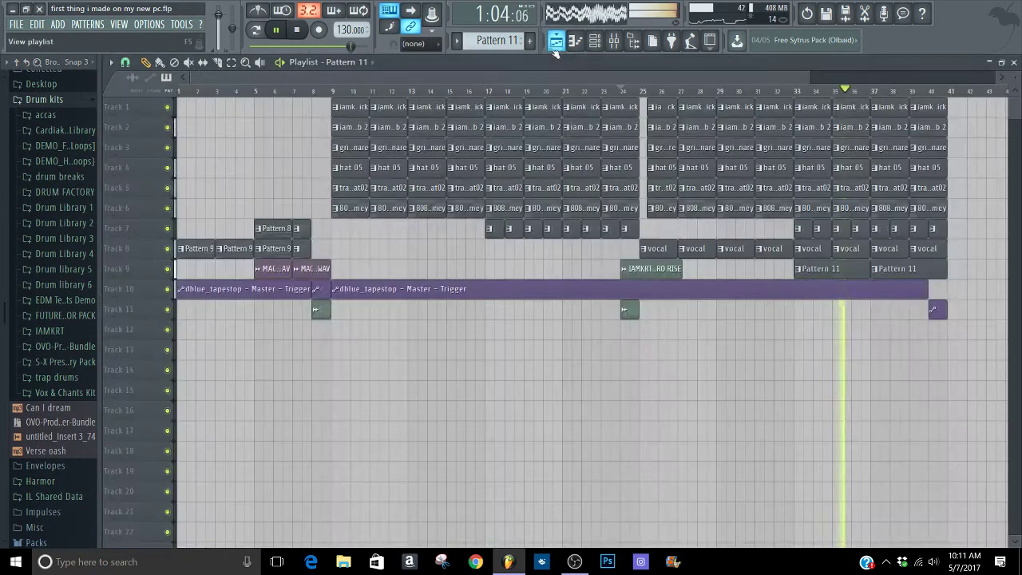
left_click(178, 90)
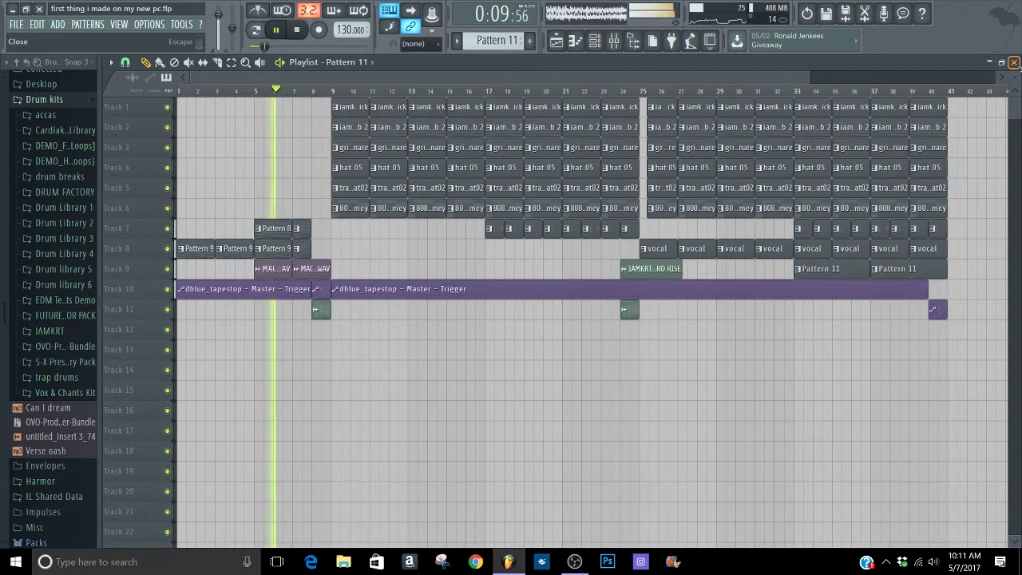
left_click(1014, 62)
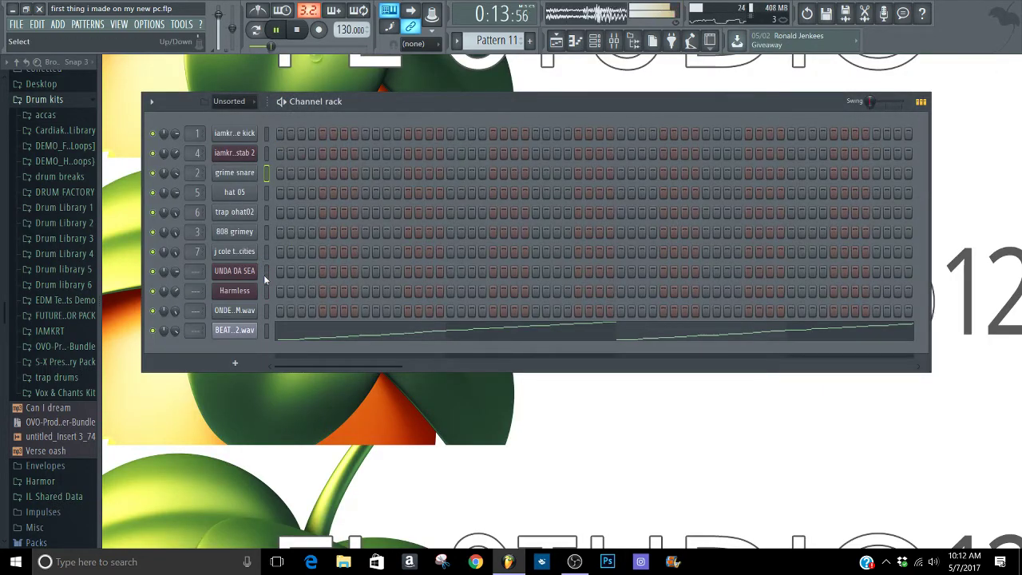
- Show all channels in the channel rack and inspect the MACUMBINHA_2.WAV audio clip's settings
left_click(230, 101)
left_click(235, 119)
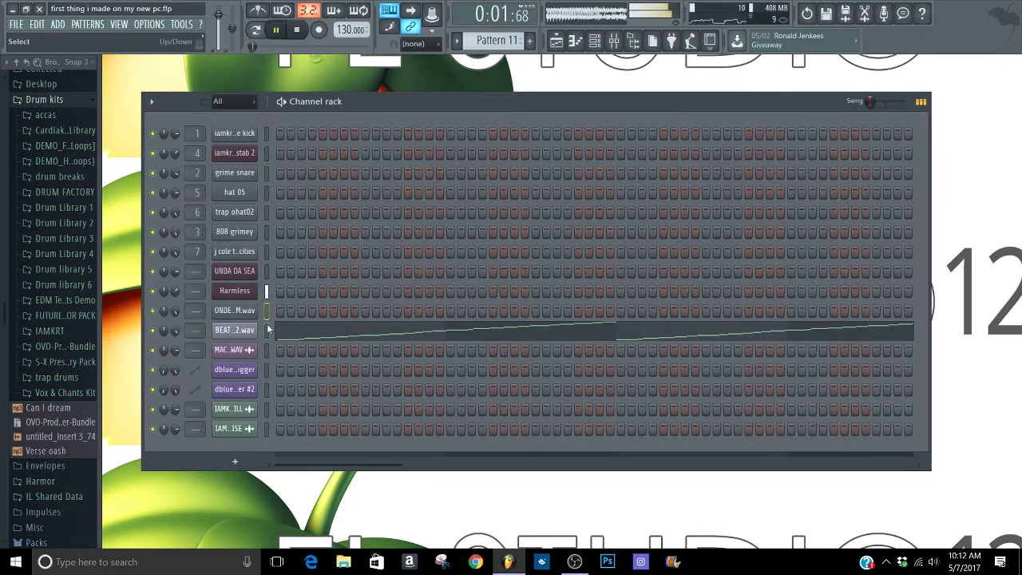
left_click(230, 352)
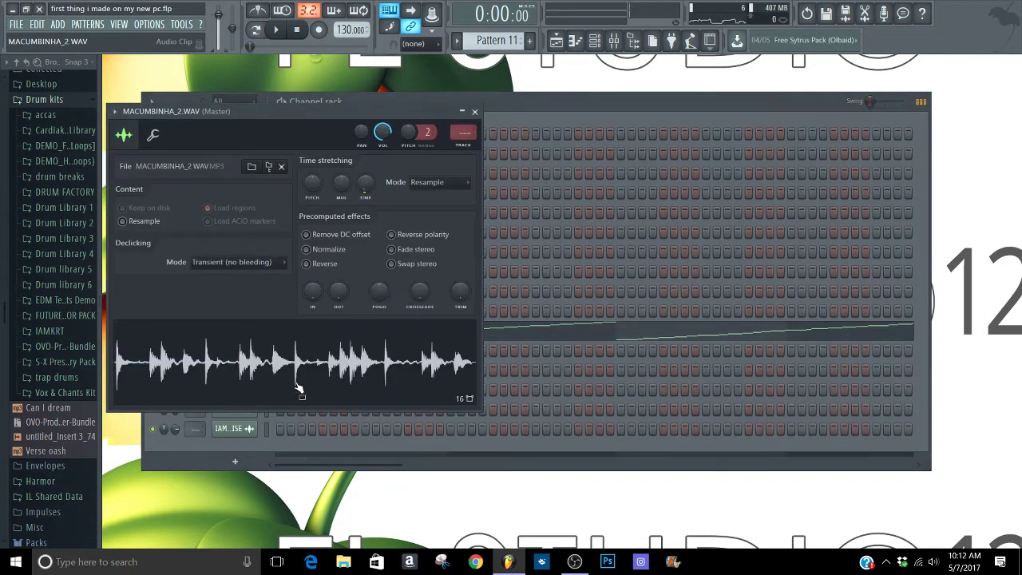
left_click(474, 113)
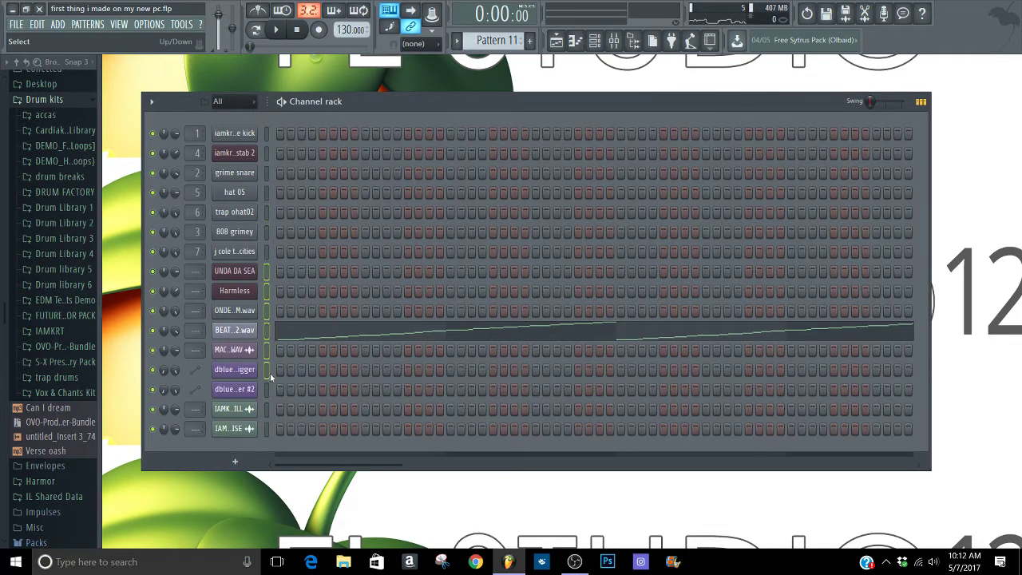
- Select all channels in the channel rack
double_click(268, 292)
left_click(267, 274)
double_click(267, 275)
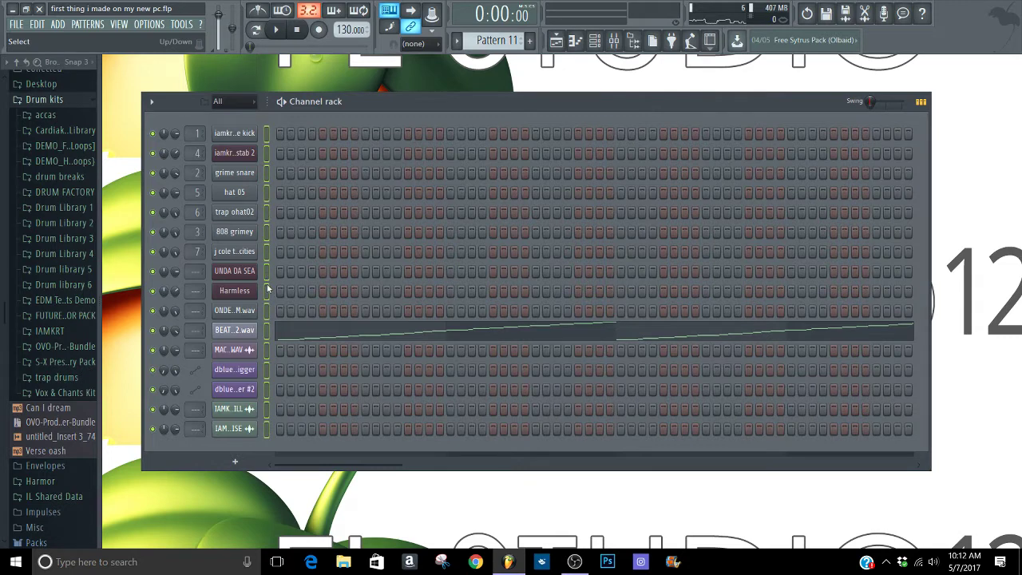
- Select the channels from UNDA DA SEA through MACUMBINHA_2.WAV and route them to consecutive mixer tracks starting from insert 8
left_click(268, 271)
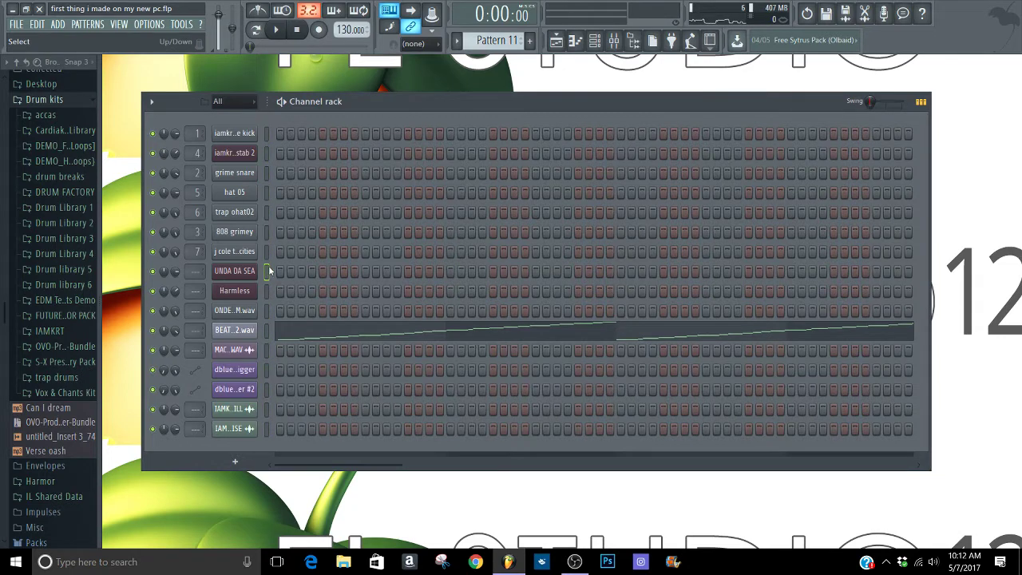
double_click(268, 271)
double_click(268, 270)
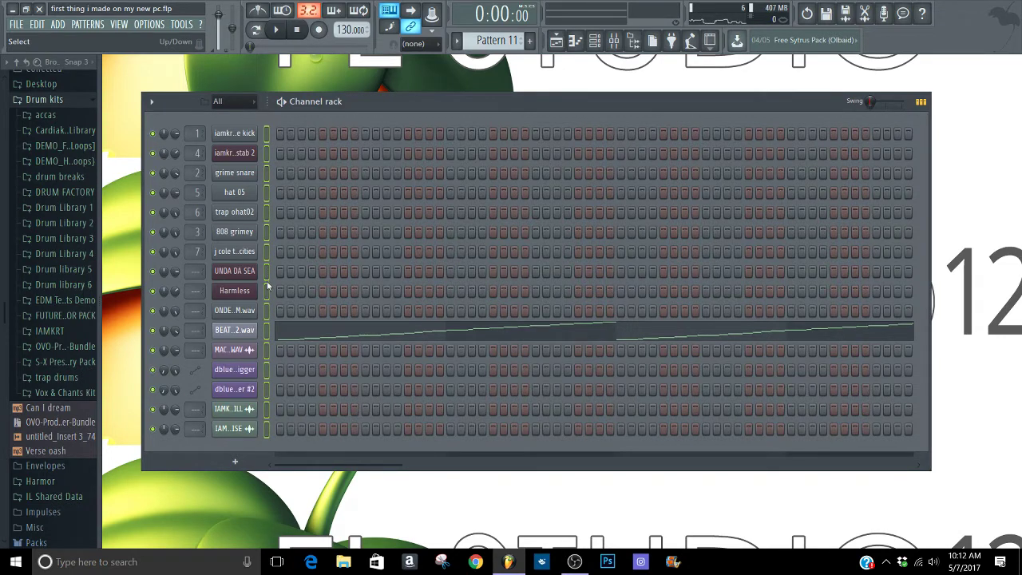
left_click(267, 275)
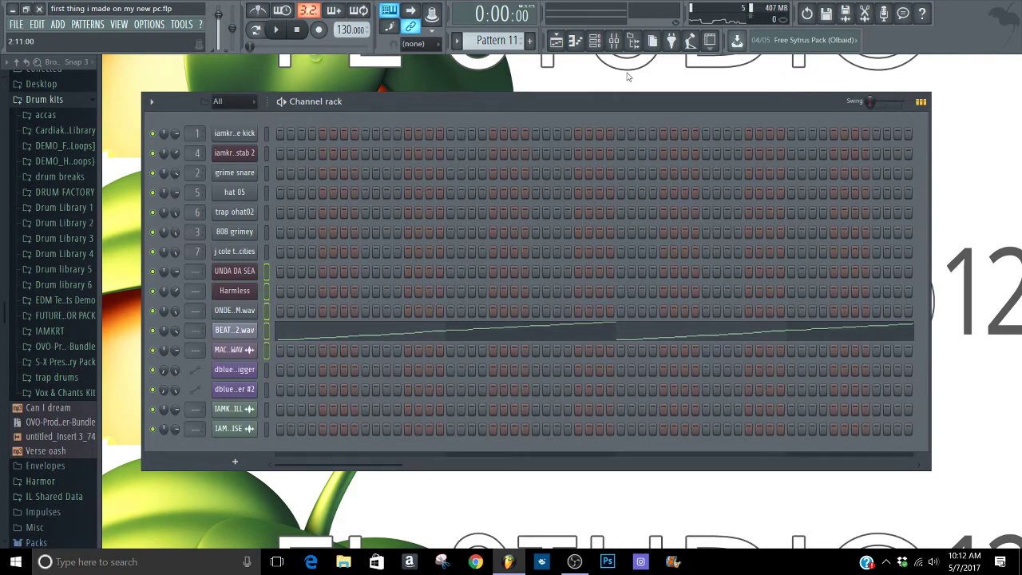
left_click(614, 40)
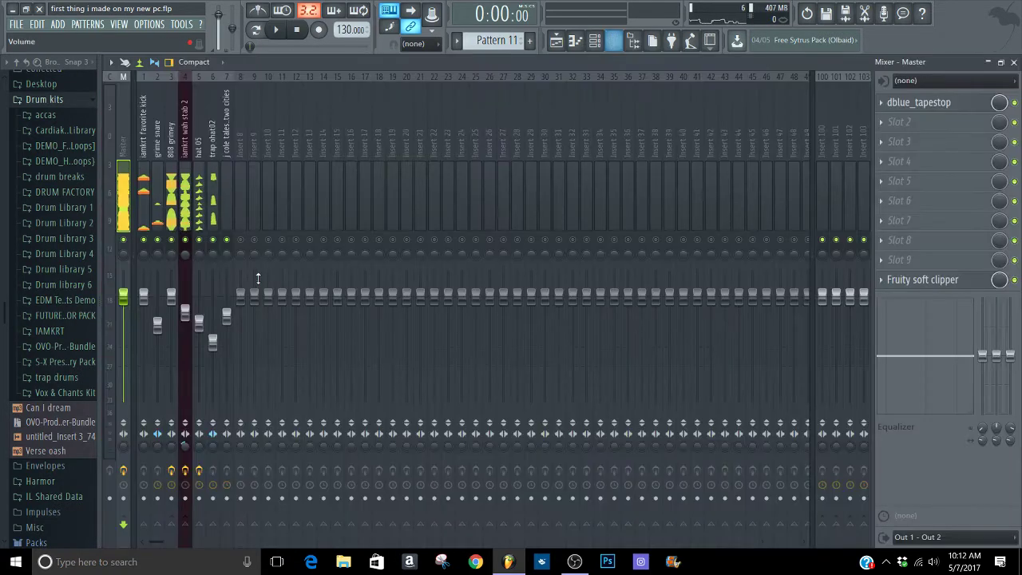
right_click(242, 200)
mouse_move(330, 174)
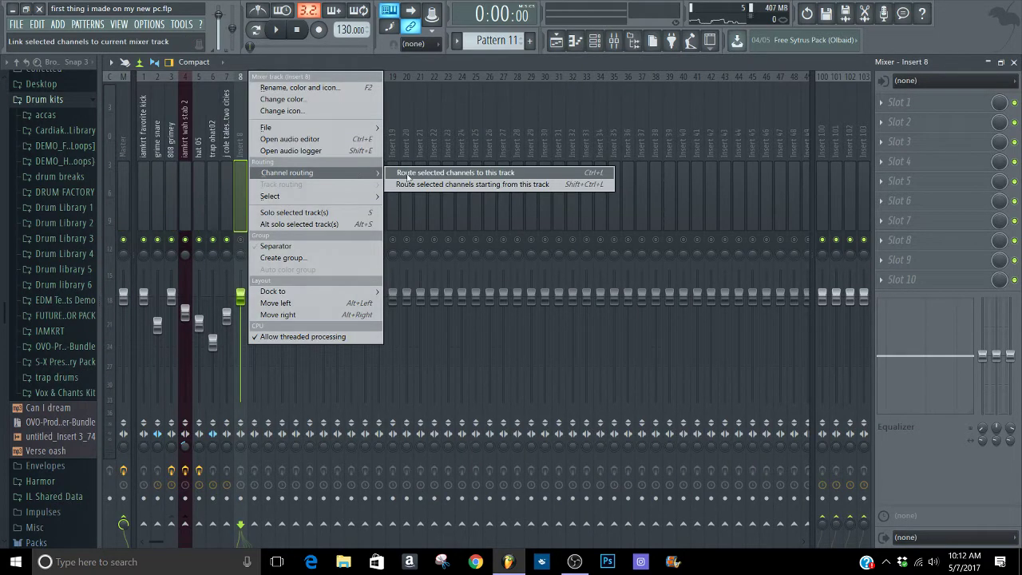
left_click(414, 184)
- Route the IAMKRT drum fill and retro rise channels to mixer tracks starting from insert 13, and enable the muted mixer tracks
left_click(1013, 62)
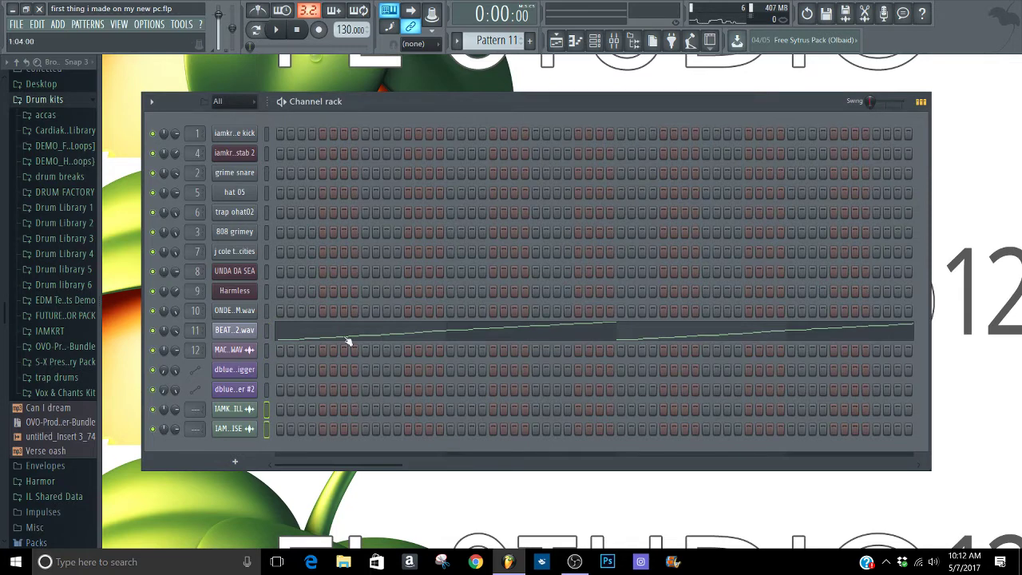
left_click(614, 40)
left_click(314, 196)
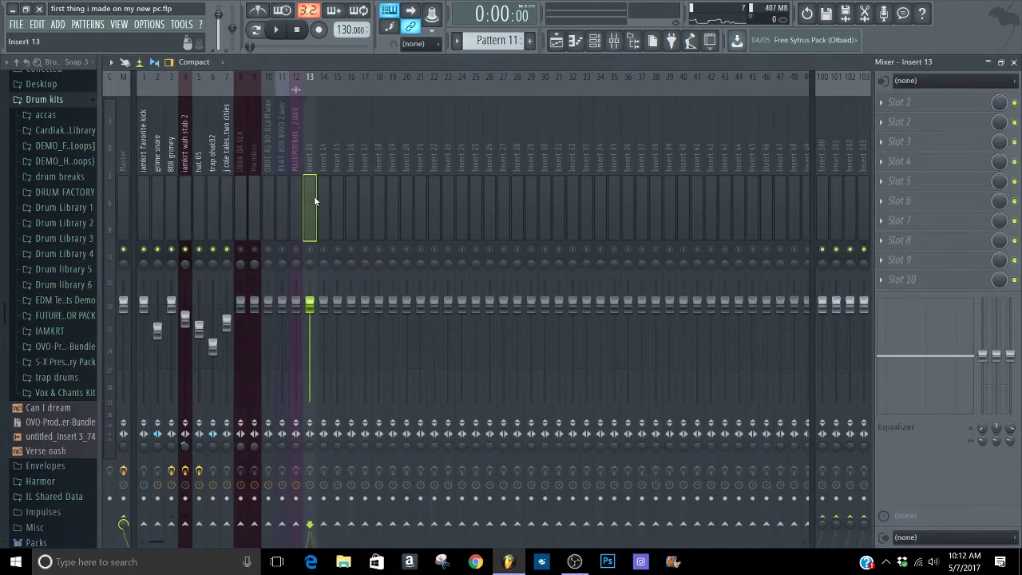
right_click(314, 196)
mouse_move(387, 174)
left_click(495, 184)
left_click(403, 230)
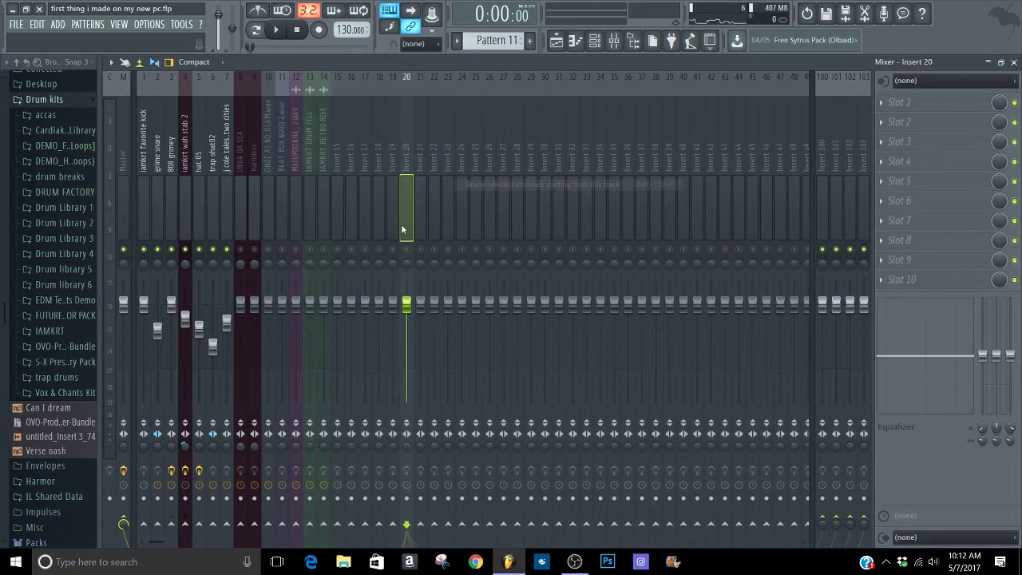
left_click(365, 232)
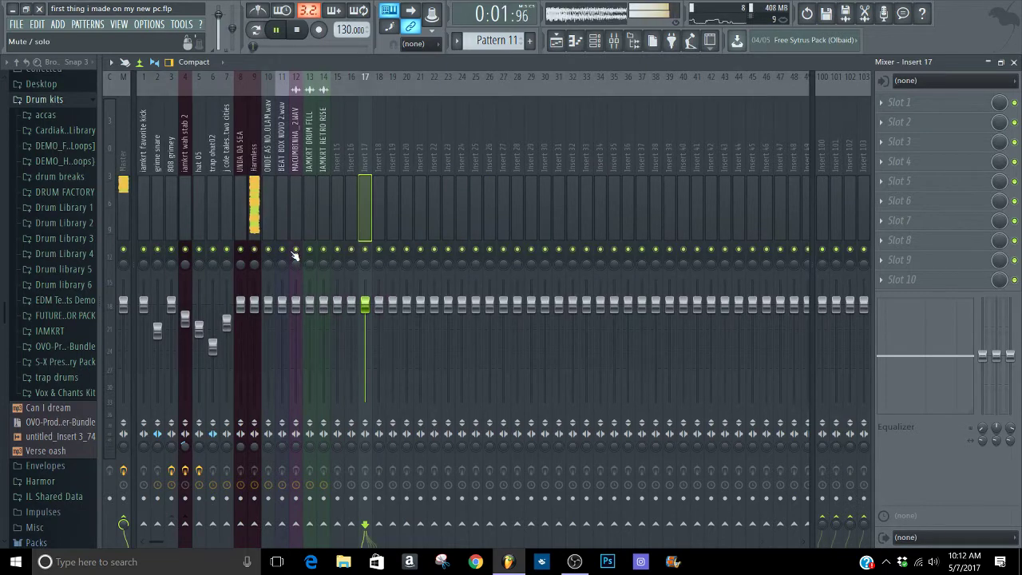
- Change the Harmless mixer track's color to red
left_click(256, 188)
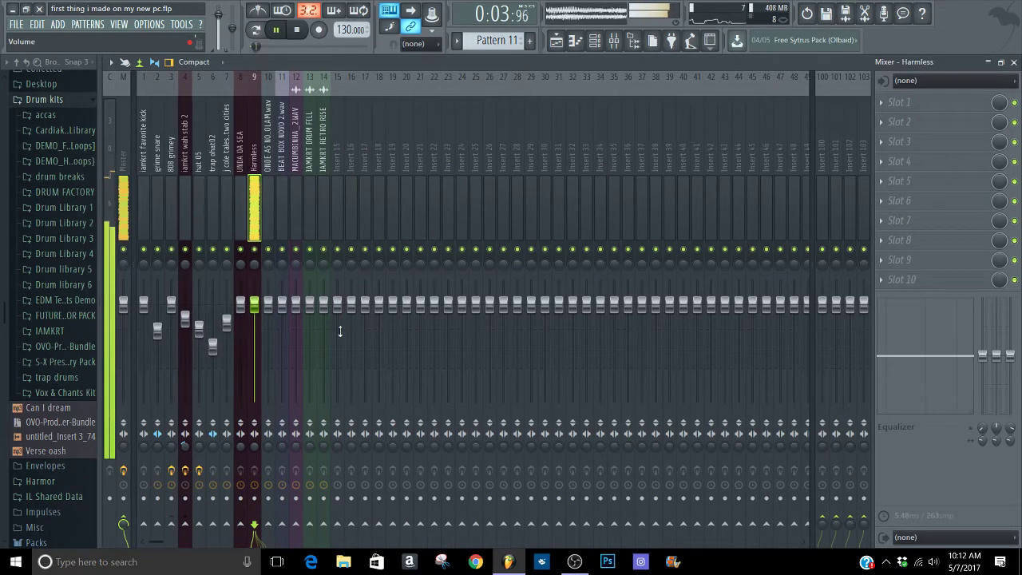
middle_click(251, 206)
left_click(406, 144)
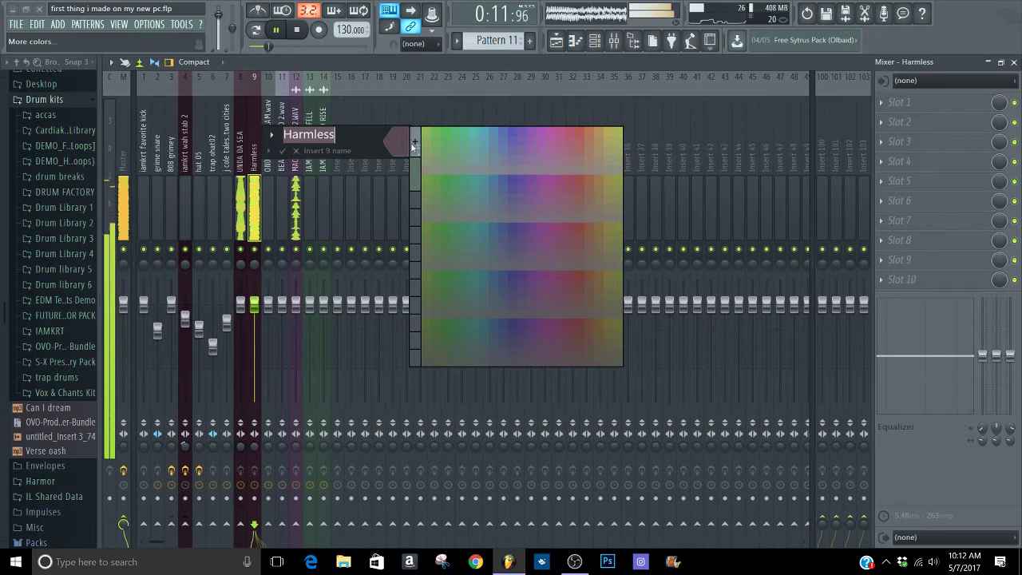
left_click(580, 134)
key("Return")
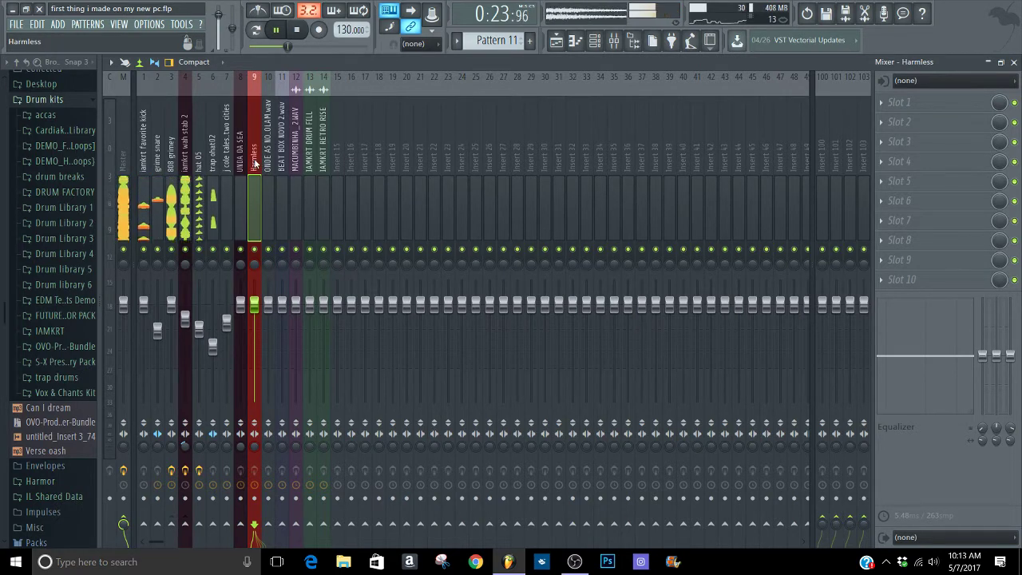
- Move the Harmless mixer track to the first insert position
key("alt+Left")
key("alt+Left")
key("alt+Left")
key("alt+Left")
key("alt+Left")
key("alt+Left")
key("alt+Left")
key("alt+Left")
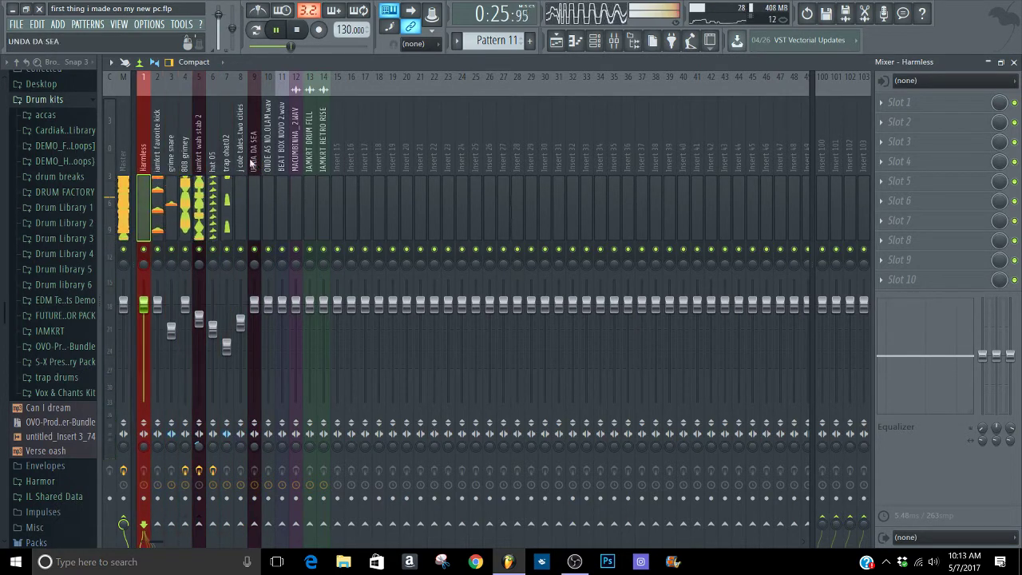
- Move the iamkrt wah stab 2 mixer track to insert 2, directly beside Harmless
left_click(202, 157)
key("alt+Left")
key("alt+Left")
key("alt+Left")
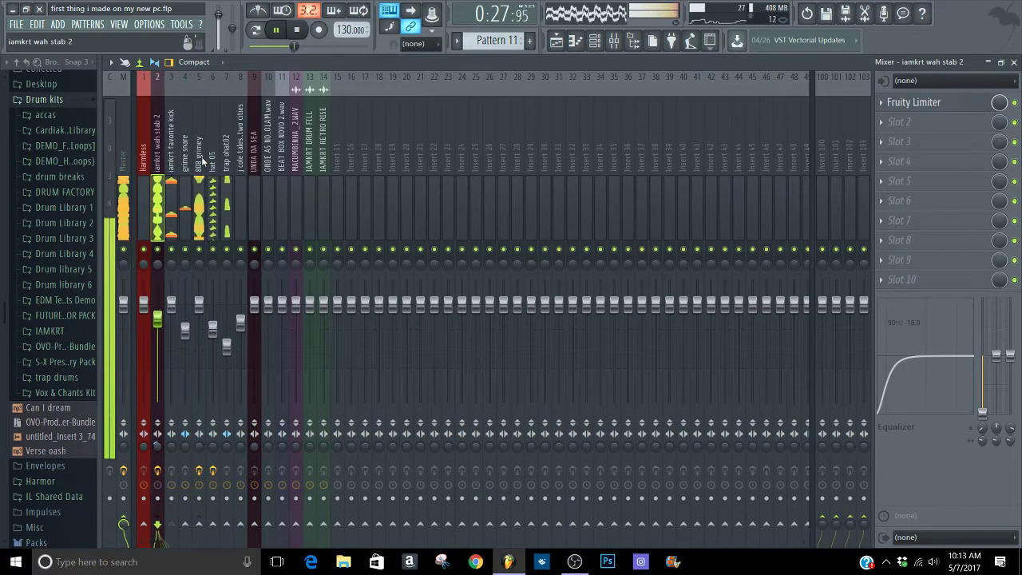
- Move the UNDA DA SEA mixer track to insert 2, between Harmless and iamkrt wah stab 2
left_click(256, 148)
key("alt+Left")
key("alt+Left")
key("alt+Left")
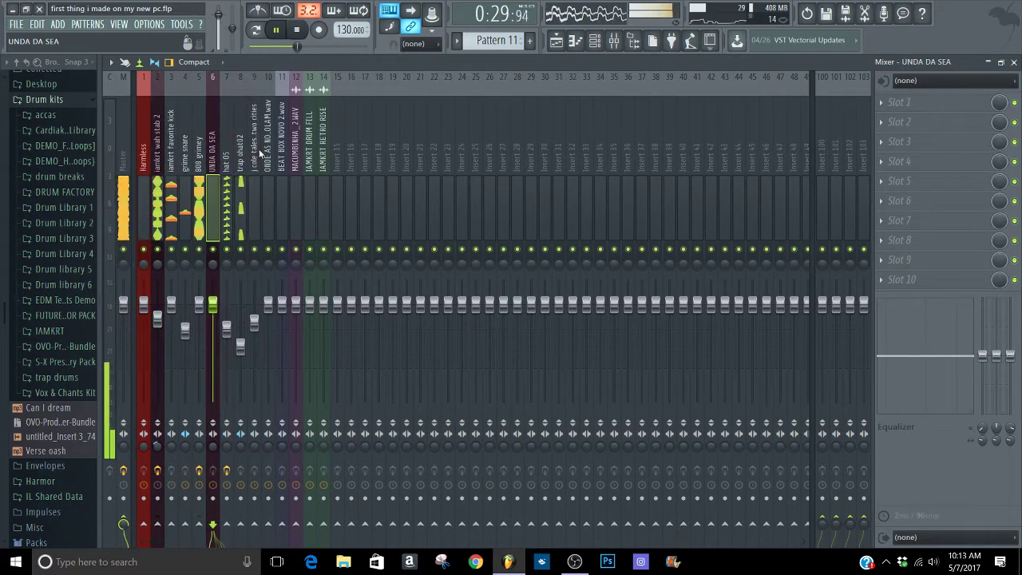
key("alt+Left")
key("alt+Left")
key("alt+Left")
key("alt+Left")
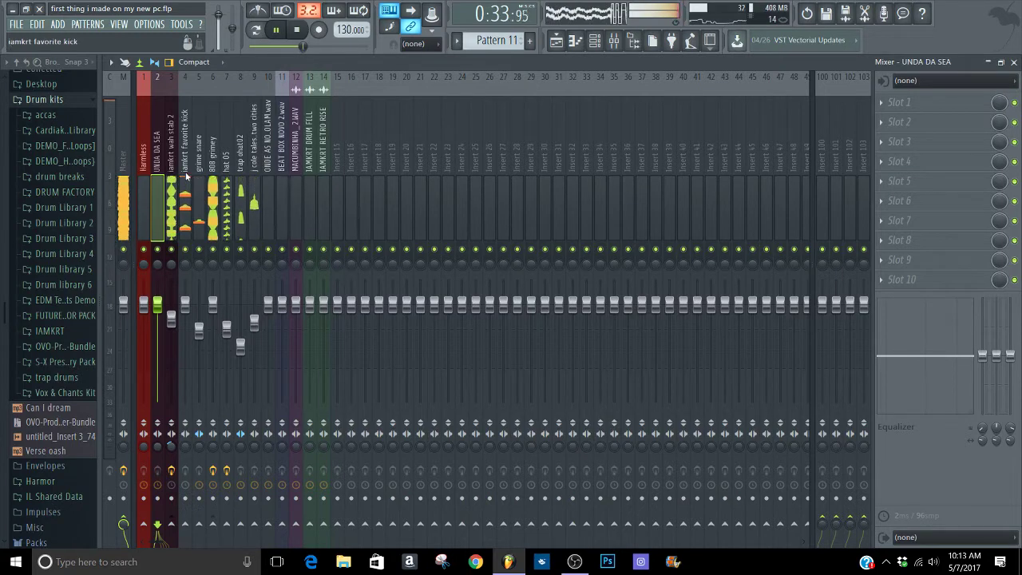
- Color the Harmless, UNDA DA SEA and iamkrt wah stab 2 mixer tracks the same red
left_click(172, 180)
left_click(158, 181, "ctrl+shift")
left_click(147, 182, "ctrl+shift")
right_click(146, 182)
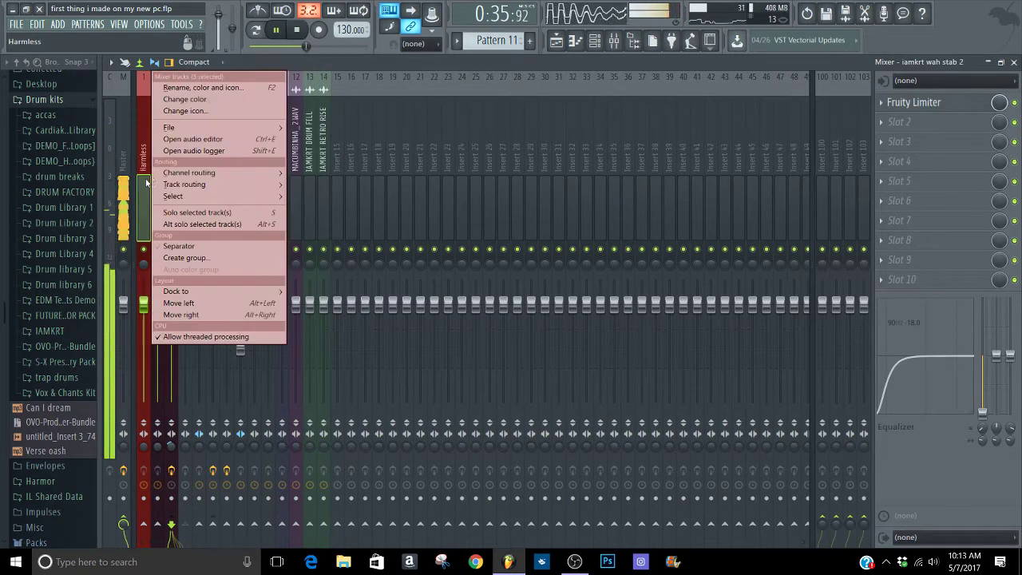
left_click(184, 99)
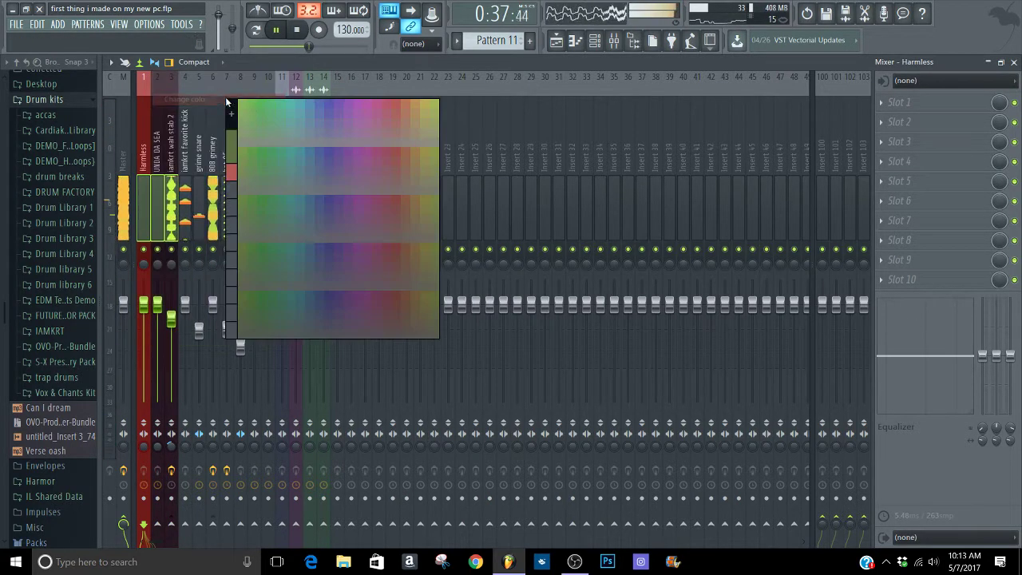
left_click(235, 172)
key("Return")
key("Return")
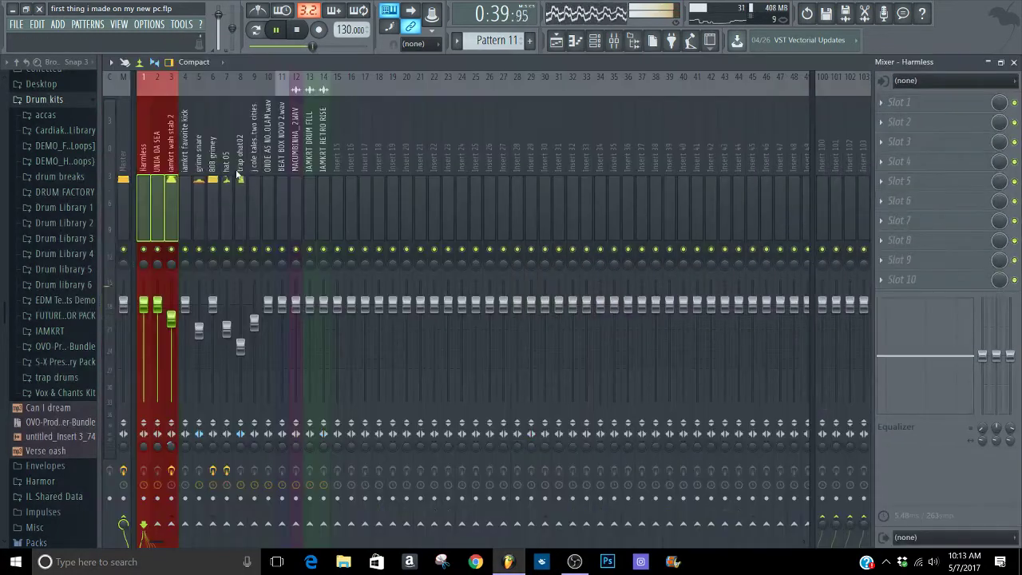
- Color the mixer tracks from iamkrt favorite kick through IAMKRT RETRO RISE (inserts 4 to 14) black
left_click(185, 170)
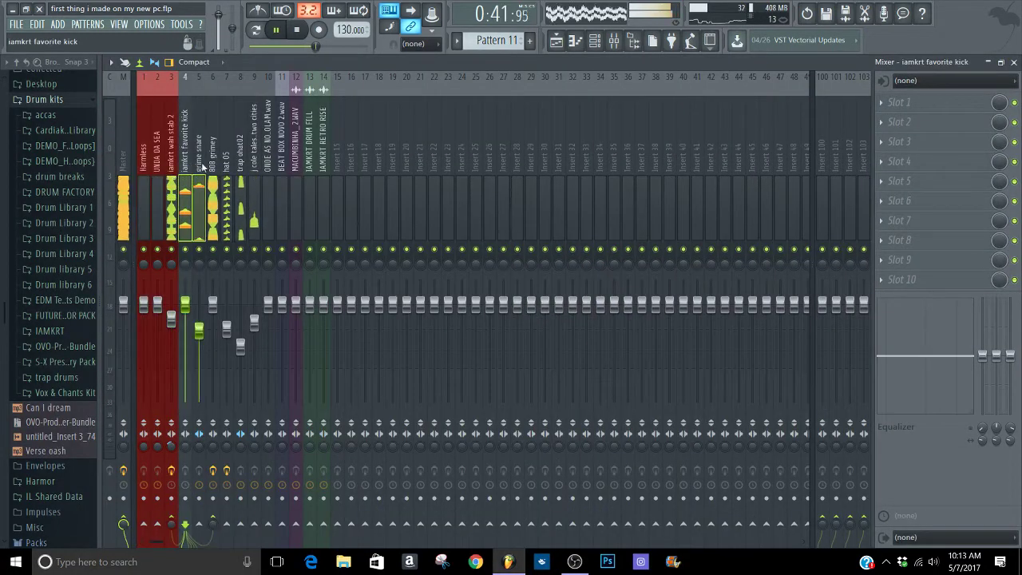
left_click(254, 170, "shift")
left_click(324, 170, "shift")
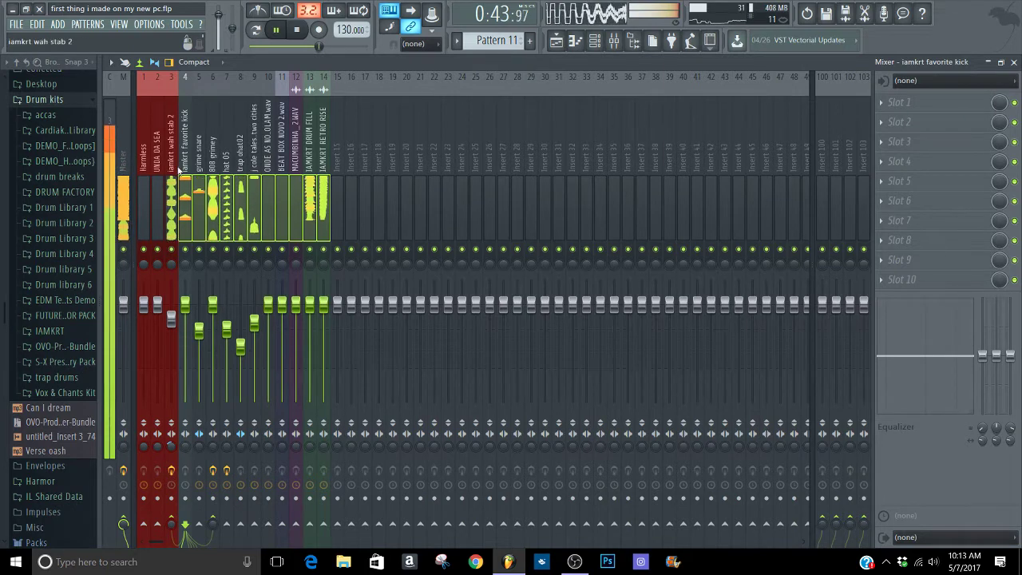
right_click(184, 164)
mouse_move(269, 128)
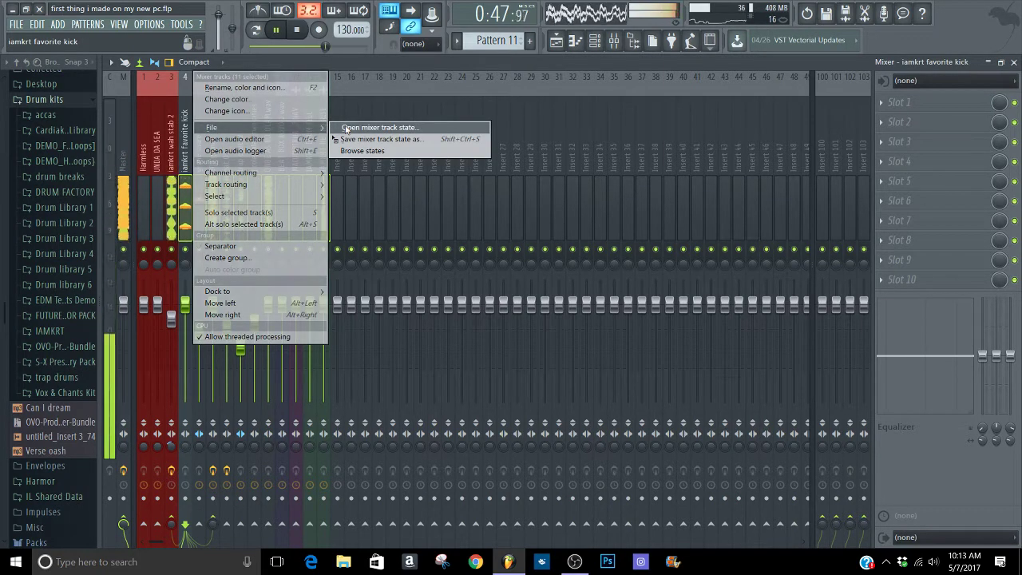
left_click(226, 99)
left_click(279, 120)
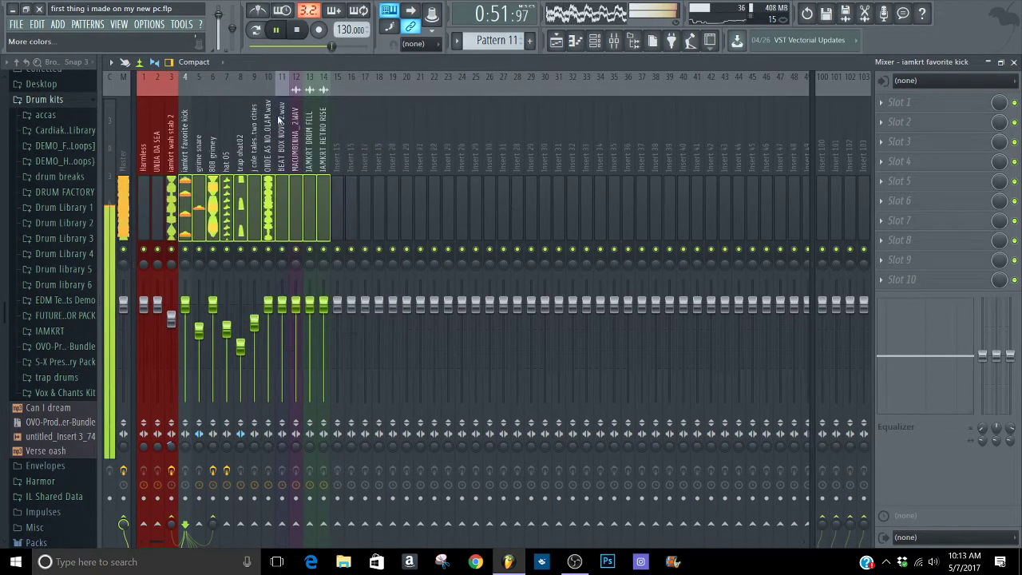
left_click(368, 229)
key("Return")
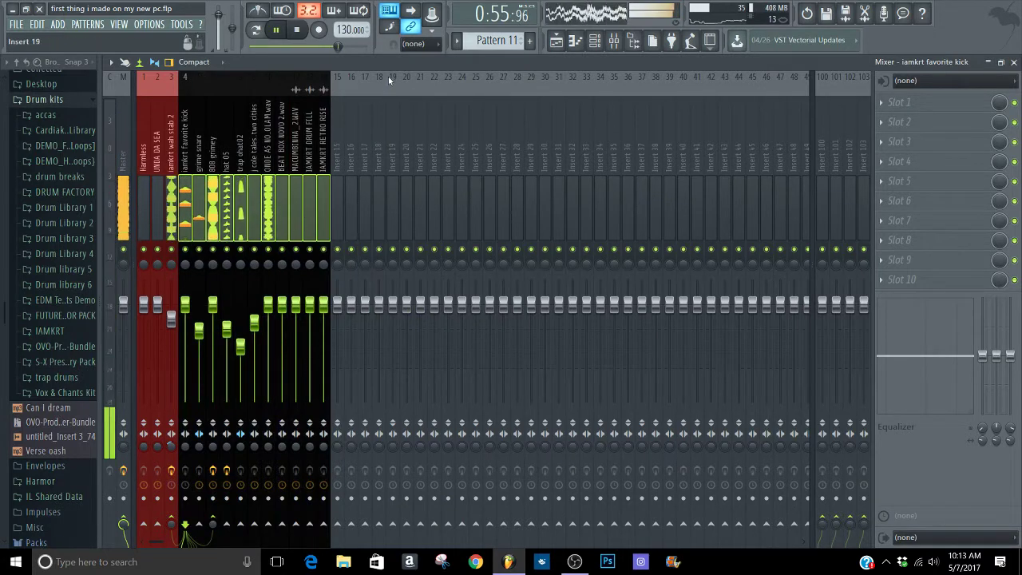
- Select the Master mixer track and collapse the browser's folder structure
left_click(145, 159)
left_click(124, 160)
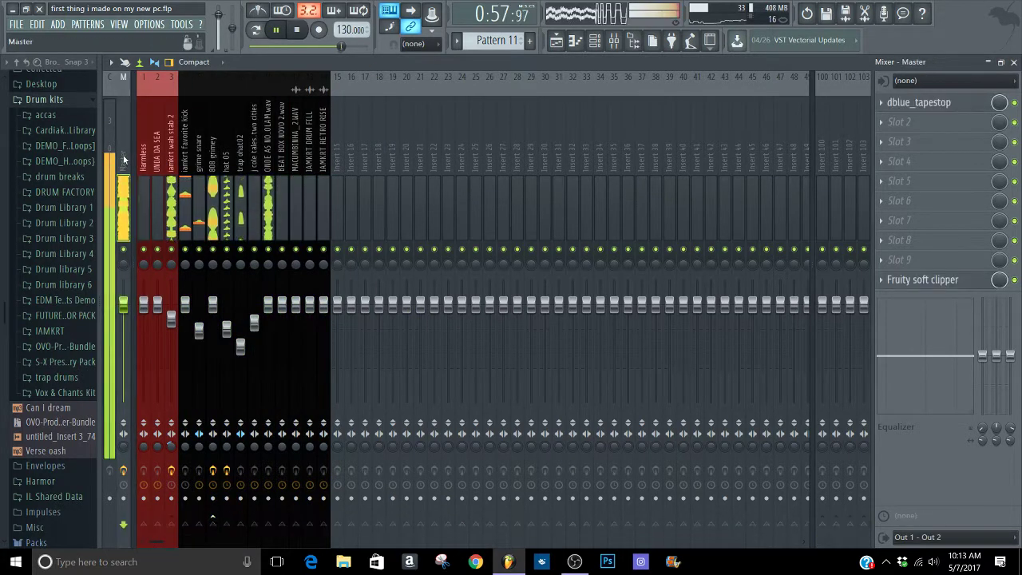
left_click(86, 102)
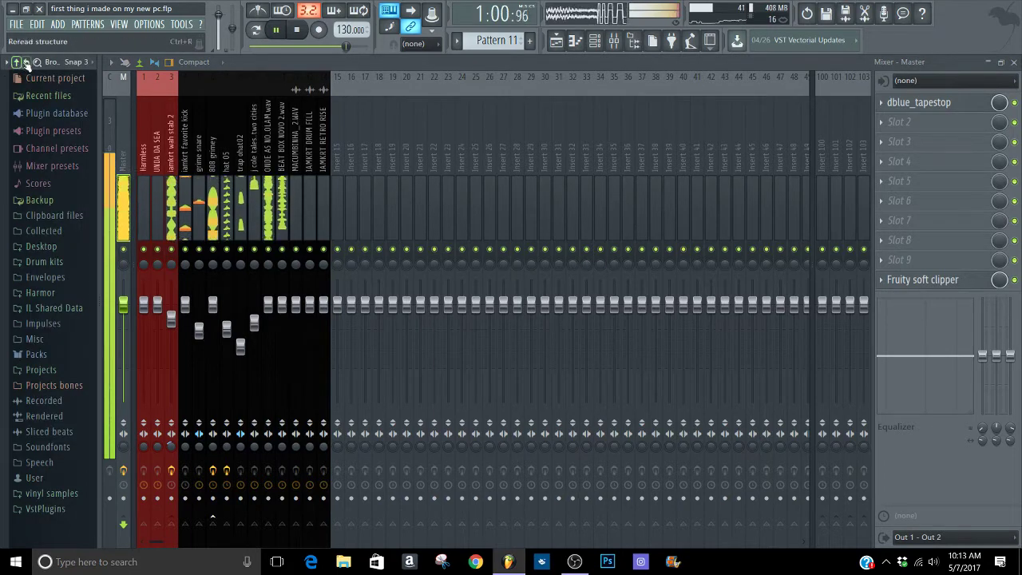
- Solo the iamkrt wah stab 2 mixer track and add Fruity parametric EQ 2 to its slot 2
right_click(172, 249)
left_click(172, 216)
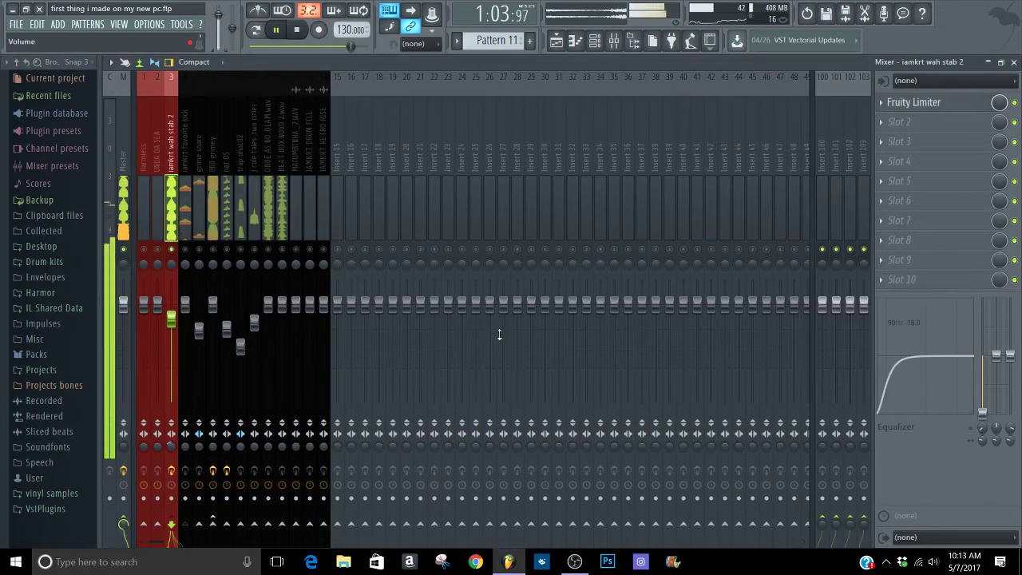
left_click(911, 132)
left_click(847, 143)
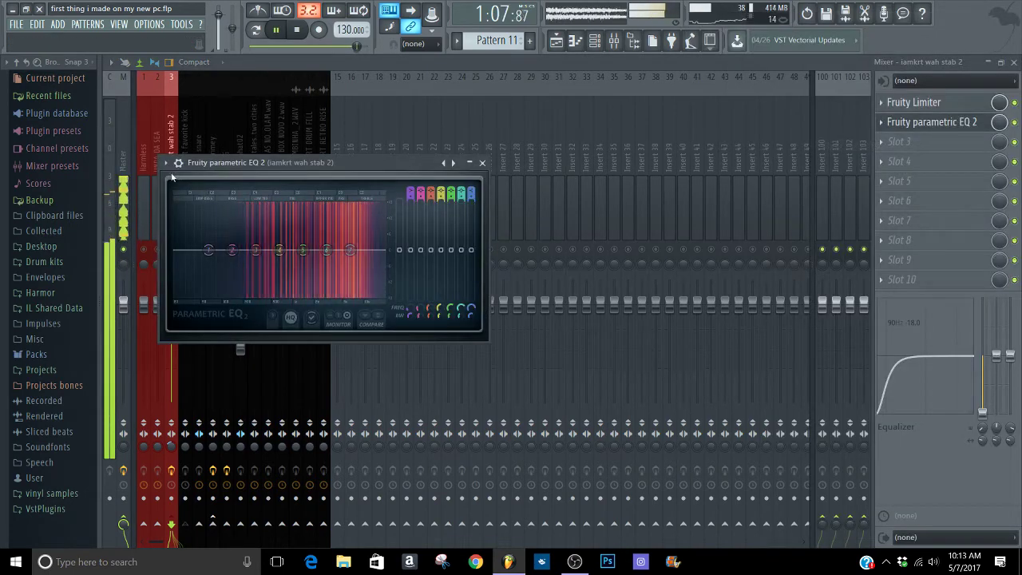
- Load the 40Hz + 18kHz cut preset in the wah stab's EQ and shift its low cut to a higher frequency
left_click(167, 162)
mouse_move(185, 199)
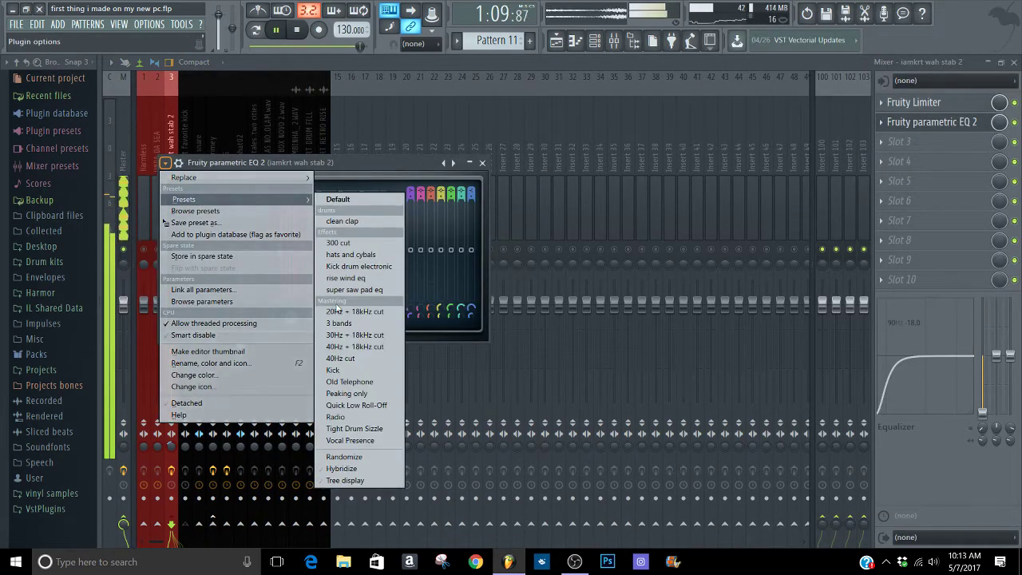
left_click(352, 346)
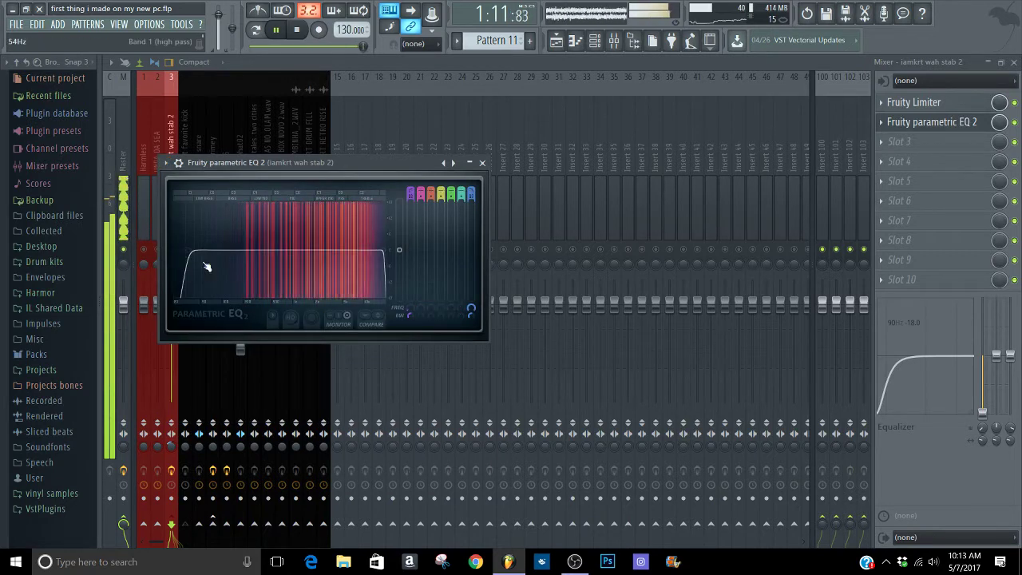
left_click_drag(206, 266, 245, 266)
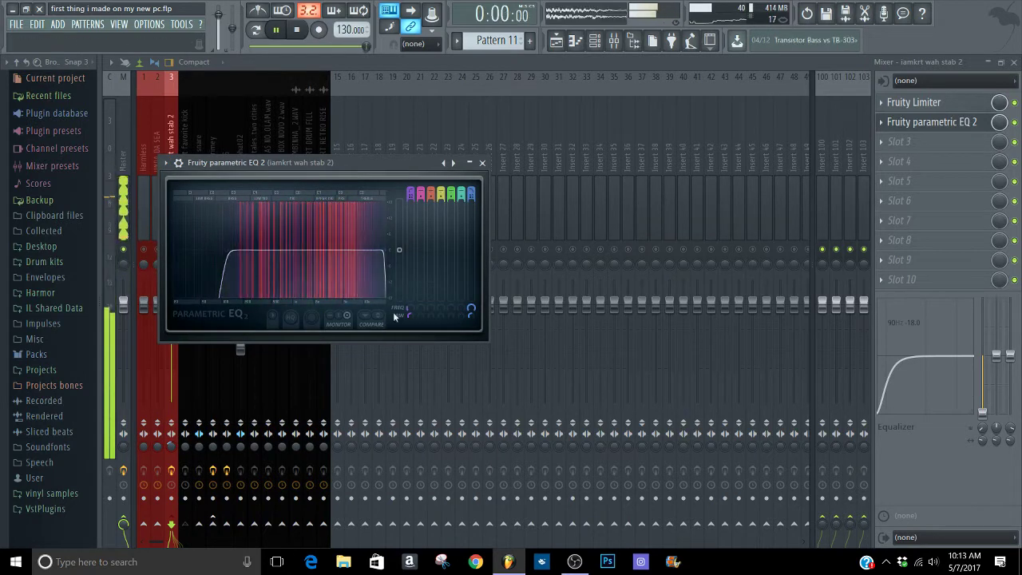
left_click(483, 164)
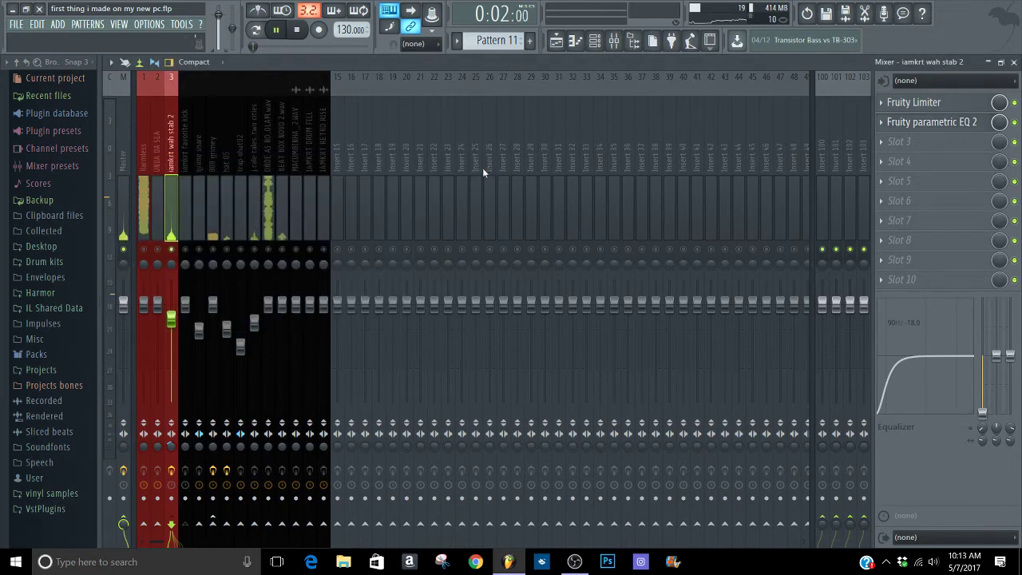
- Solo the Harmless mixer track and add Fruity parametric EQ 2 to its slot 1
left_click(143, 230)
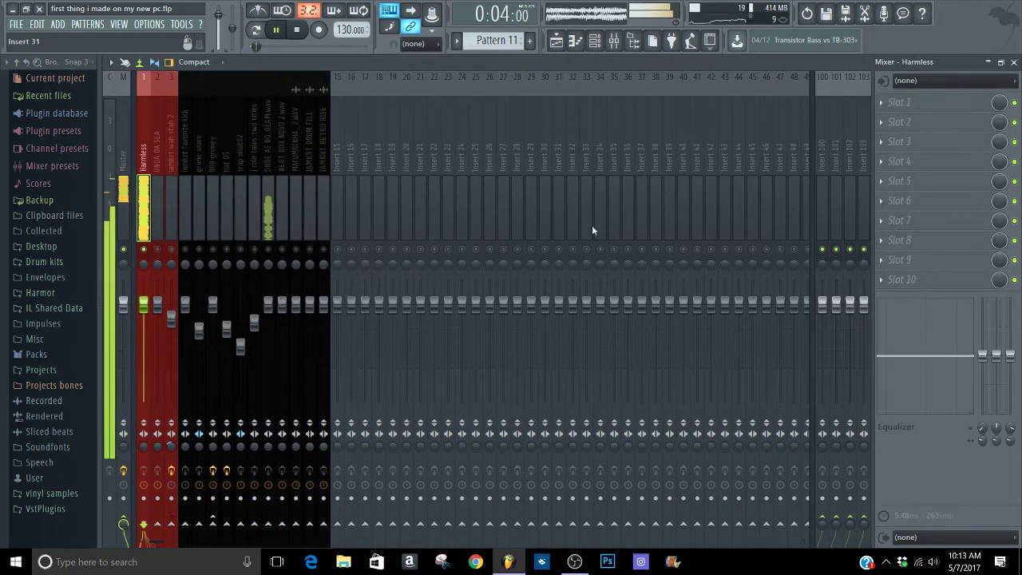
left_click(955, 106)
left_click(847, 142)
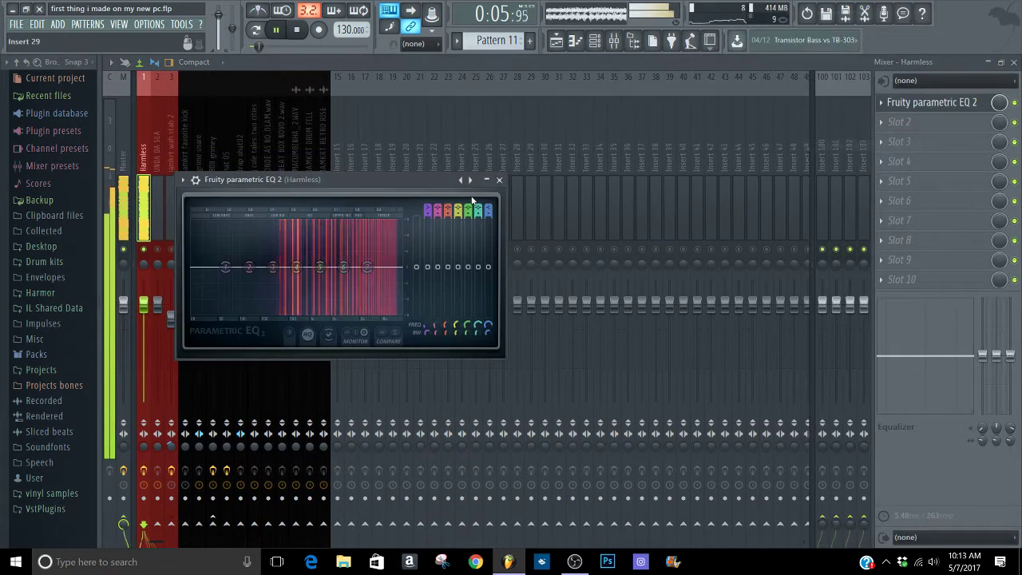
- Load the 40Hz + 18kHz cut preset in the Harmless EQ and raise its low cut to about 371 Hz
left_click(183, 180)
mouse_move(239, 216)
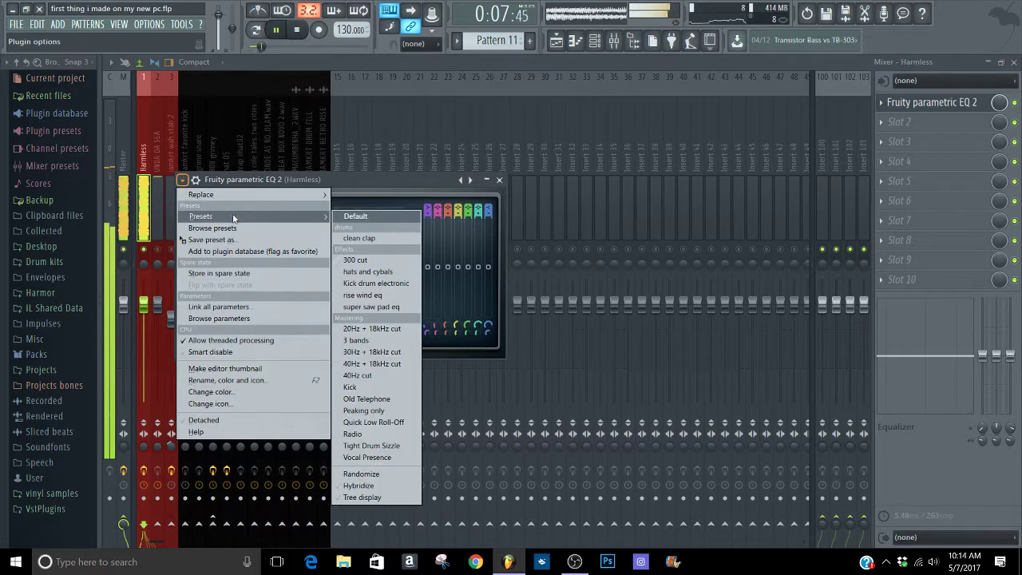
left_click(362, 365)
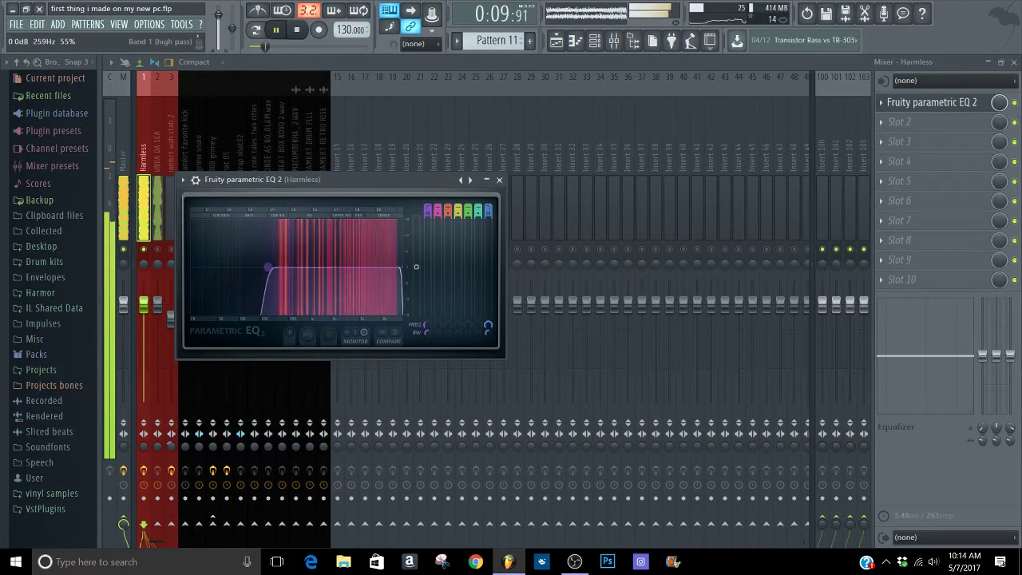
left_click_drag(276, 267, 280, 267)
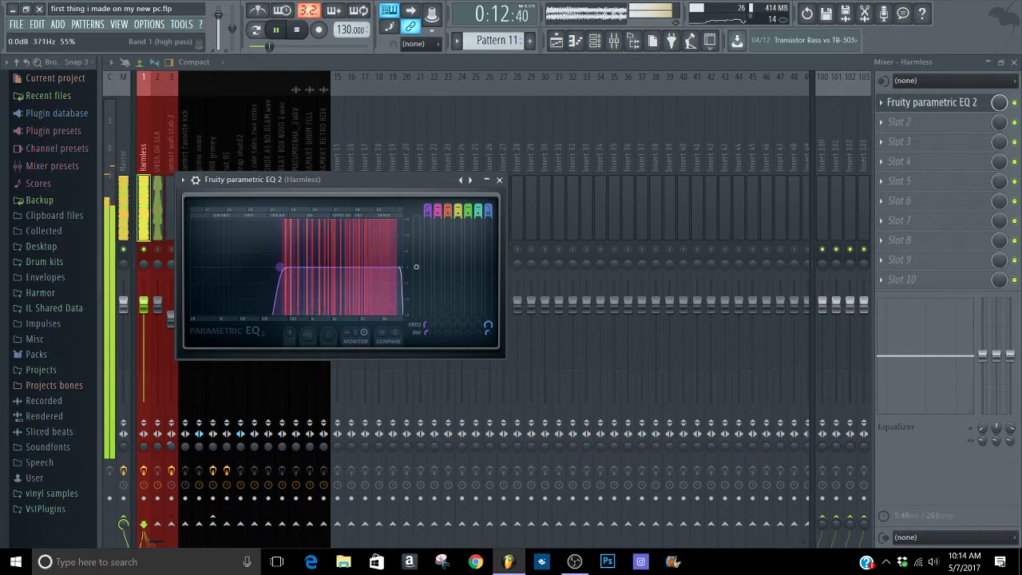
left_click(501, 181)
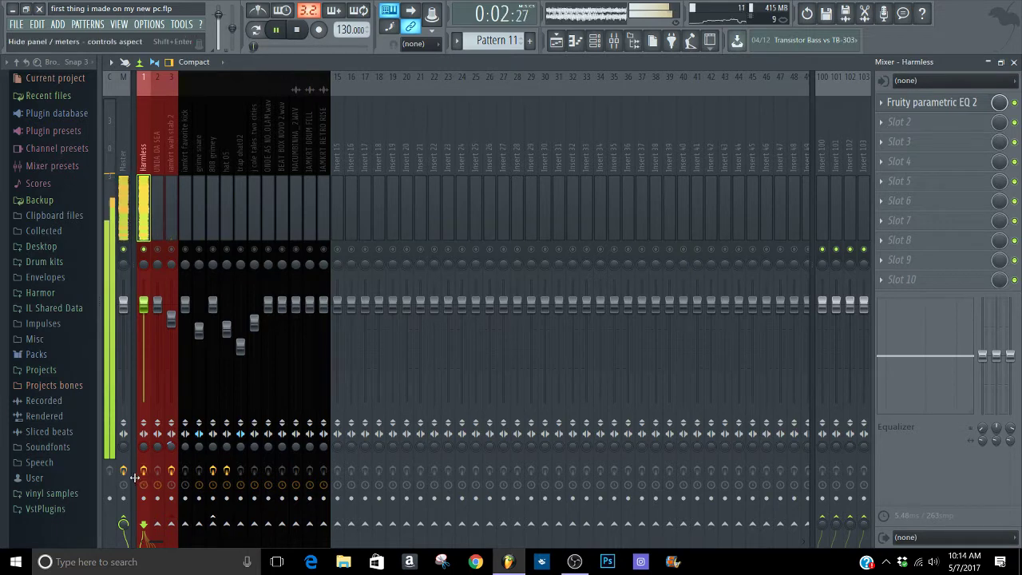
- Reopen the Harmless EQ and set the bandwidth of its band 1 high pass to about 58%
left_click_drag(135, 478, 125, 471)
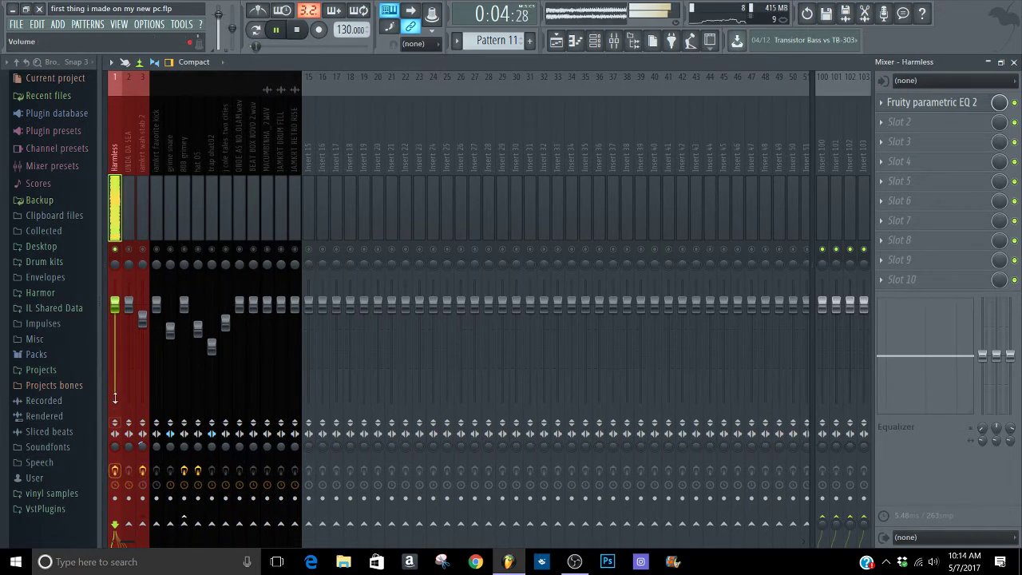
left_click(909, 108)
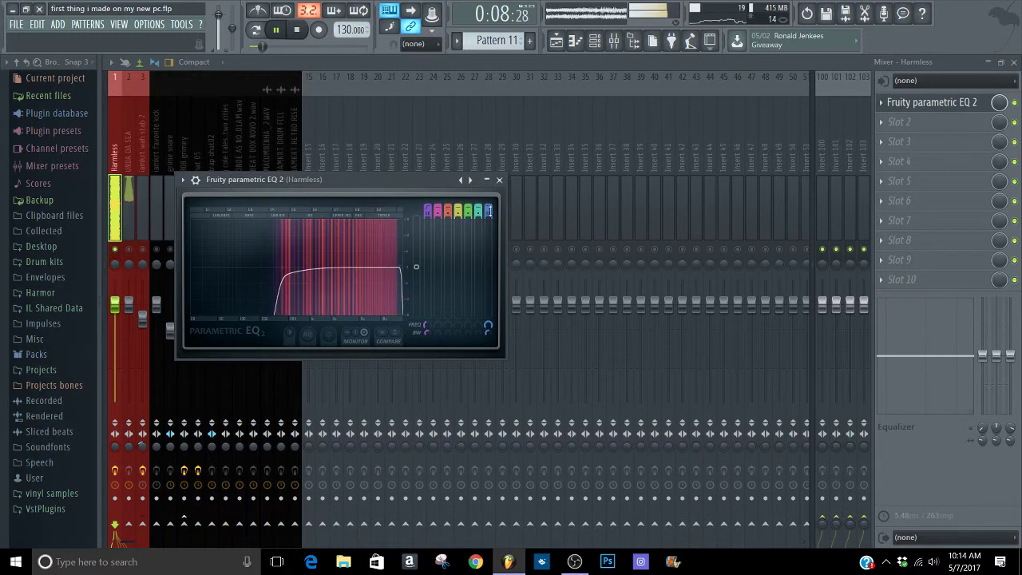
left_click_drag(427, 330, 429, 332)
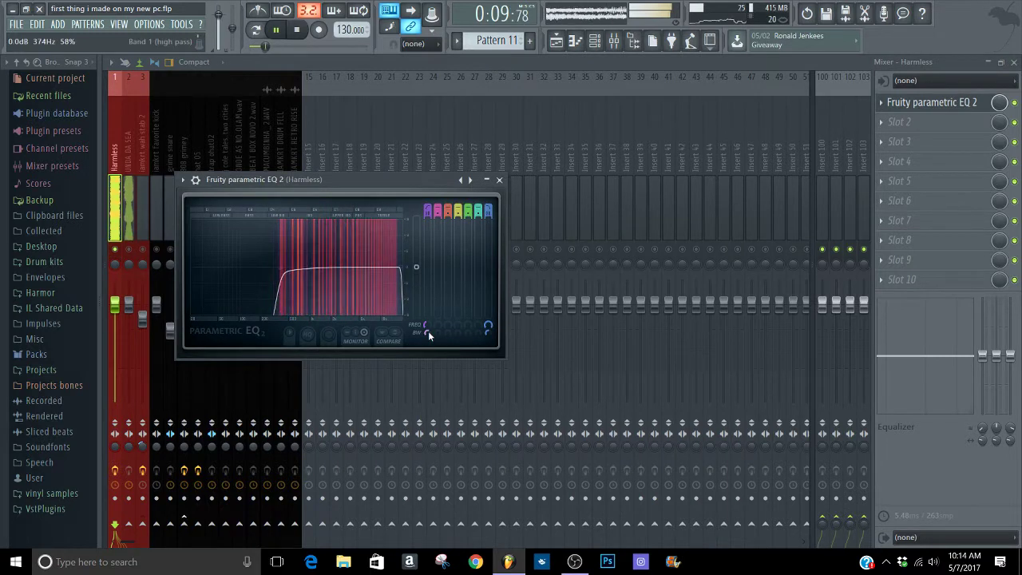
left_click(500, 181)
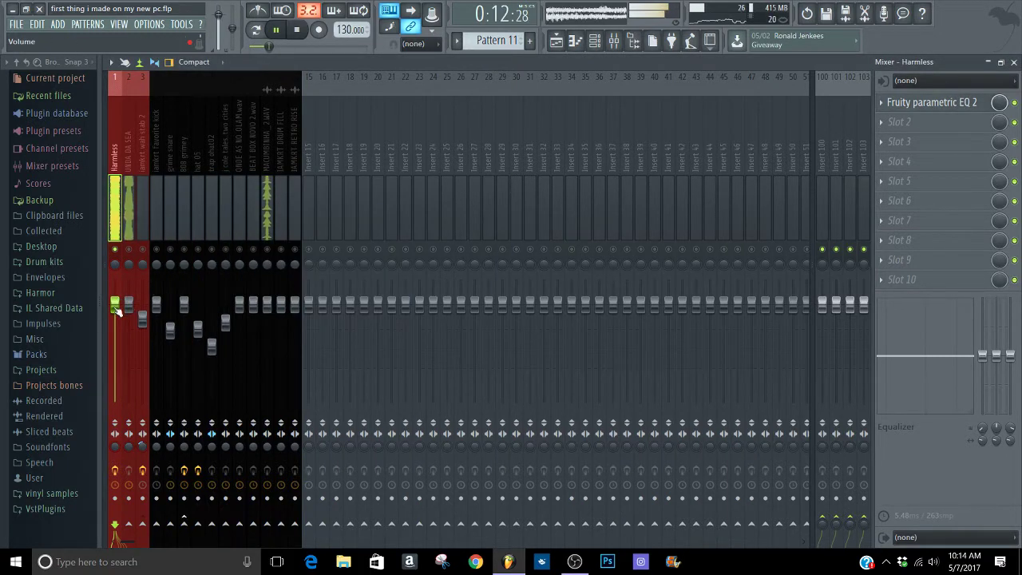
- Change the stereo separation of the Master mixer track
left_click(106, 417)
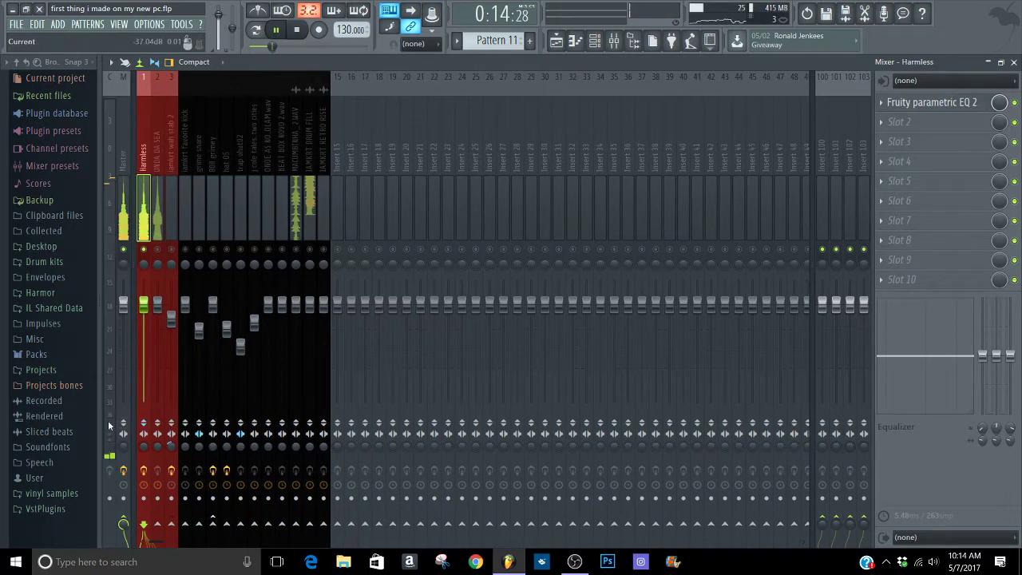
left_click(125, 450)
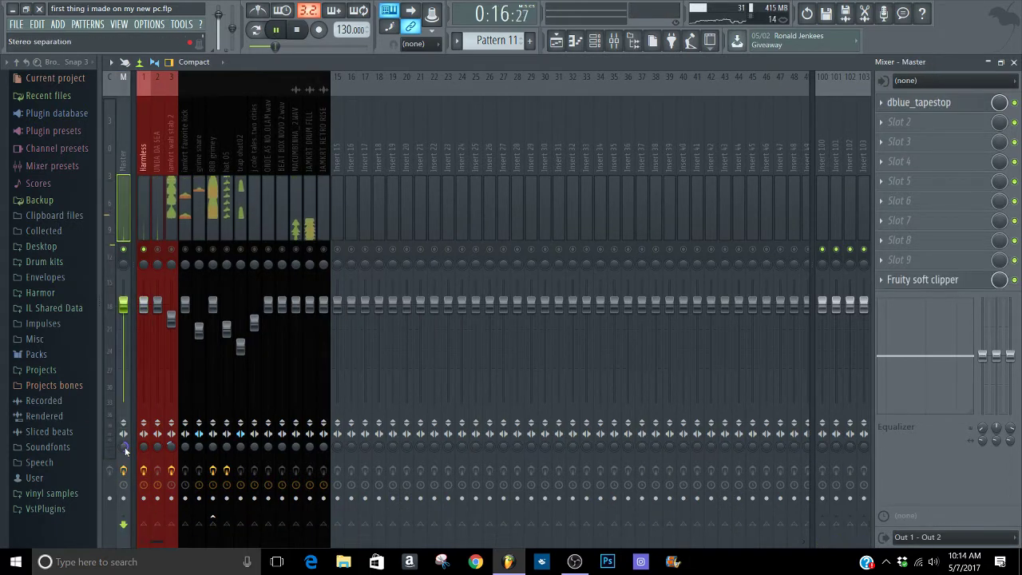
- Unsolo the Harmless track so all mixer tracks play, and lower its volume to about -7.2 dB (70%)
right_click(151, 251)
right_click(152, 251)
right_click(151, 251)
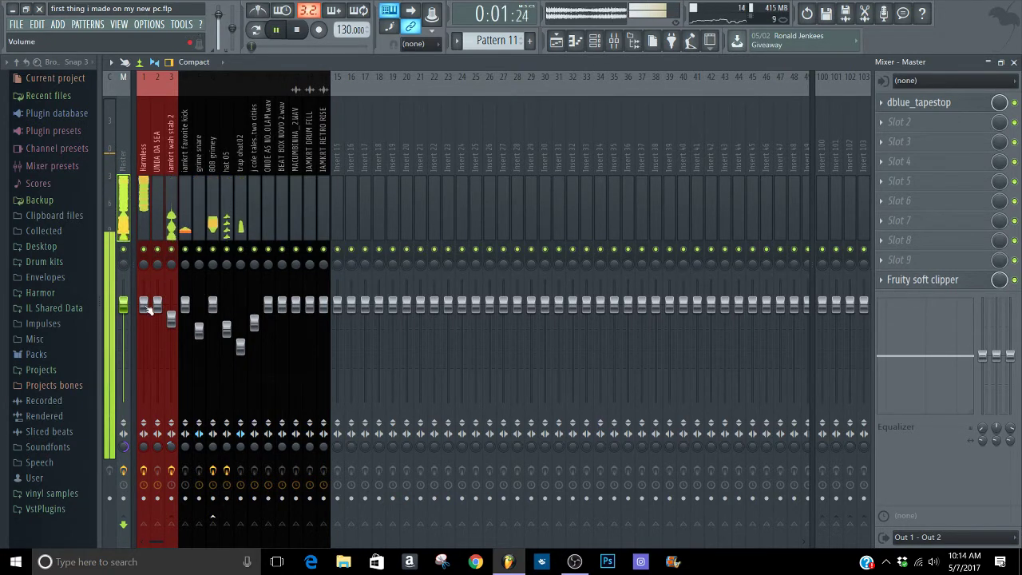
left_click_drag(144, 303, 144, 317)
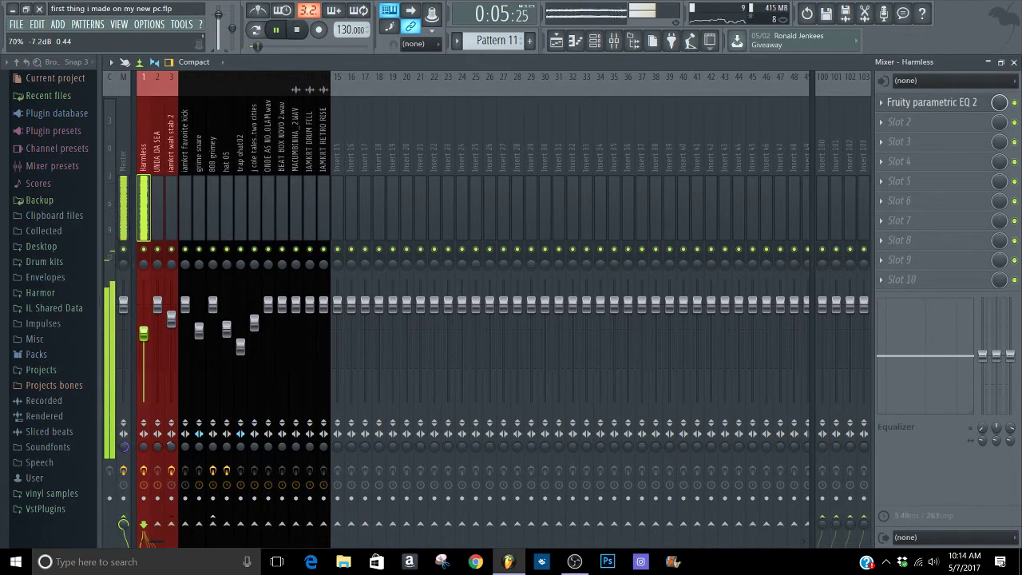
- Lower the volume of the UNDA DA SEA mixer track slightly and select the IAMKRT DRUM FILL track
left_click(159, 232)
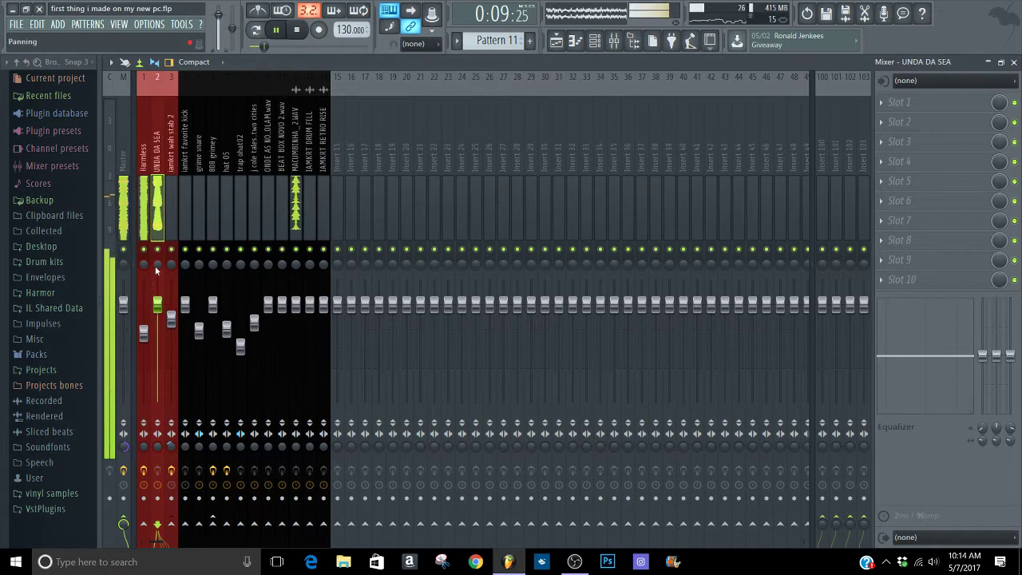
left_click_drag(157, 307, 157, 315)
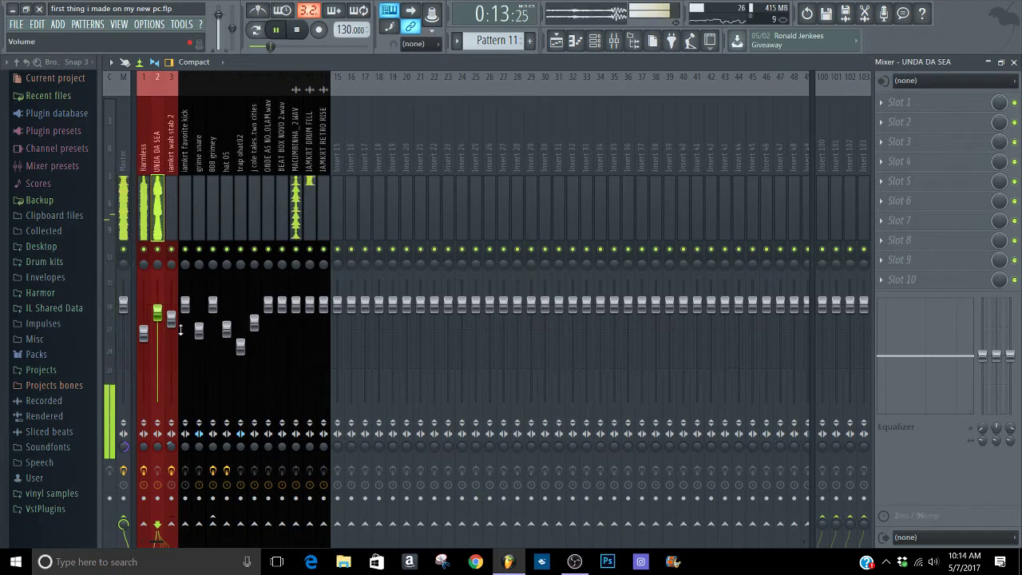
left_click(309, 227)
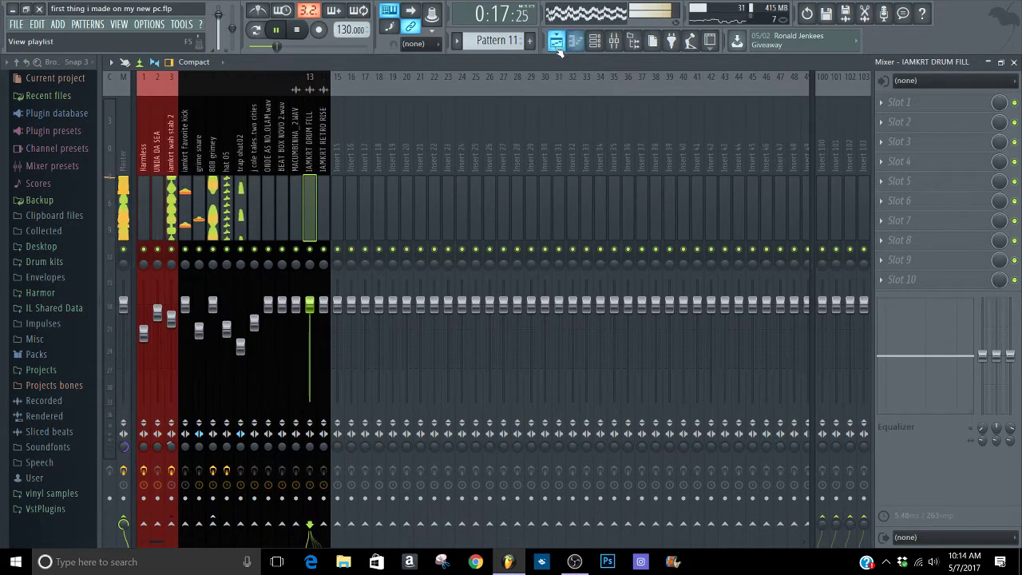
- Reset the Master track's stereo separation to its default
right_click(124, 448)
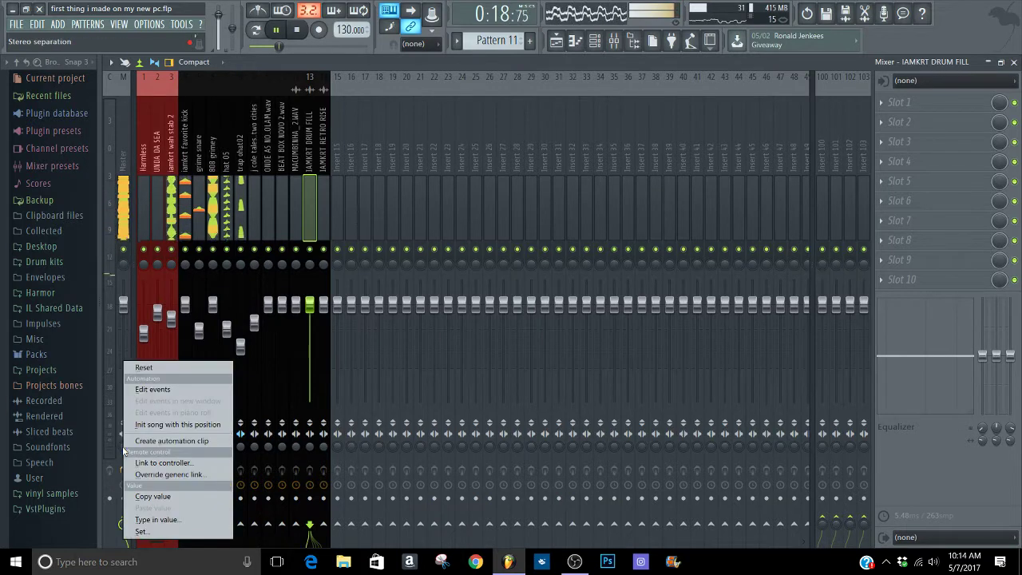
left_click(155, 367)
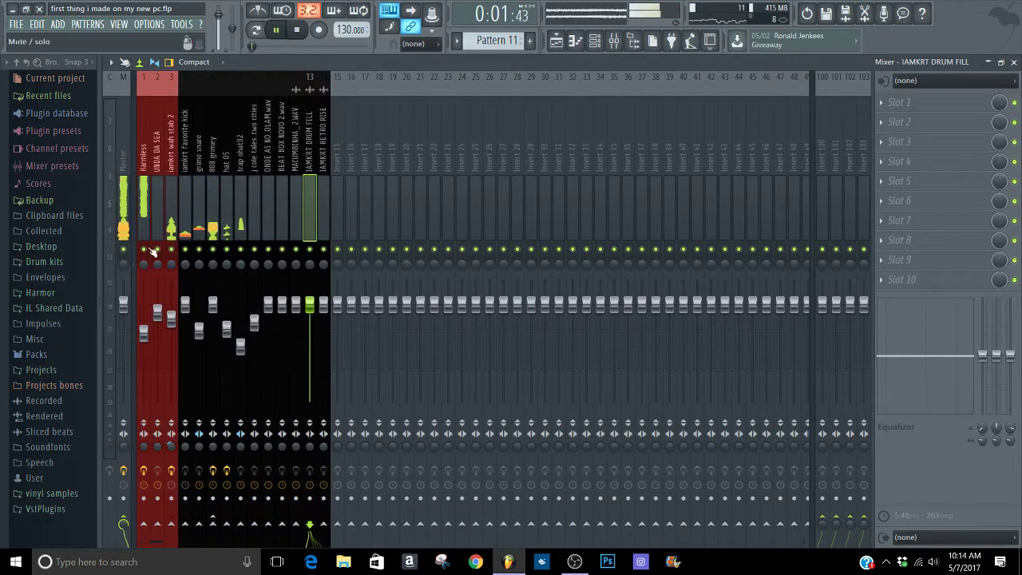
- Add Fruity Stereo Enhancer to slot 2 of the Harmless track and set its phase offset to about 24.2 ms right
left_click(146, 313)
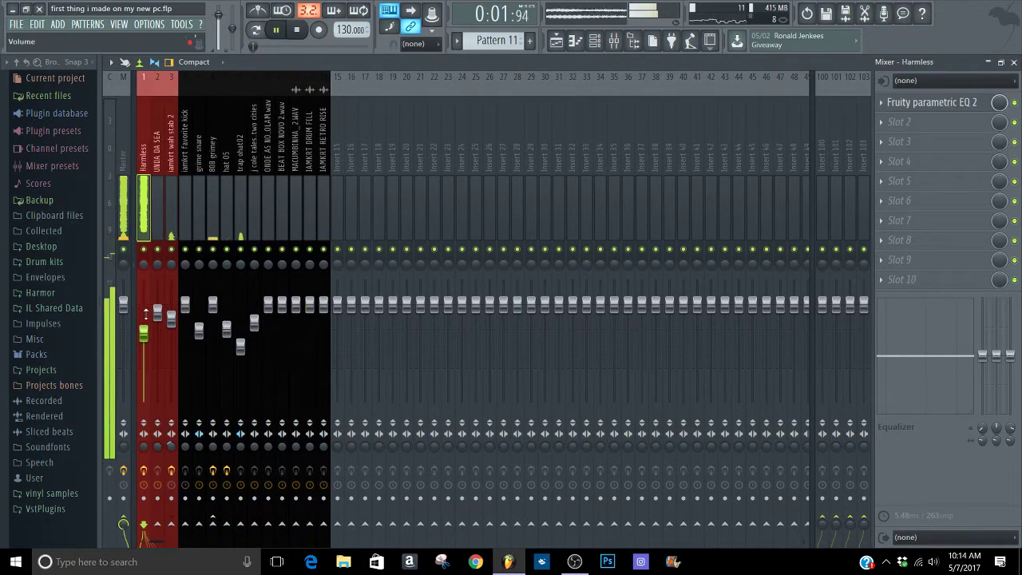
left_click(894, 121)
left_click(850, 247)
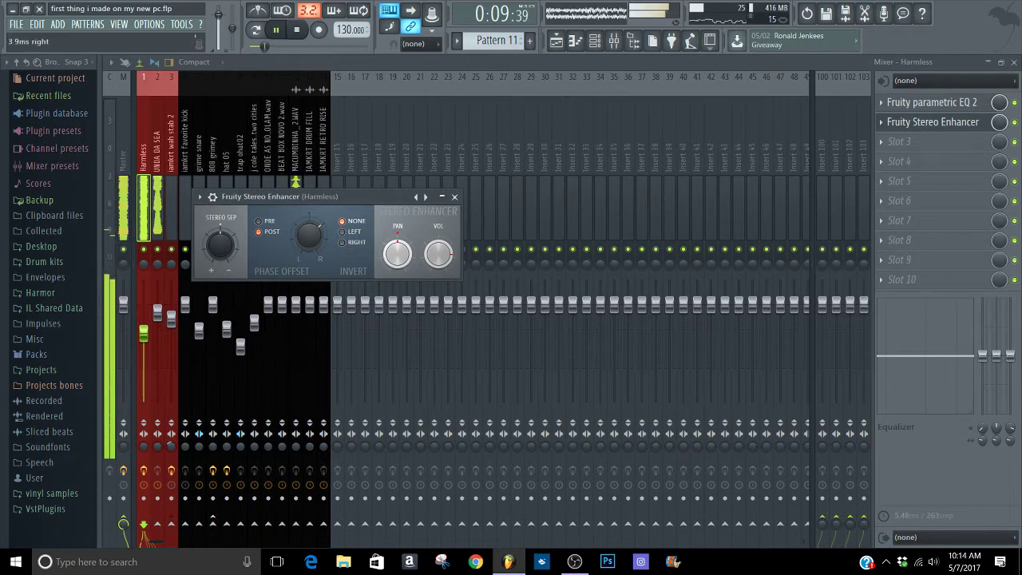
left_click_drag(309, 234, 323, 247)
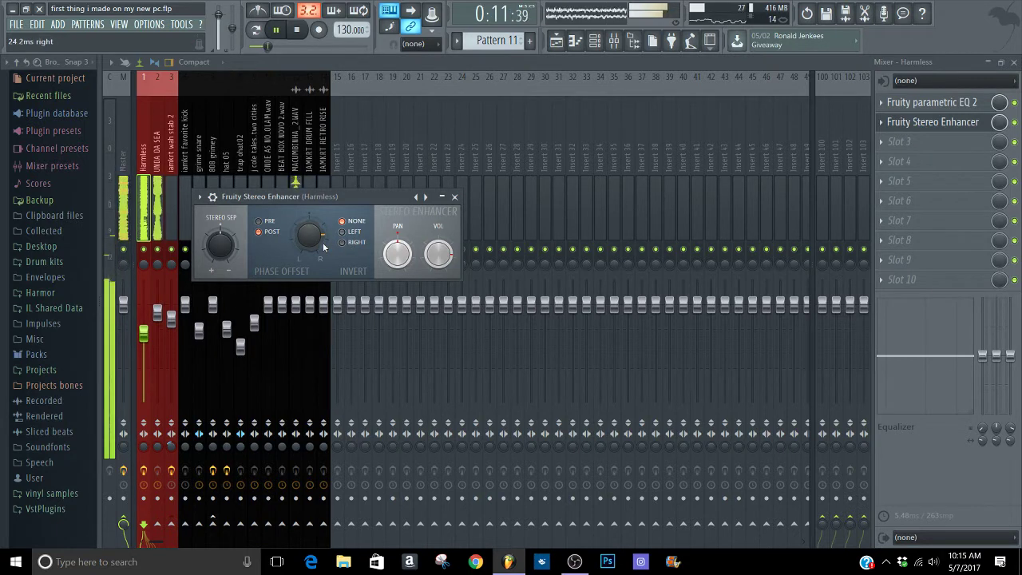
left_click(454, 196)
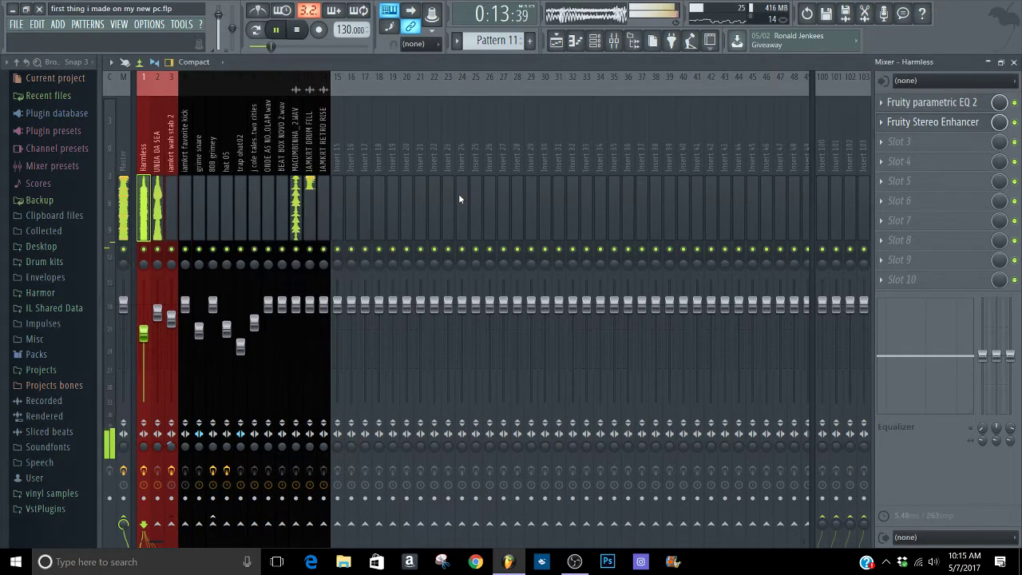
- Solo UNDA DA SEA, restart playback, and add Fruity Stereo Enhancer to its slot 1 with the phase offset turned left
left_click(162, 238)
right_click(158, 250)
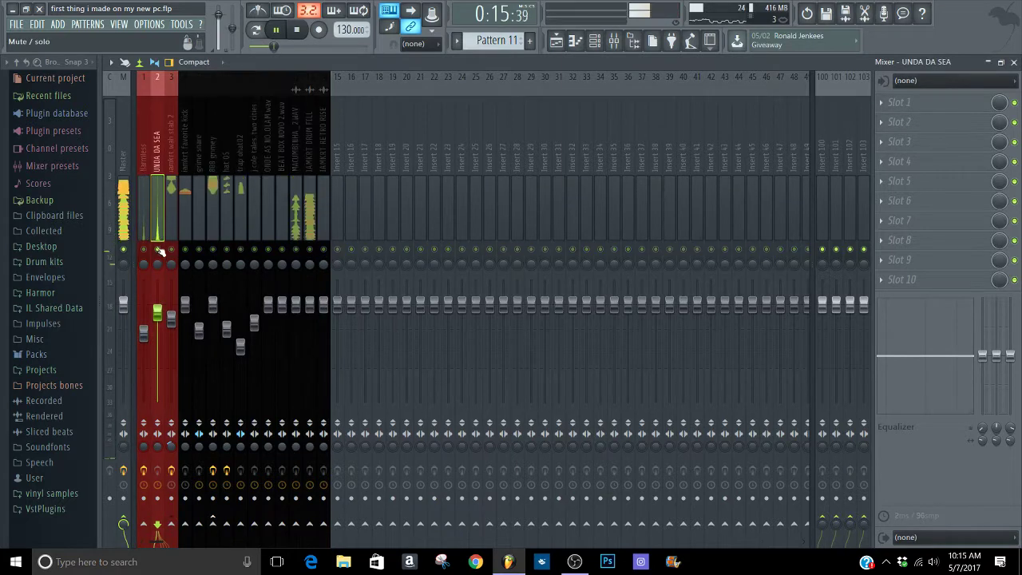
key("space")
key("space")
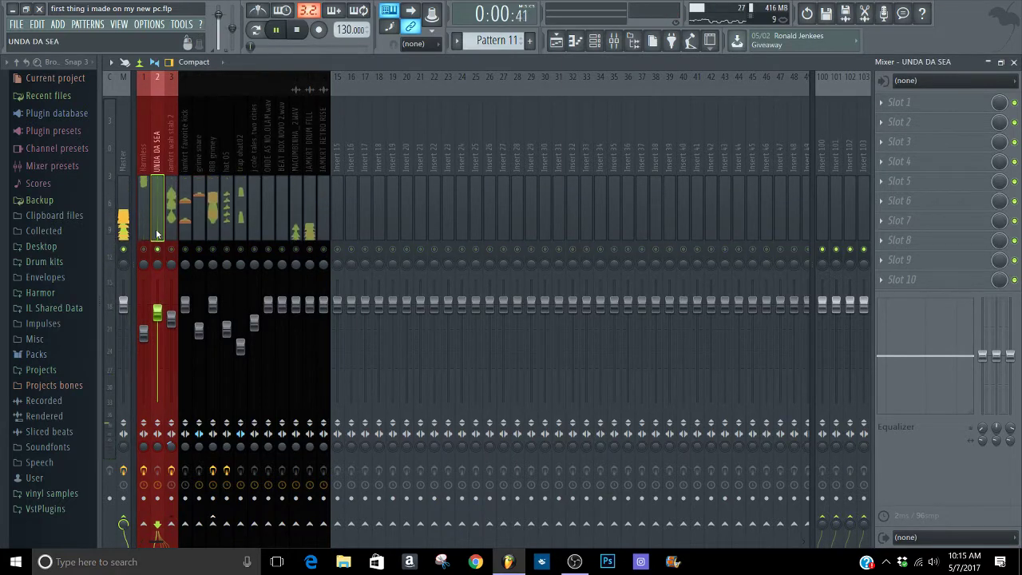
left_click(894, 102)
left_click(838, 315)
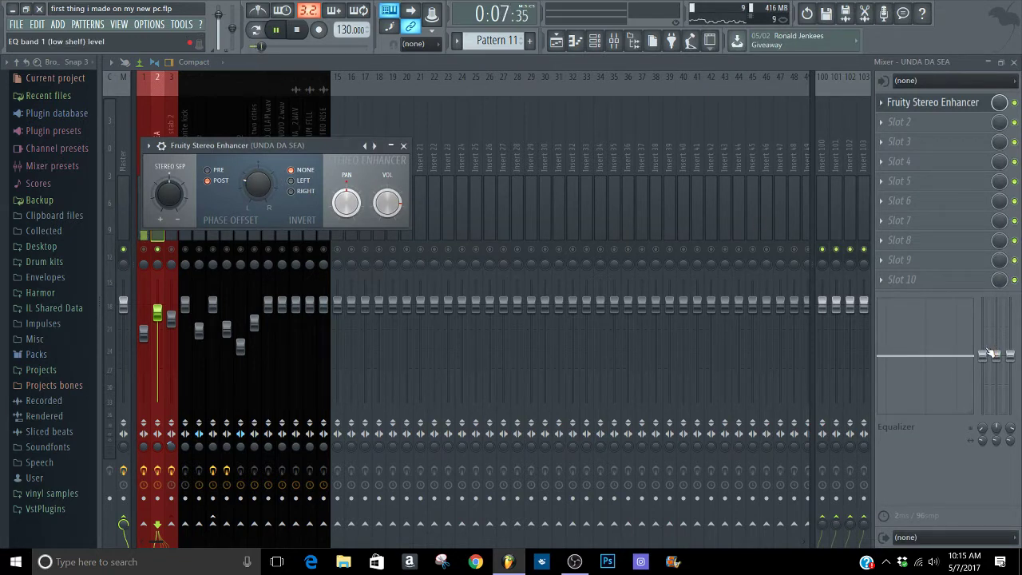
- Cut UNDA DA SEA's 90 Hz low shelf to -18 dB and add Fruity parametric EQ 2 with the 40Hz + 18kHz cut preset to slot 2
left_click_drag(990, 353, 990, 411)
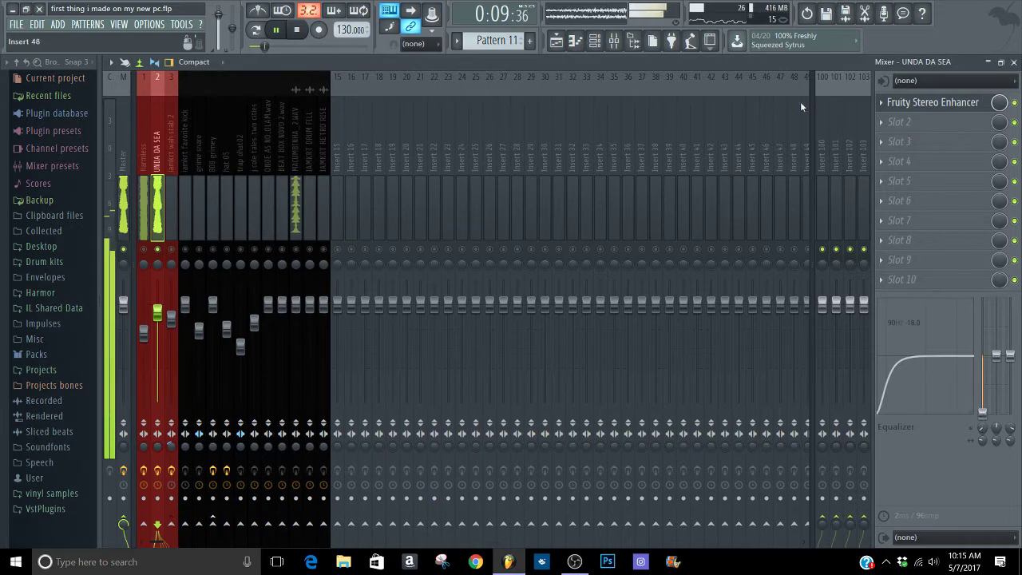
left_click(895, 122)
left_click(862, 125)
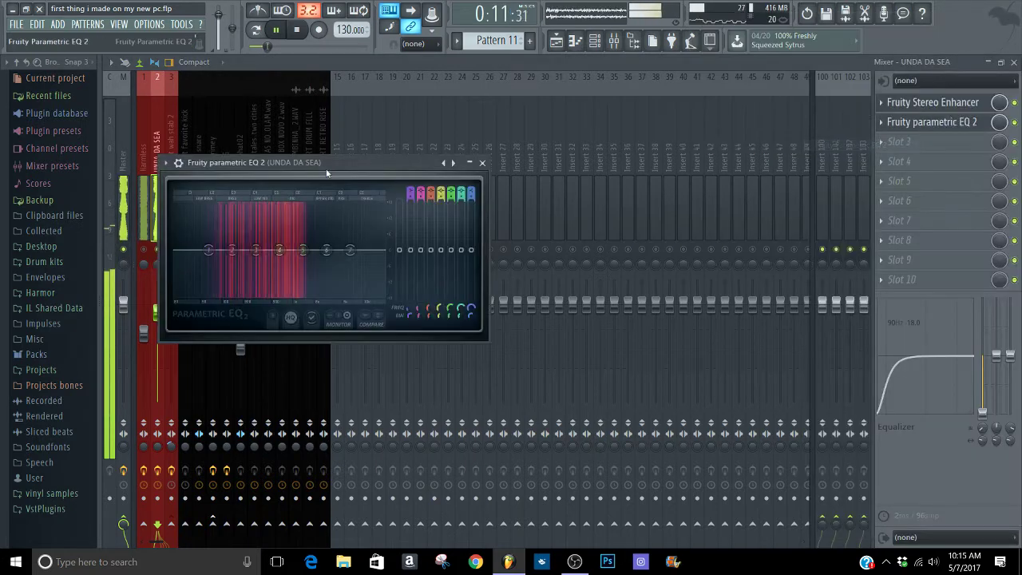
left_click(166, 162)
mouse_move(185, 199)
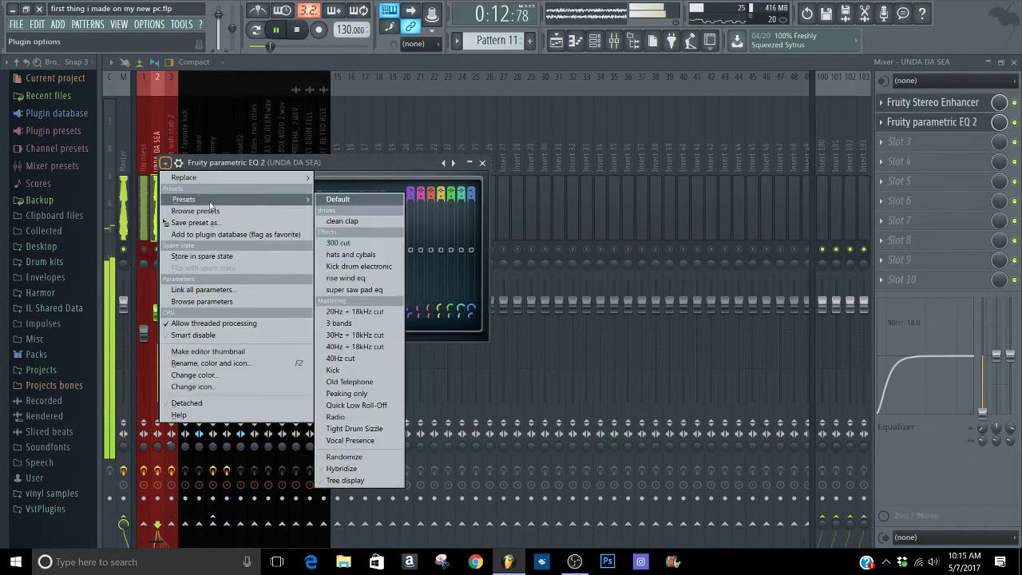
left_click(357, 346)
- Play the song from bar 5 and shift the low cut in UNDA DA SEA's parametric EQ to a higher frequency
left_click(557, 40)
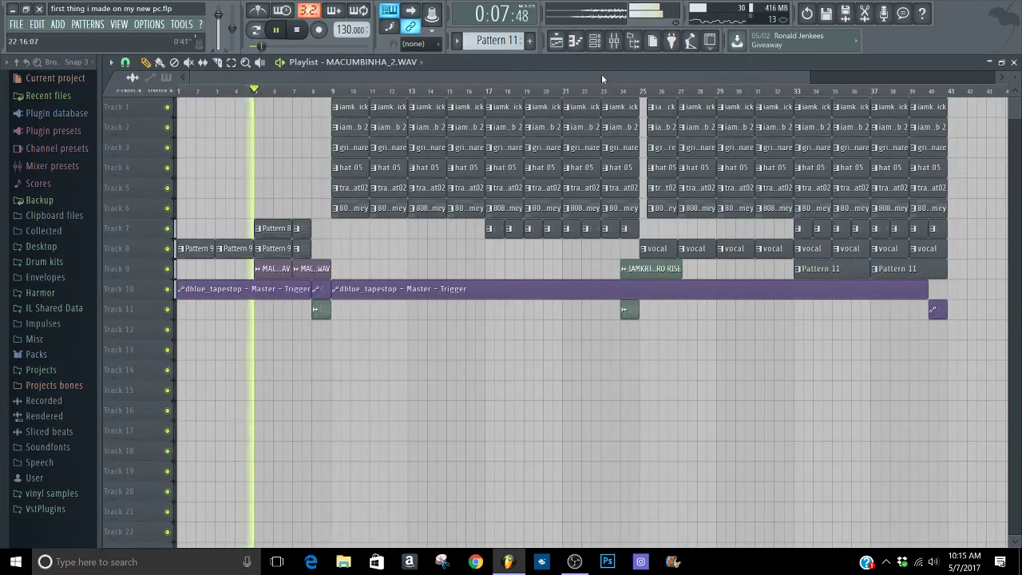
key("F9")
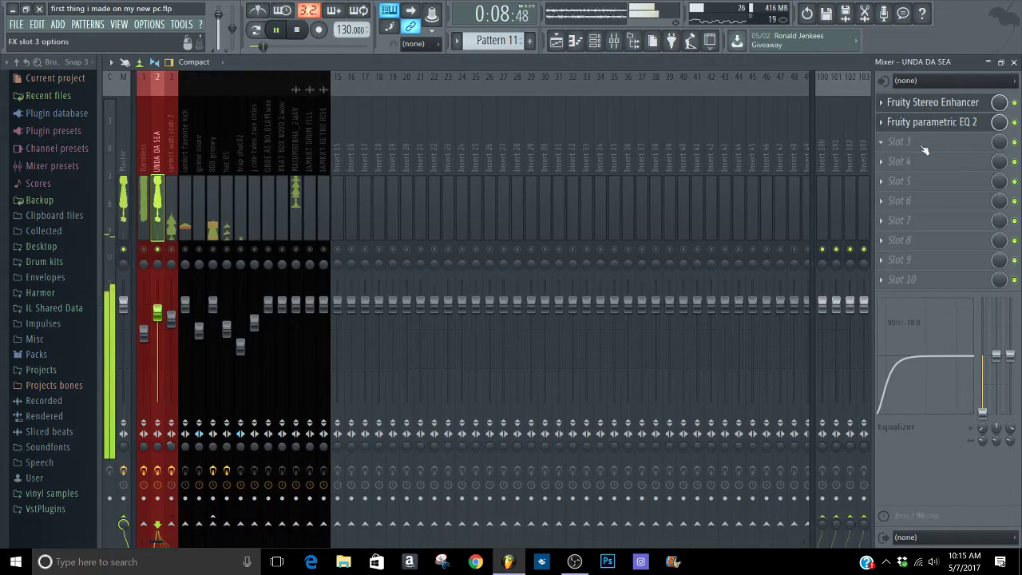
left_click(926, 103)
left_click(931, 121)
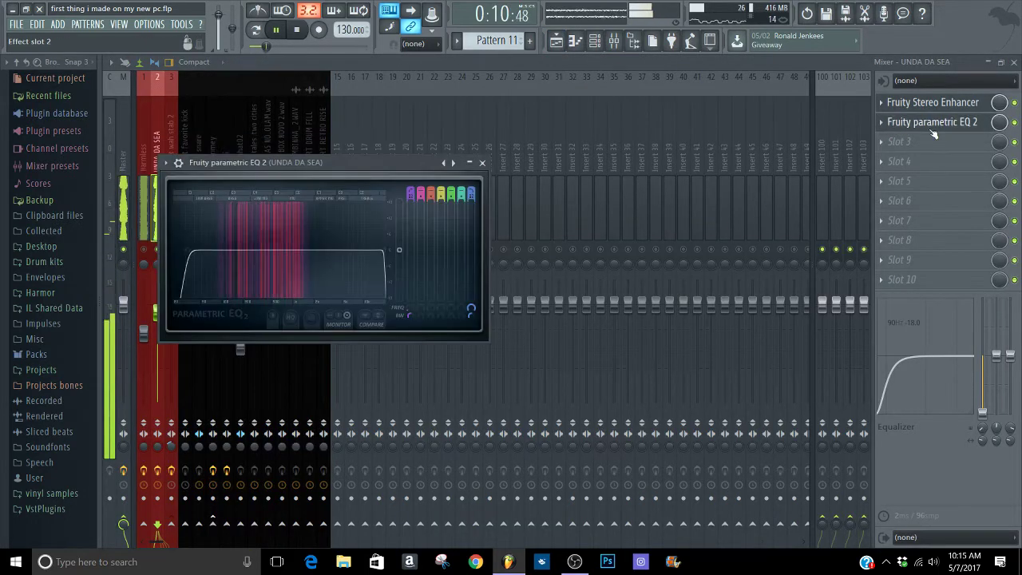
left_click_drag(215, 250, 234, 253)
key("space")
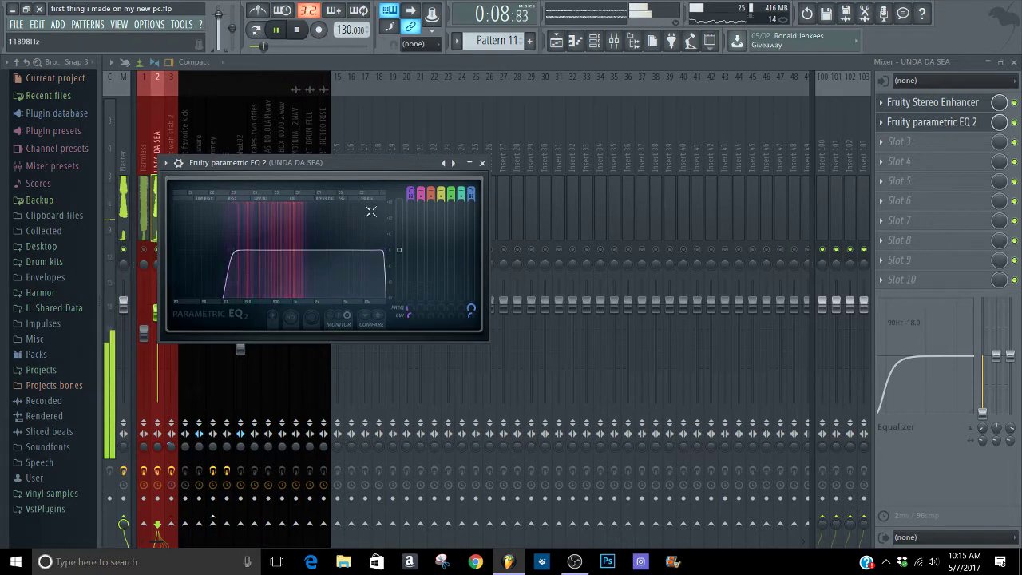
- Close the EQ and turn the stereo separation in UNDA DA SEA's Fruity Stereo Enhancer toward the minus side
left_click(481, 163)
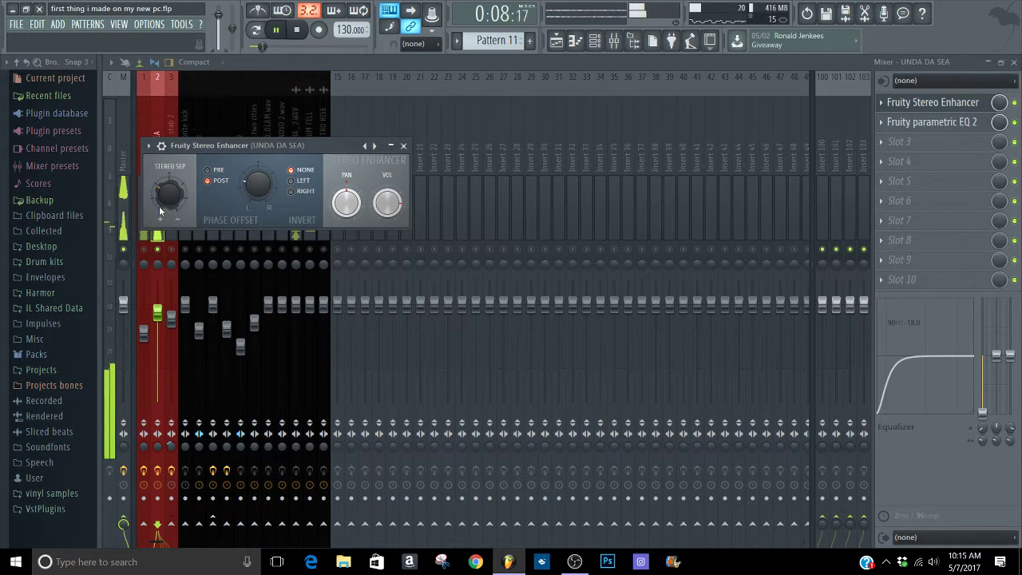
left_click_drag(159, 206, 159, 184)
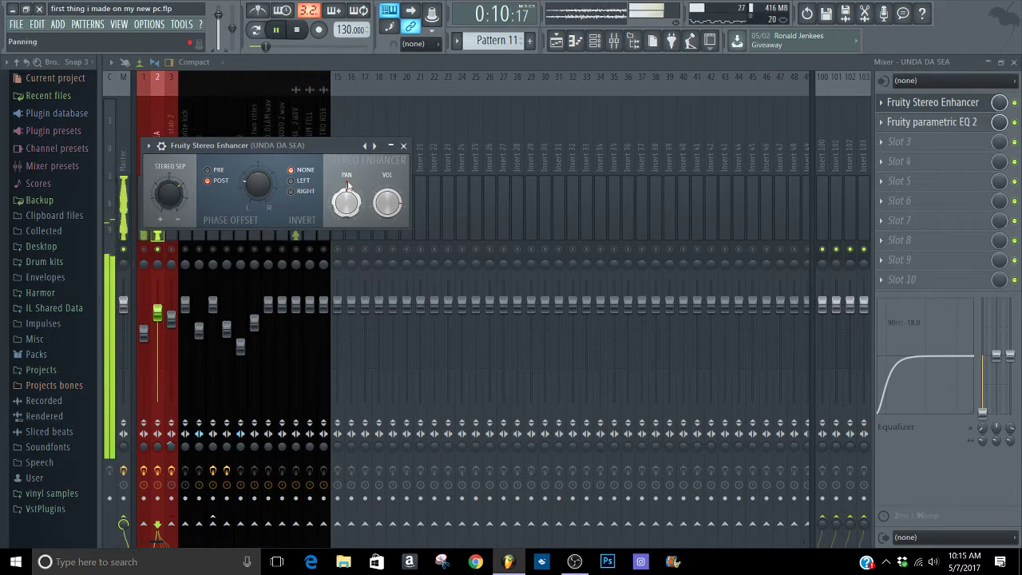
- Close the Stereo Enhancer, unsolo the tracks, and slightly lower the Harmless track's volume while checking it against the other melody tracks
left_click(404, 148)
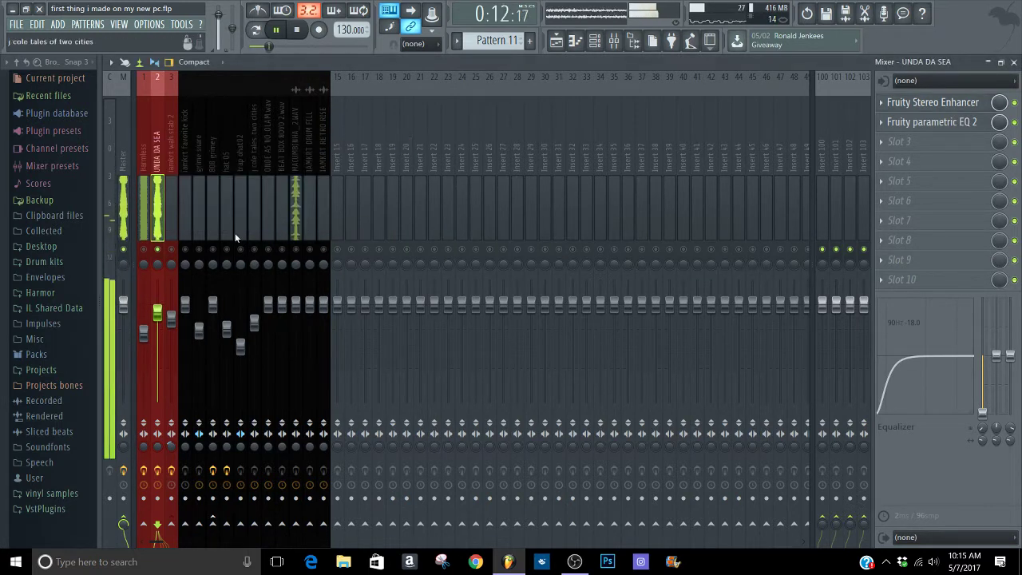
left_click(147, 220)
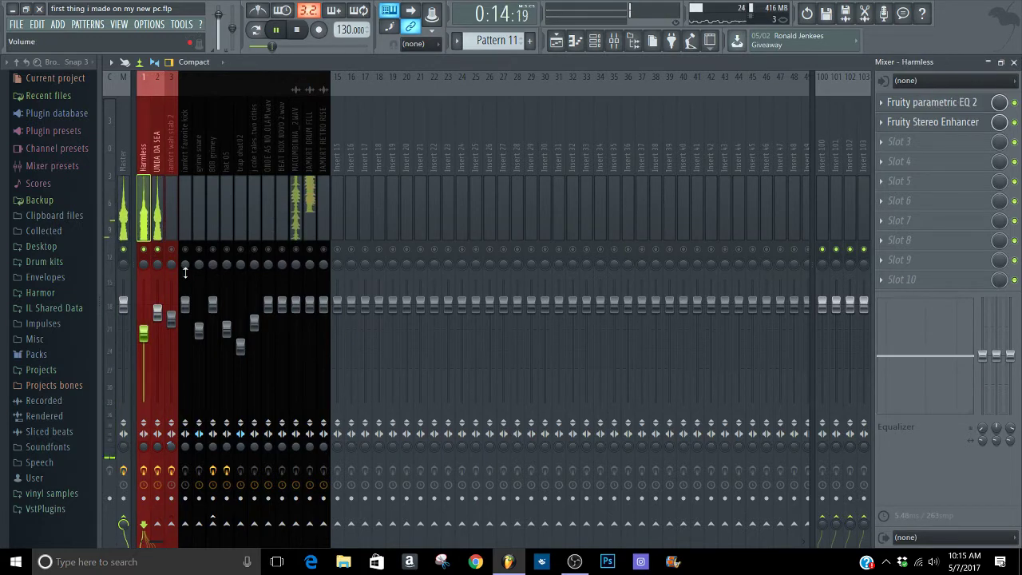
left_click(172, 209)
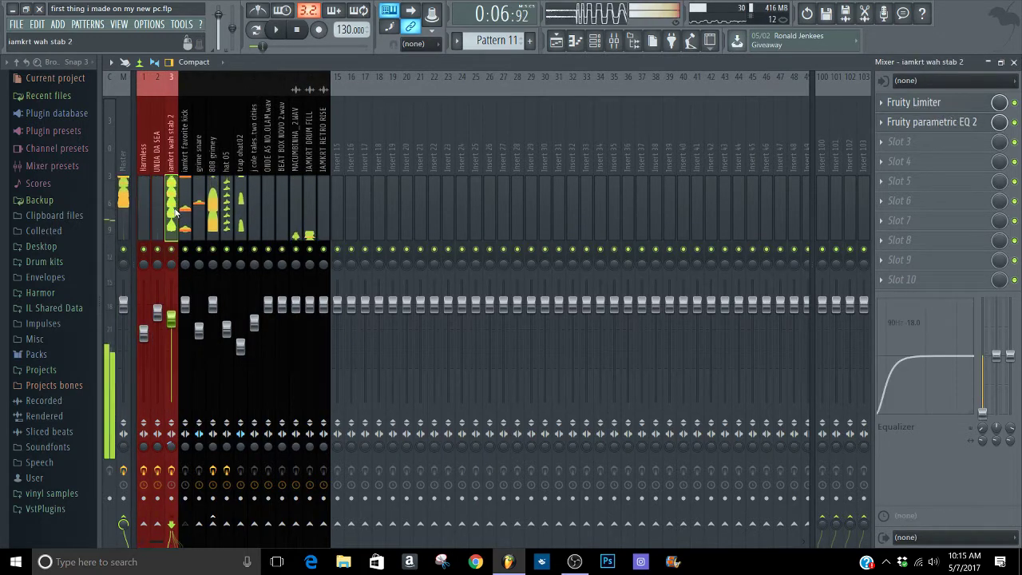
left_click(296, 195)
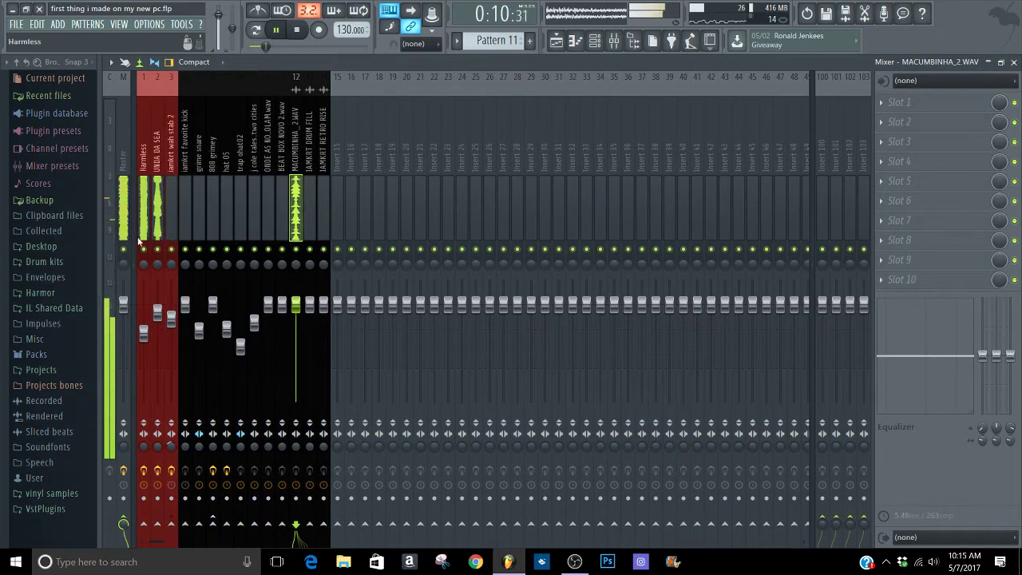
key("space")
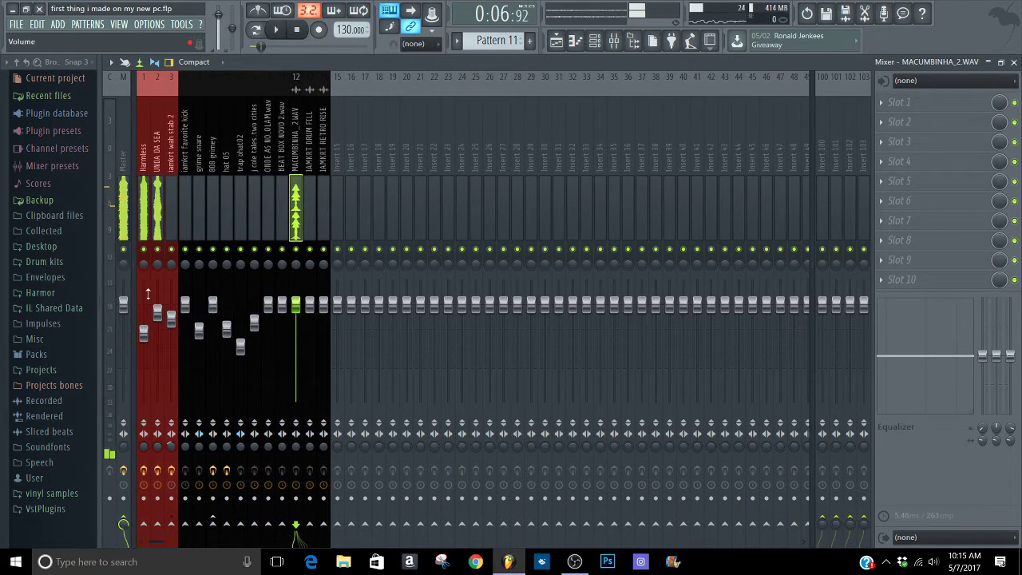
left_click_drag(148, 318, 148, 351)
key("space")
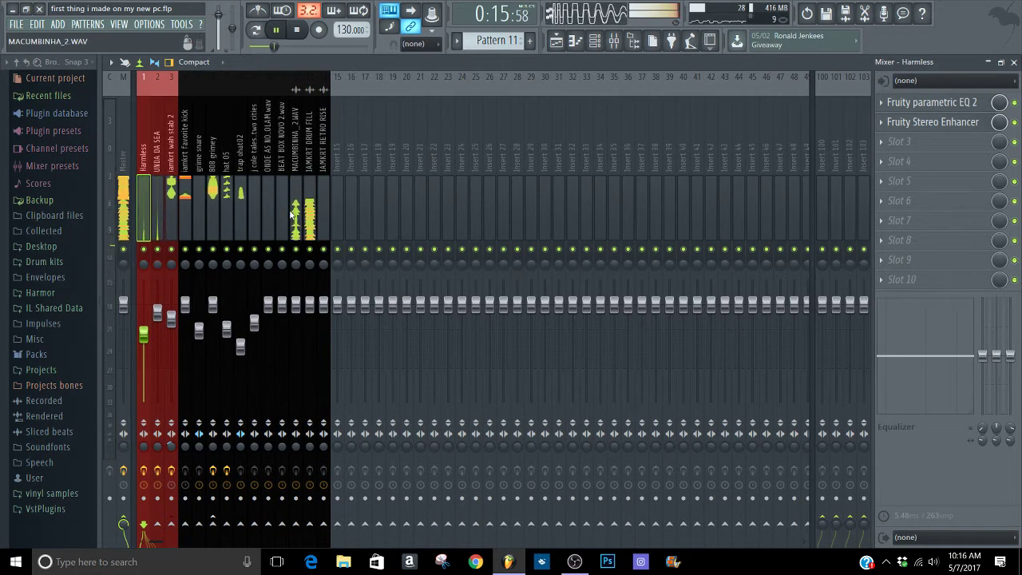
- Solo iamkrt wah stab 2 to hear it with its stereo separation reset, unsolo it, and turn its stereo separation back up
left_click(186, 182)
left_click(172, 194)
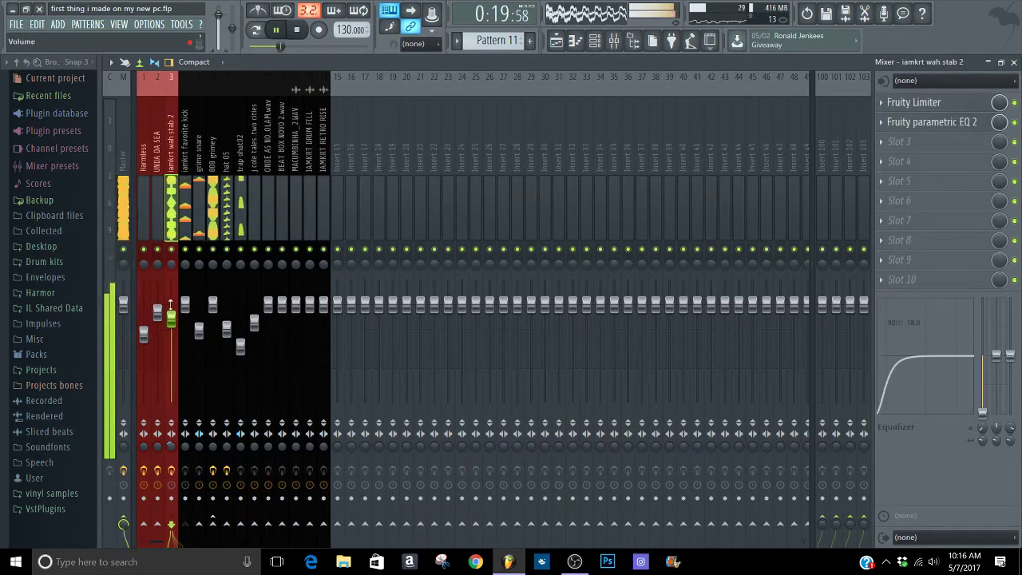
right_click(171, 250)
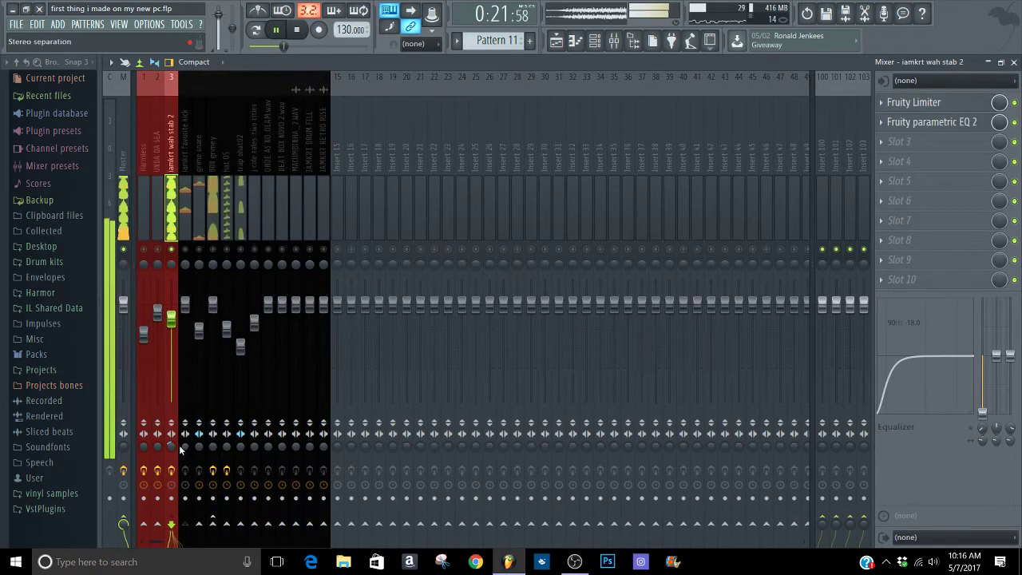
right_click(173, 444)
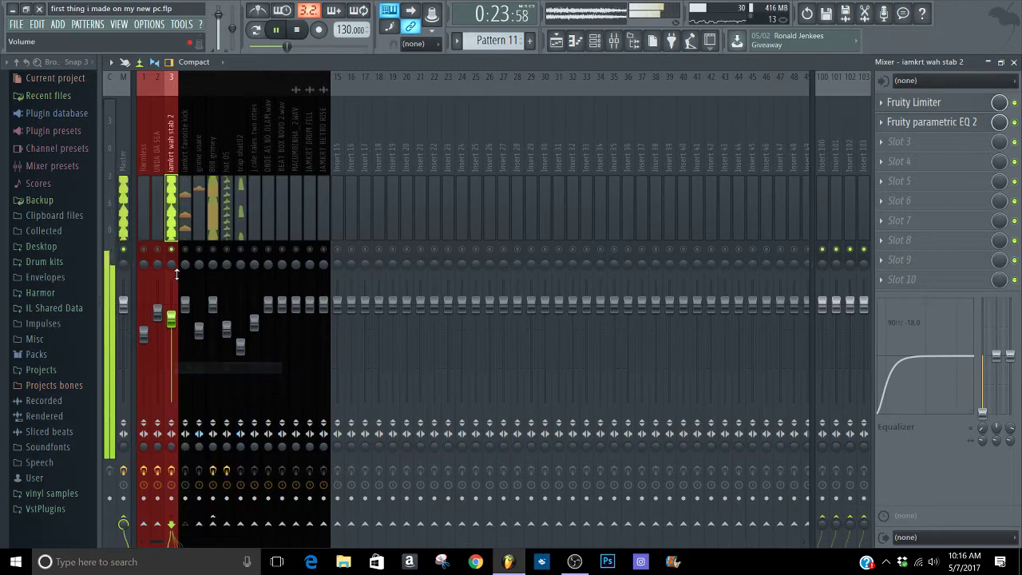
right_click(172, 251)
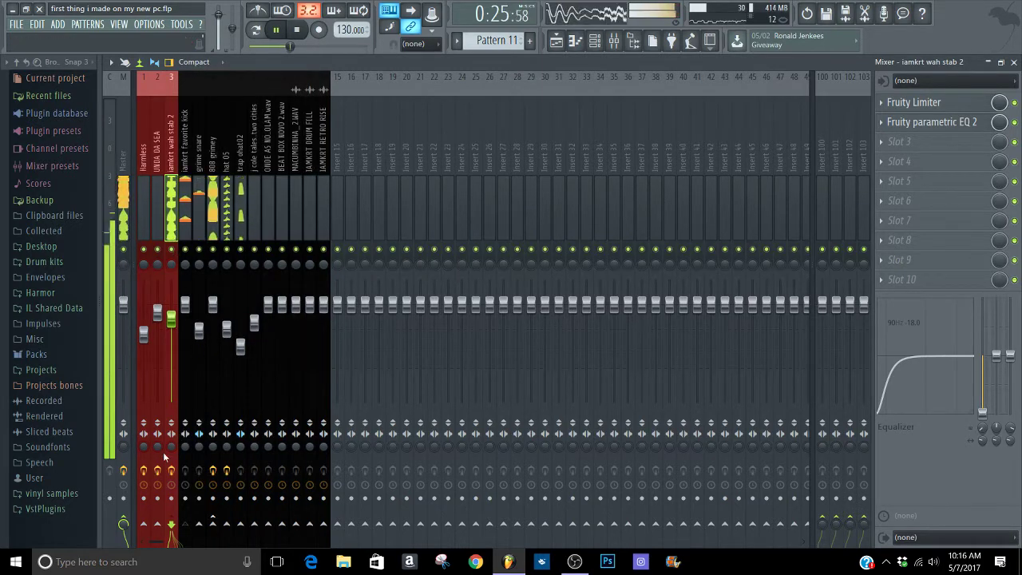
left_click_drag(169, 445, 169, 429)
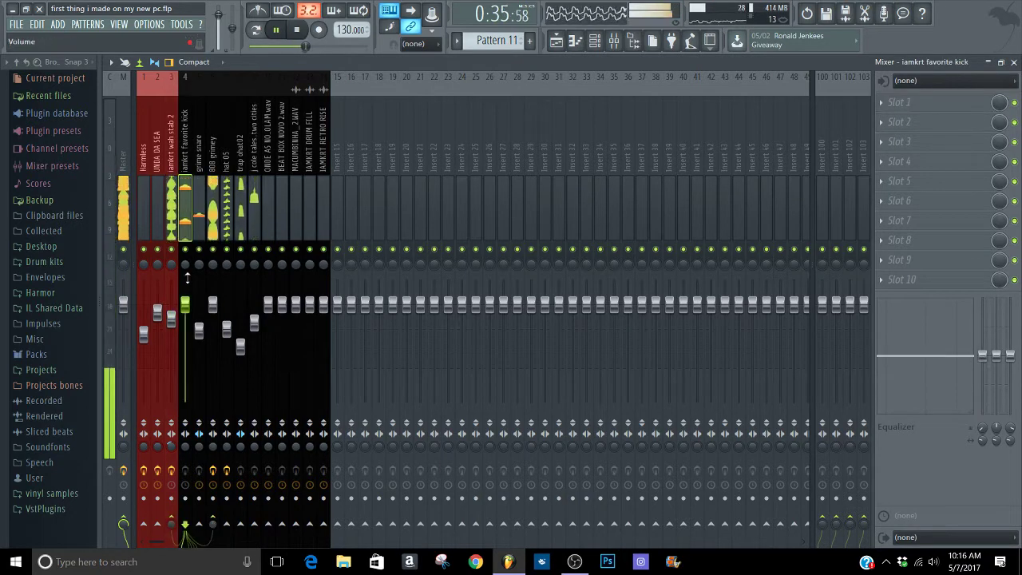
- Move the 808 grimey mixer track one position left so it sits directly beside iamkrt favorite kick
left_click(213, 204)
left_click(171, 208)
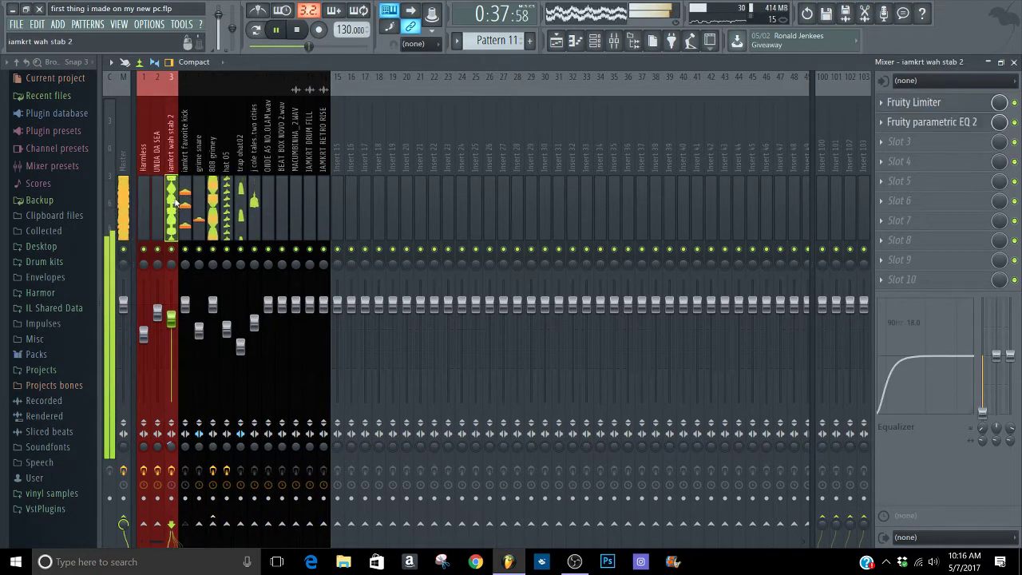
left_click(213, 206)
key("alt+Left")
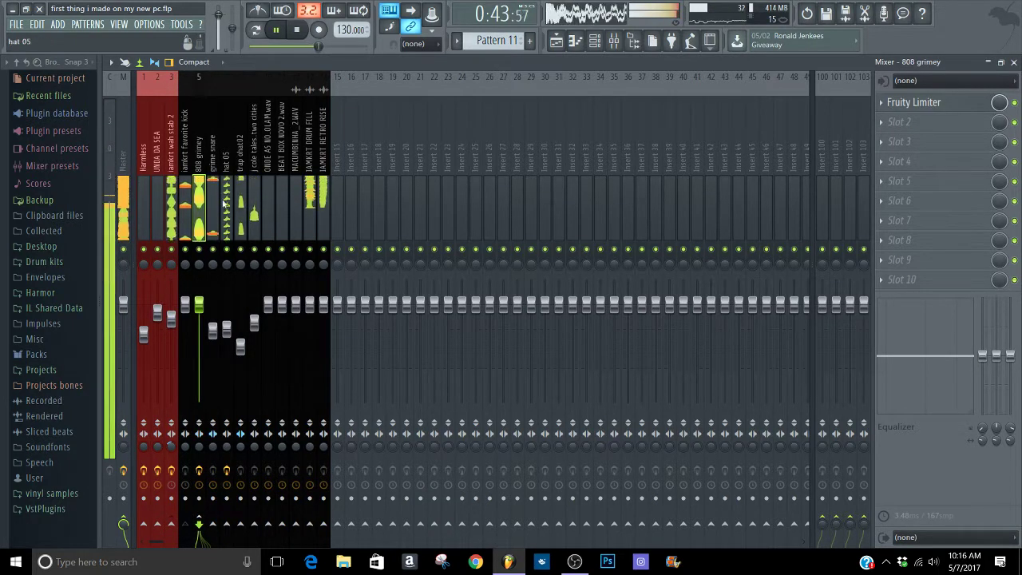
- Find the ONDE AS NOVINHAS REBOLAM.wav channel in the channel rack and solo its track in the mixer
left_click(320, 210)
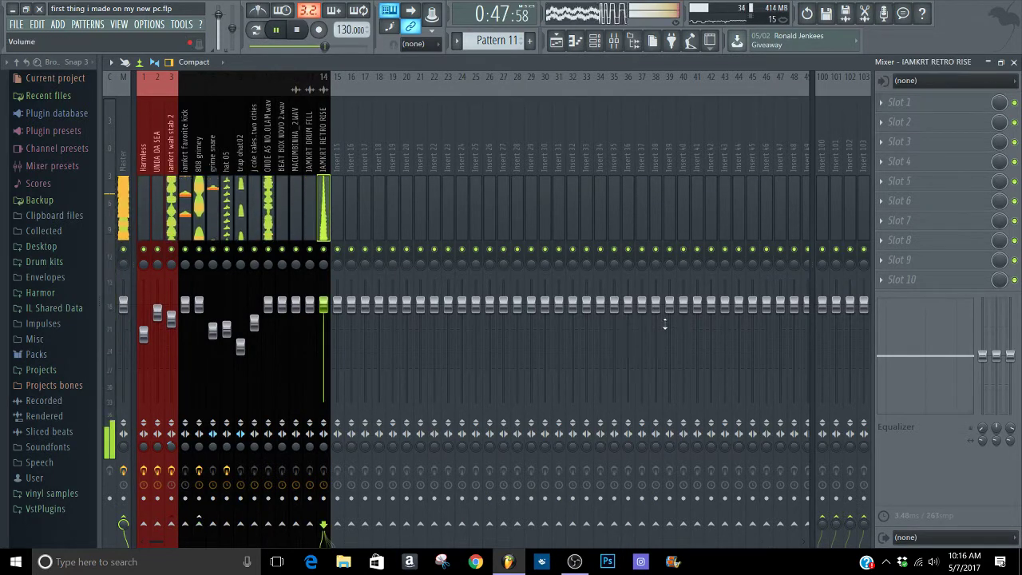
left_click(1014, 61)
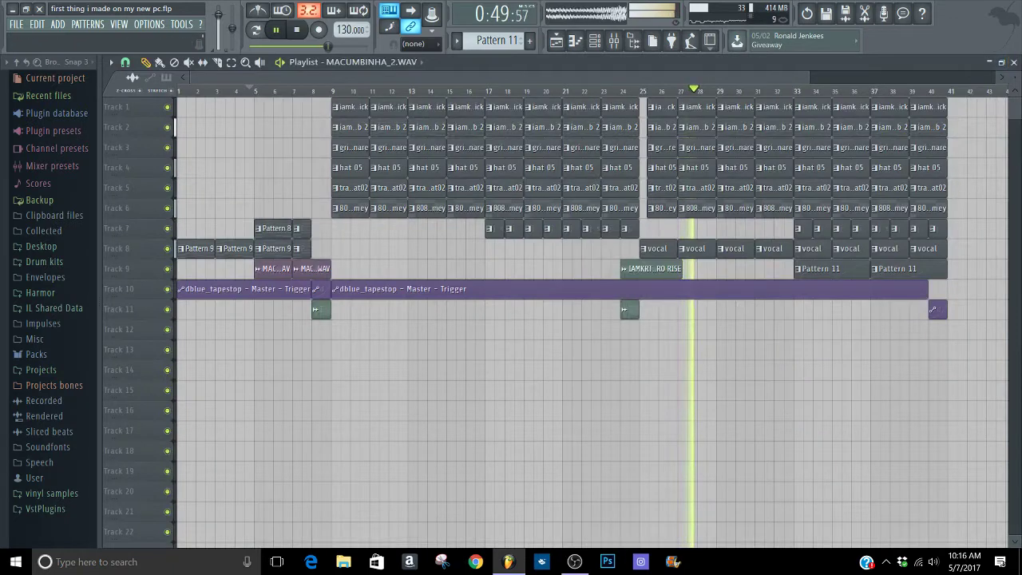
key("F6")
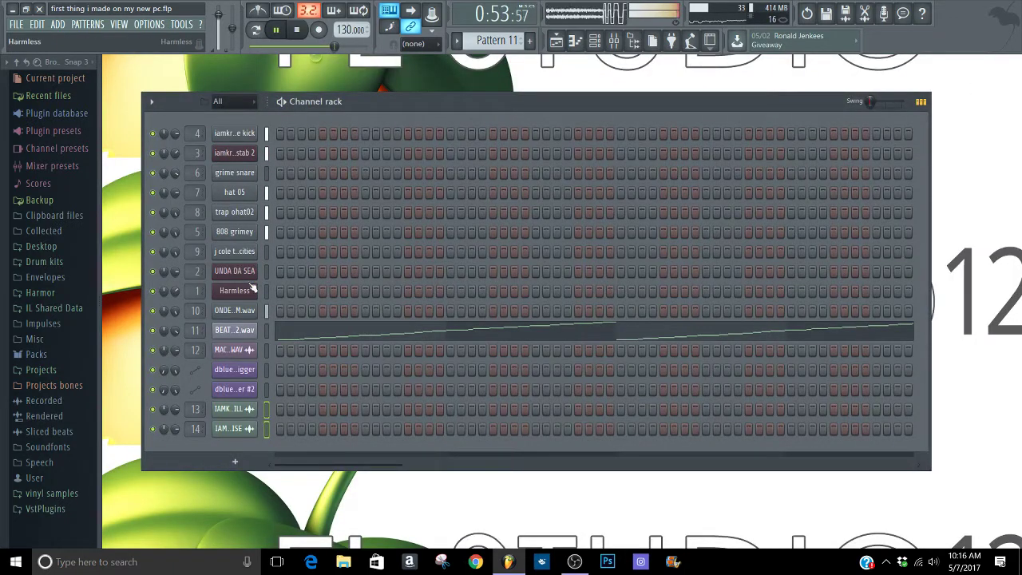
left_click(240, 311)
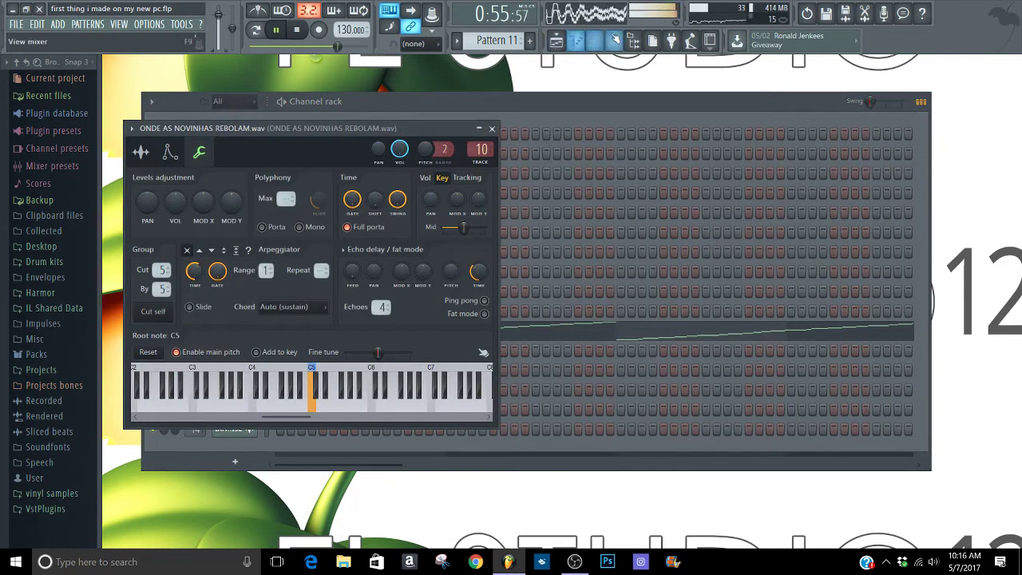
left_click(614, 40)
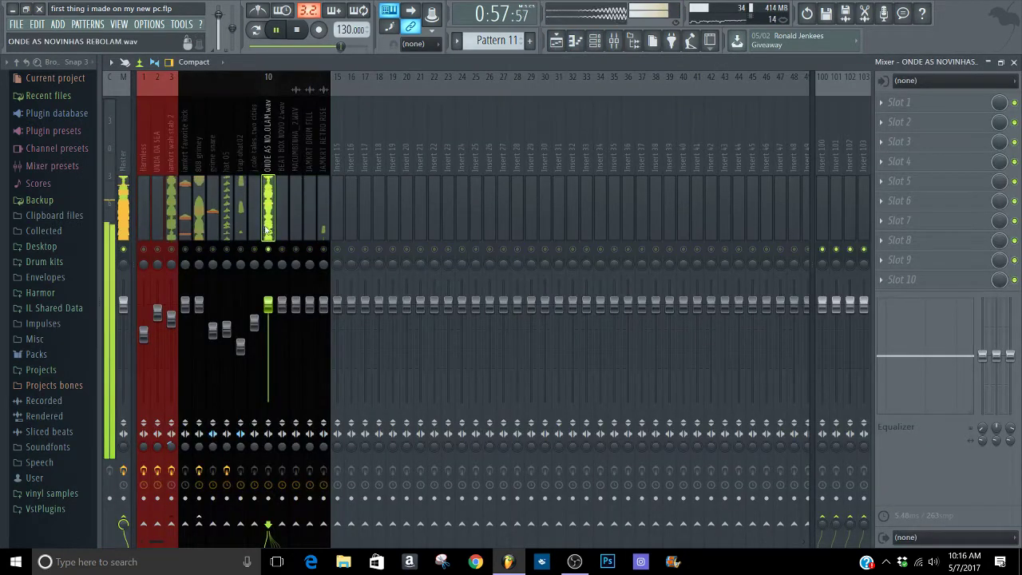
- Add Fruity Fast Dist to slot 1 at about 66% mix and Fruity WaveShaper to slot 2 with a curve point near 0.21, 0.99
left_click(899, 102)
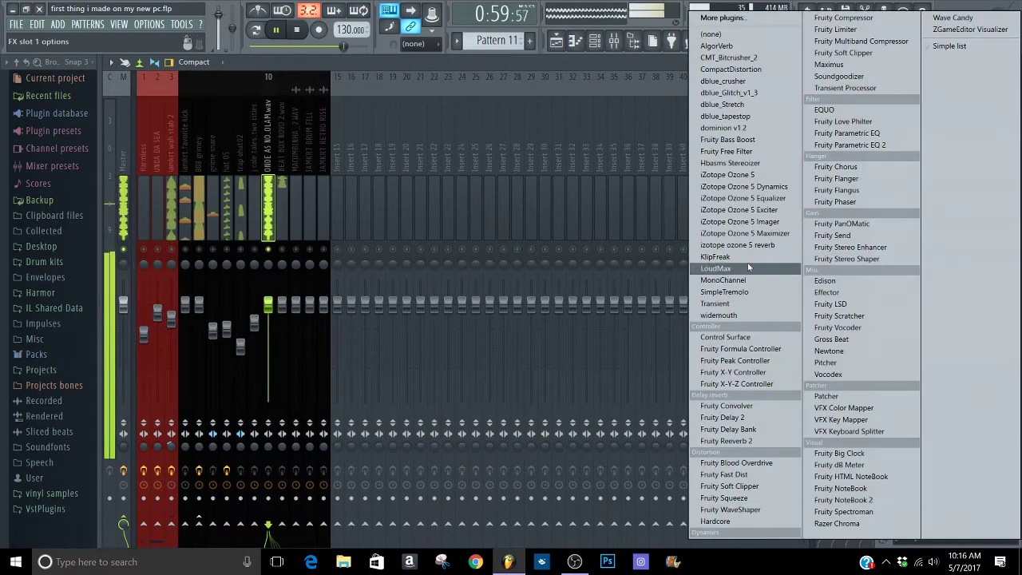
left_click(718, 475)
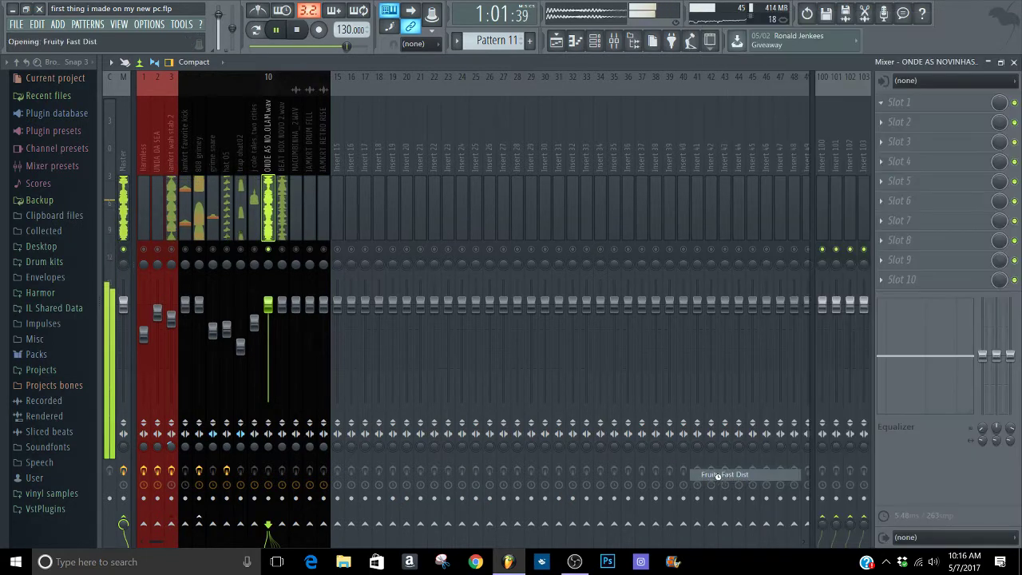
left_click_drag(1000, 102, 999, 104)
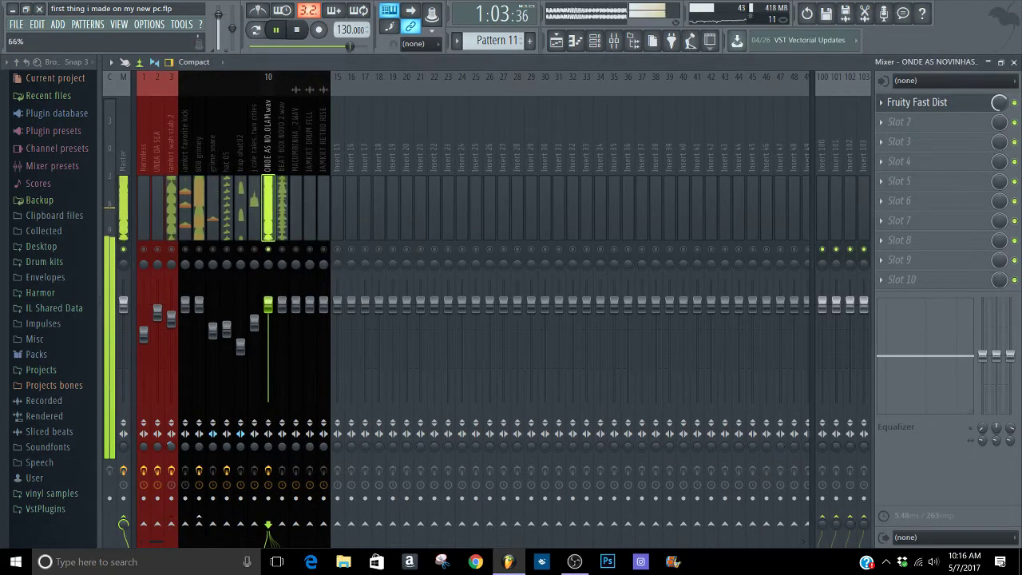
left_click(906, 128)
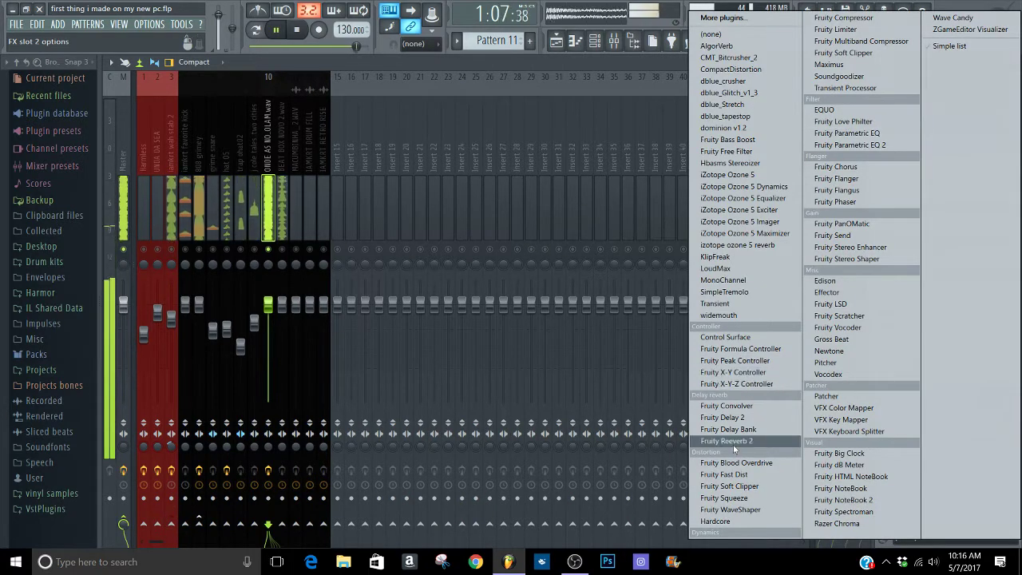
left_click(727, 509)
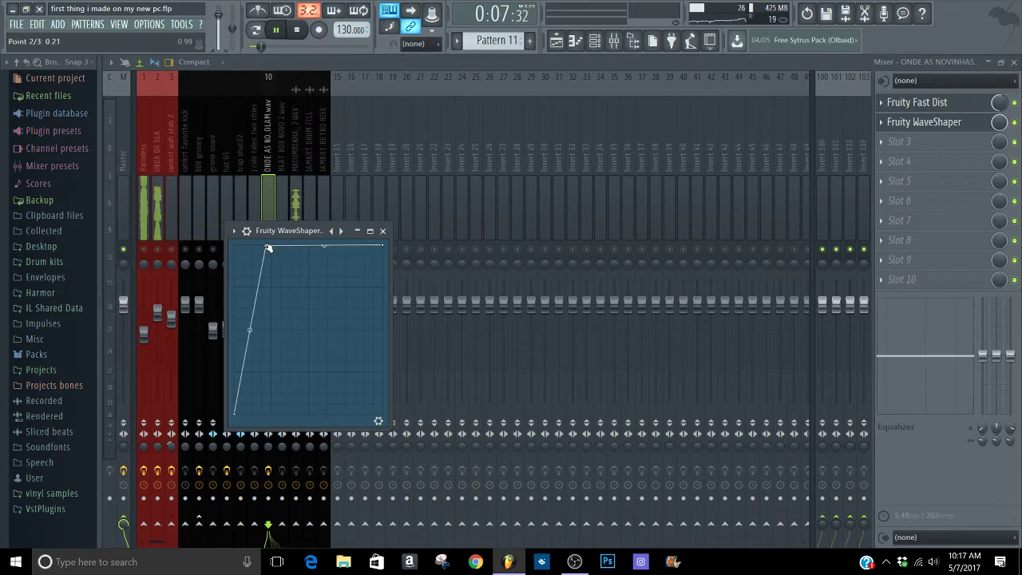
- Play the song from bar 25, raise the tension of the WaveShaper curve's first segment, and show the plugin's hidden controls
left_click(561, 46)
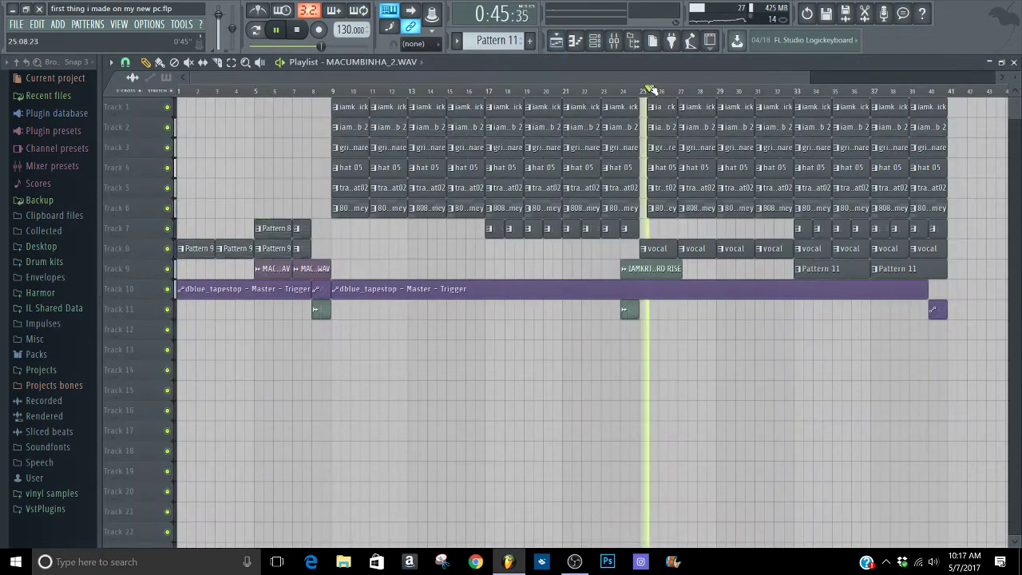
left_click(613, 43)
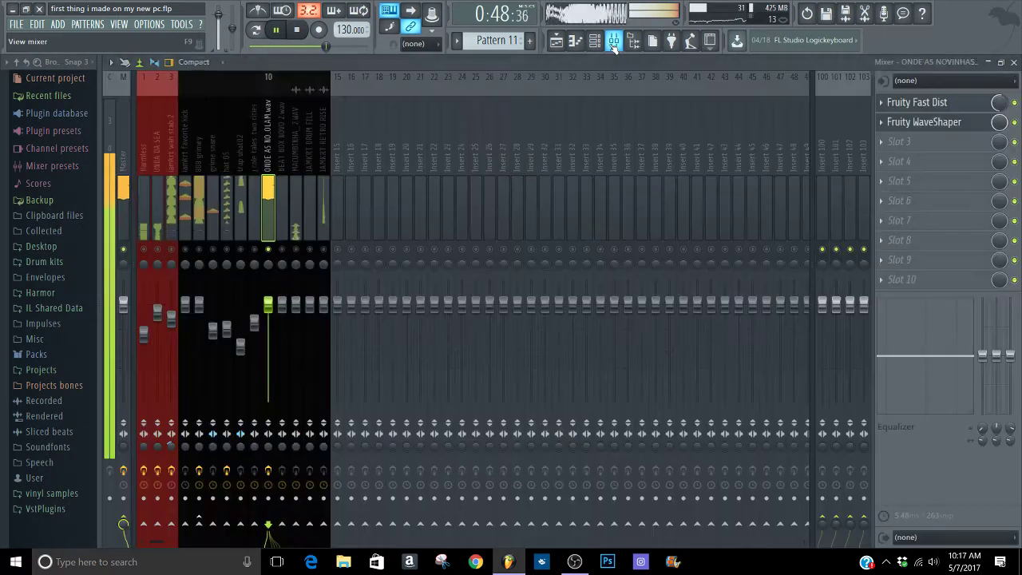
left_click(945, 120)
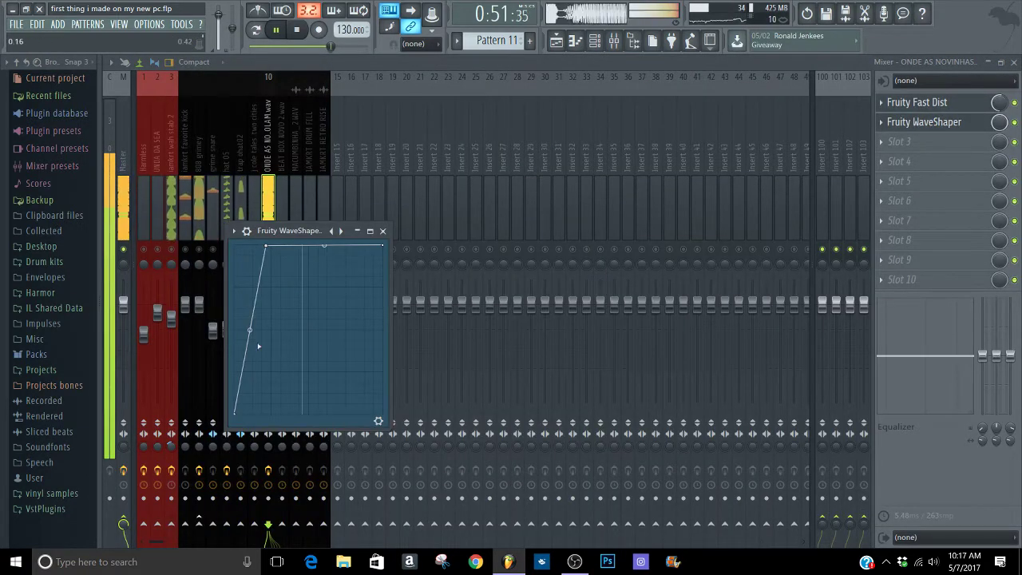
mouse_move(249, 328)
left_mouse_down()
mouse_move(249, 247)
mouse_move(249, 314)
left_mouse_up()
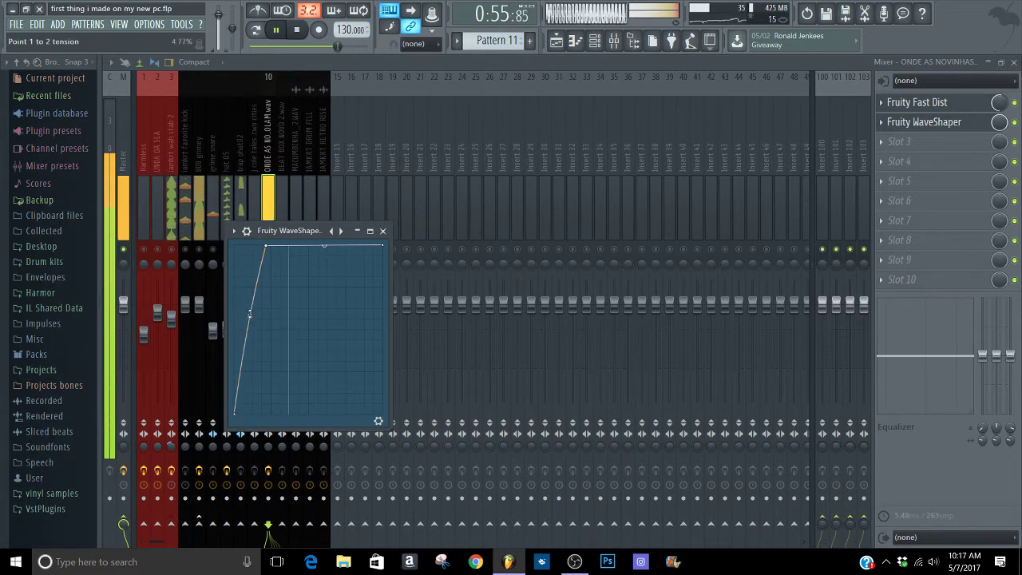
left_click(378, 421)
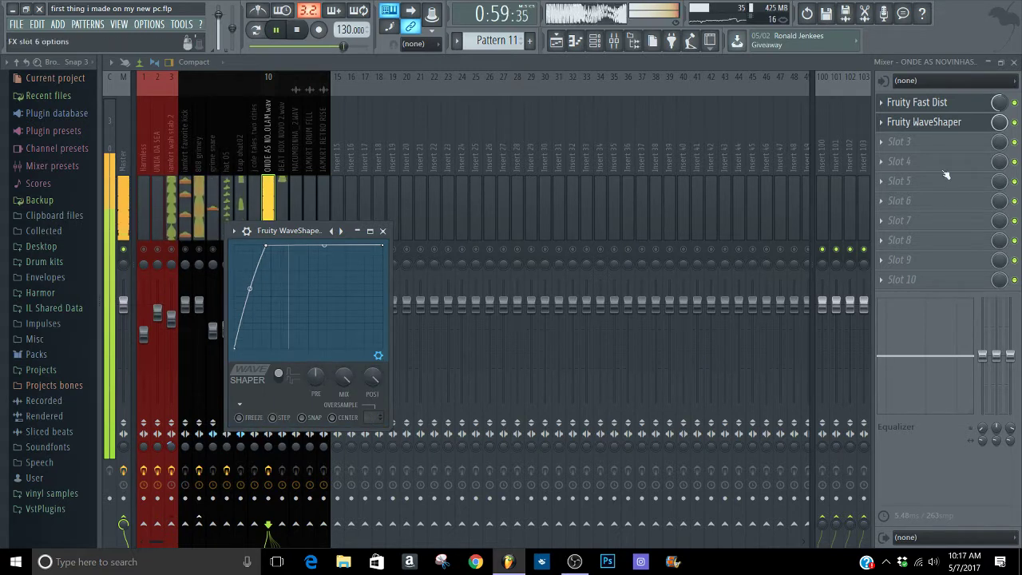
- Compare the vocal with Fruity WaveShaper bypassed and enabled, and lower the WaveShaper's pre and post levels
left_click(1016, 123)
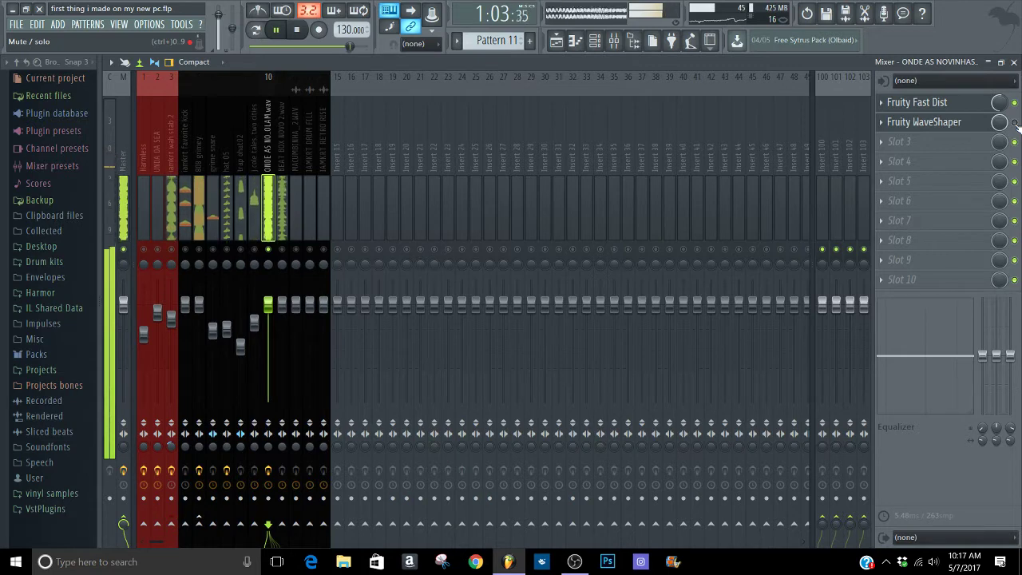
left_click(952, 130)
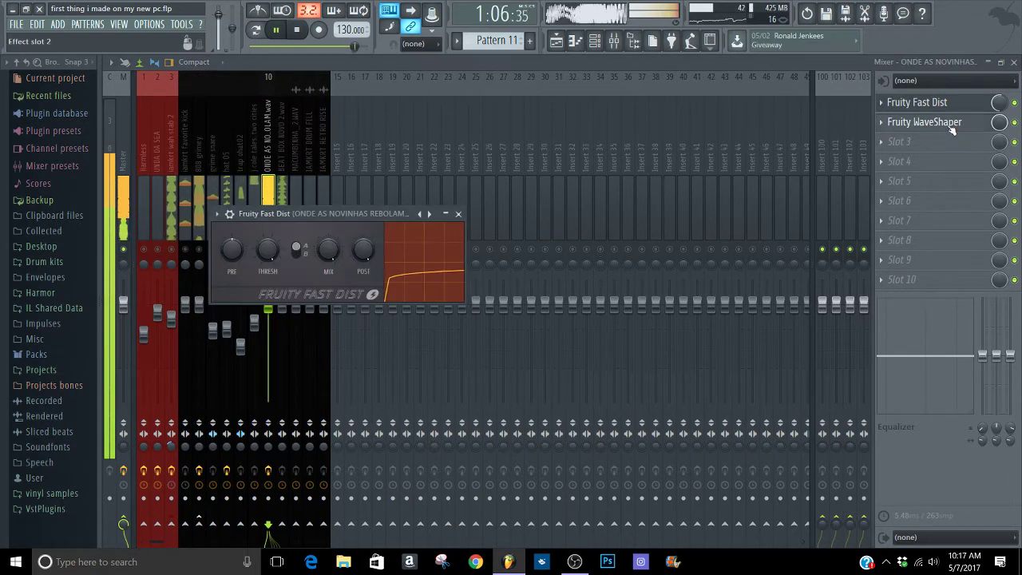
left_click(908, 128)
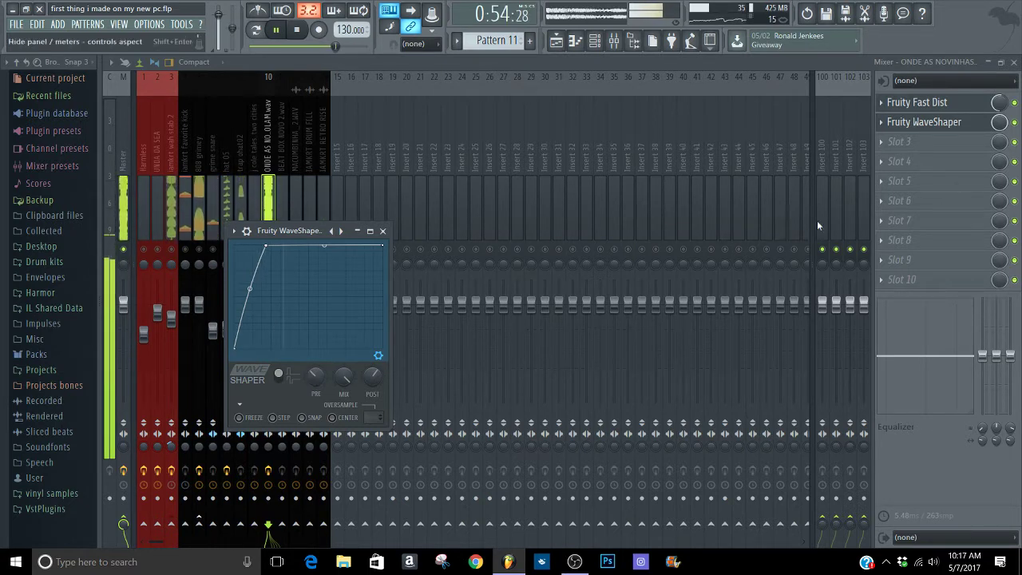
left_click(1015, 123)
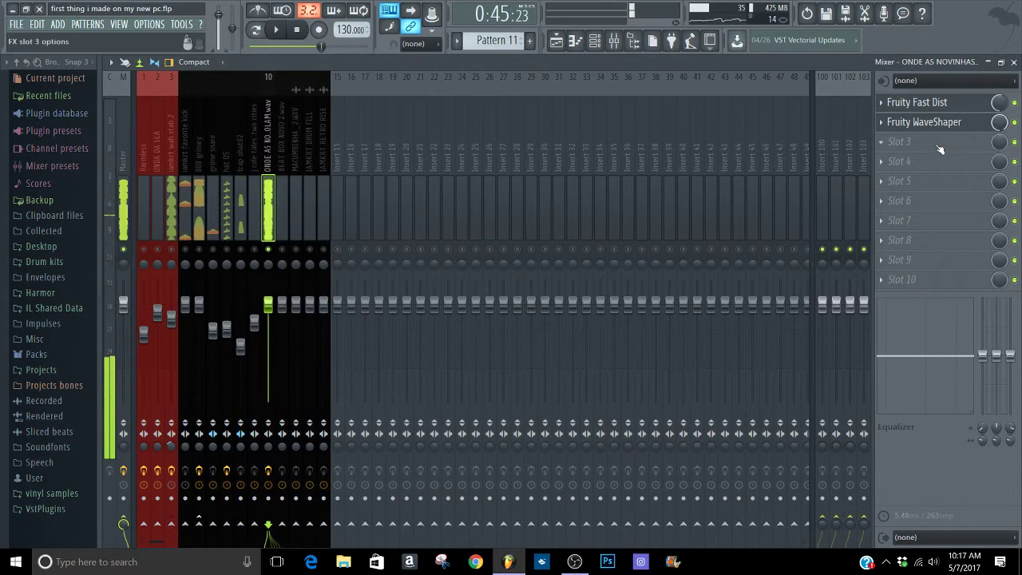
- Add Fruity Reeverb 2 to slot 3 of the ONDE AS NOVINHAS REBOLAM.wav track and load the Drum Room preset
left_click(927, 146)
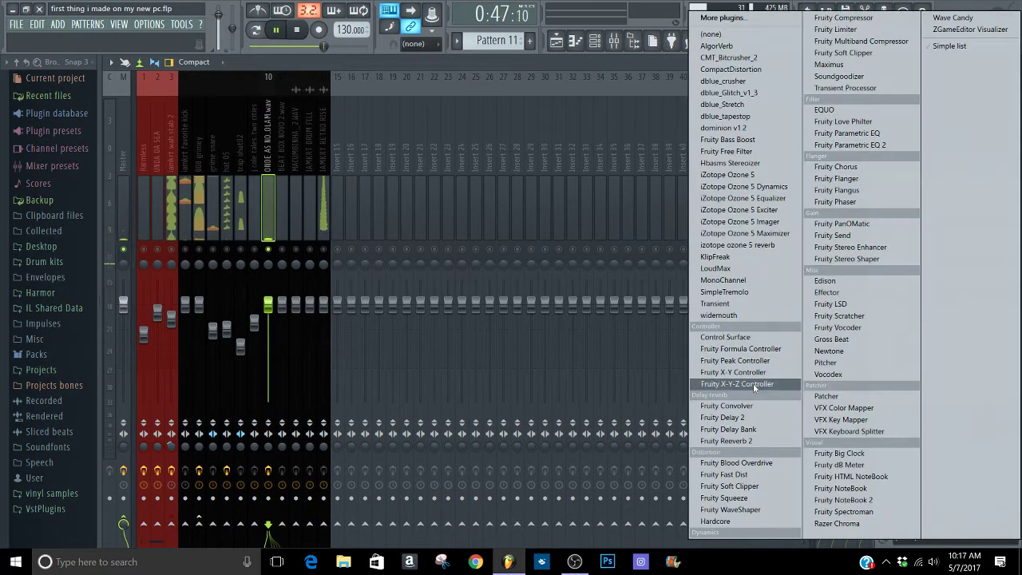
left_click(747, 439)
left_click(115, 111)
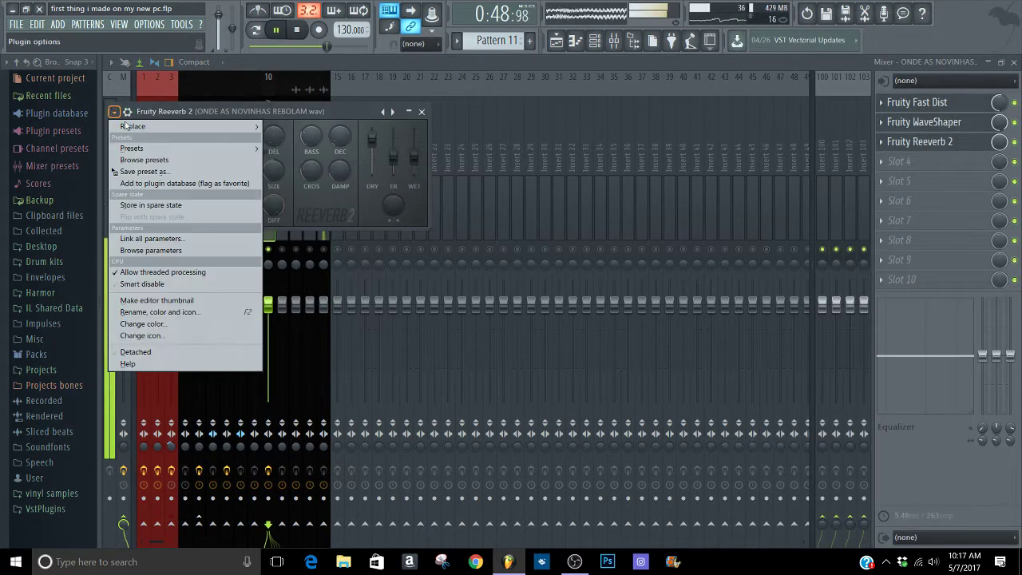
mouse_move(133, 148)
left_click(296, 171)
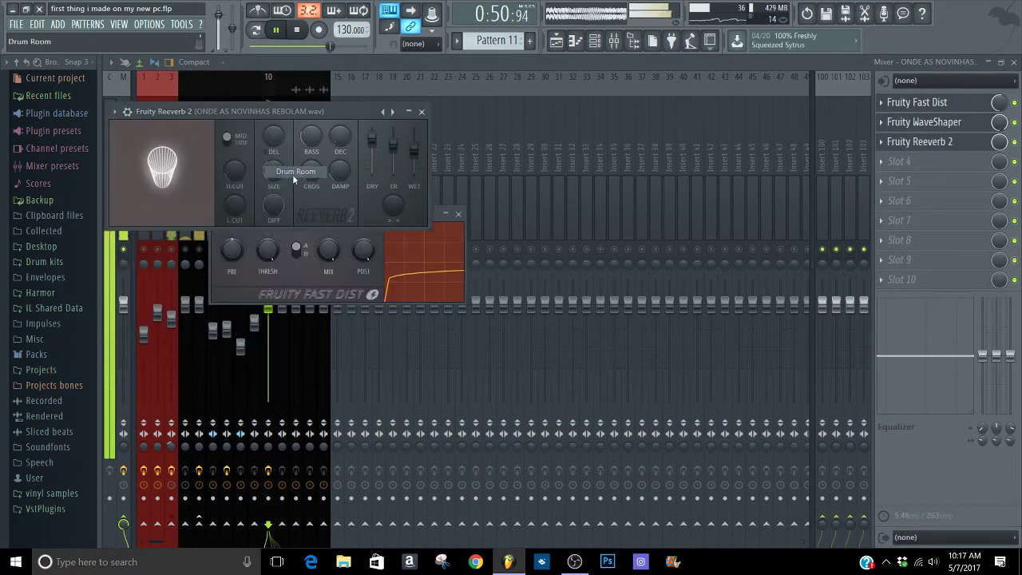
- Load a different Fruity Reeverb 2 preset on the vocal track and adjust the Fruity Fast Dist slot's mix level
left_click(114, 111)
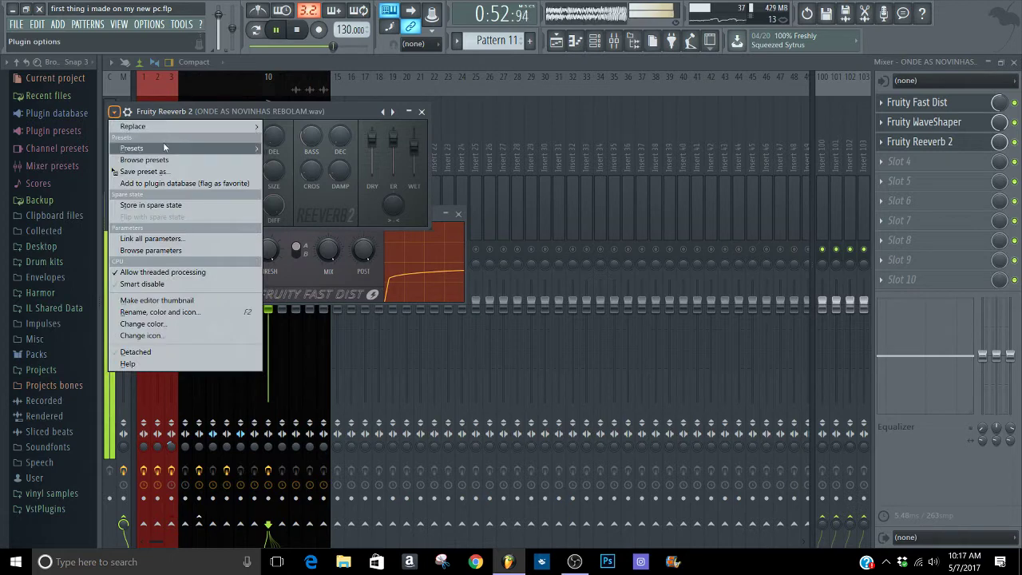
mouse_move(133, 148)
left_click(296, 195)
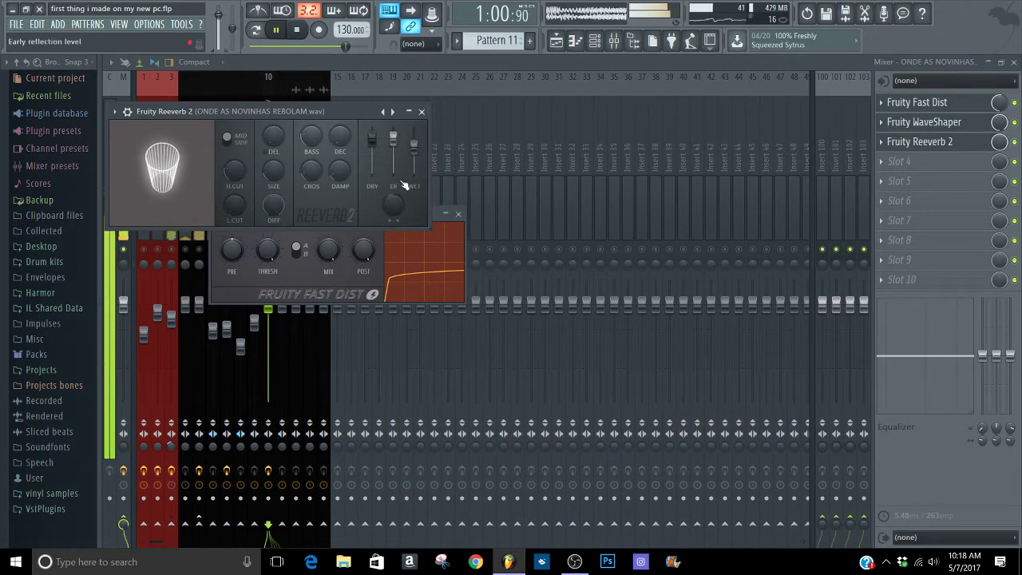
left_click(422, 112)
left_click(458, 214)
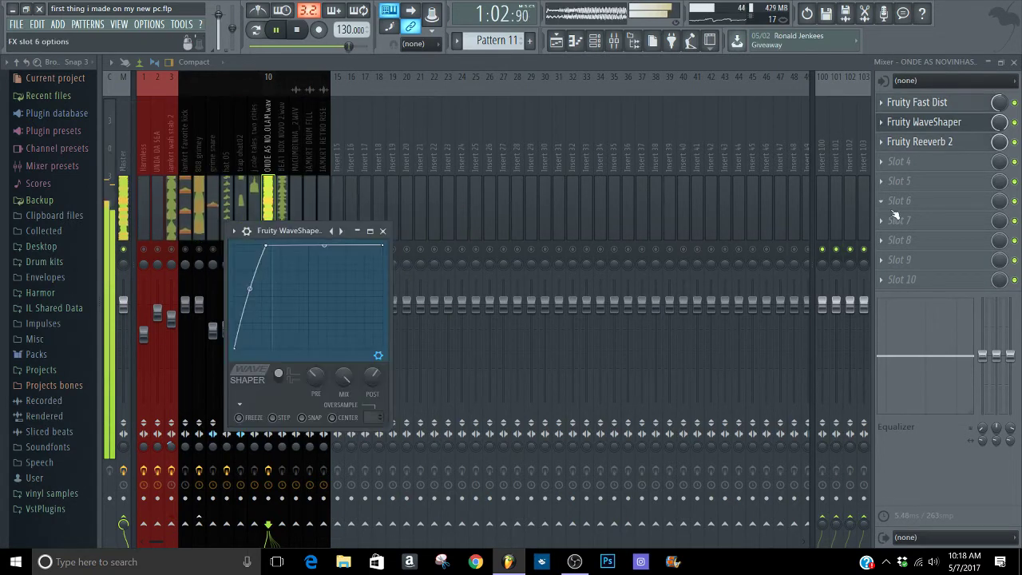
left_click(1002, 106)
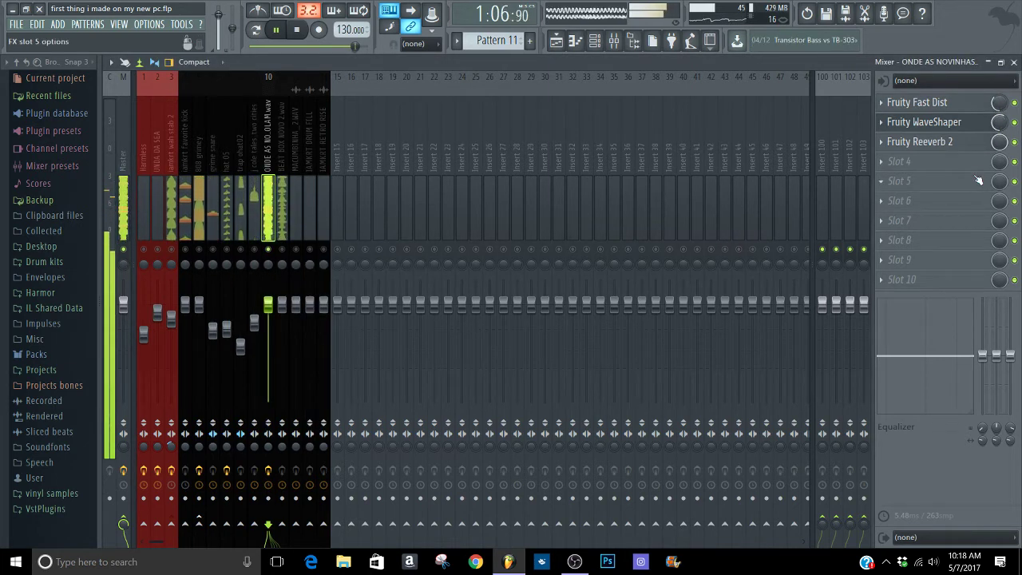
- Add Fruity Parametric EQ 2 to slot 4, cut the lows with band 1, and slightly boost the upper mids
left_click(929, 165)
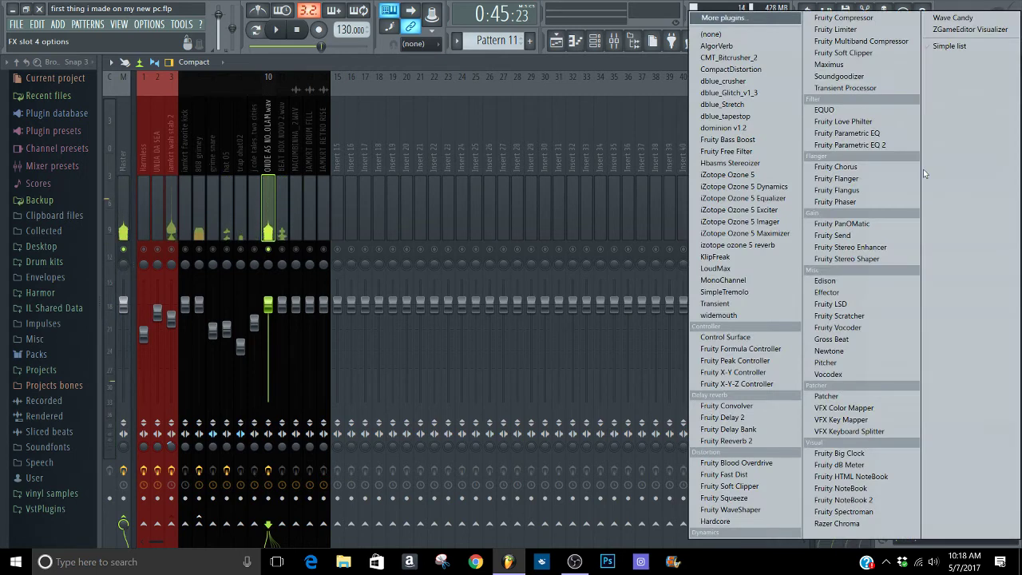
left_click(887, 145)
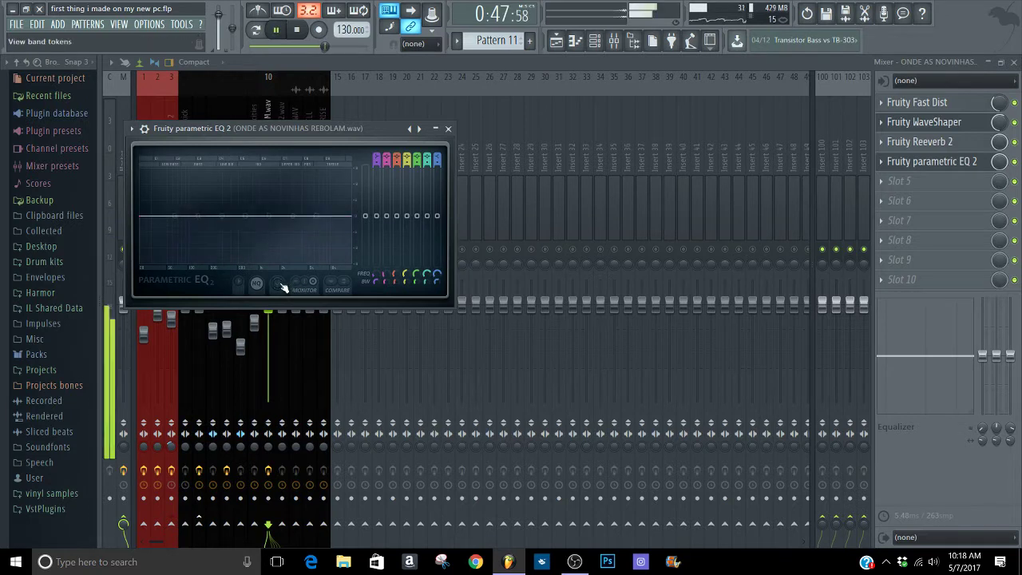
left_click(281, 285)
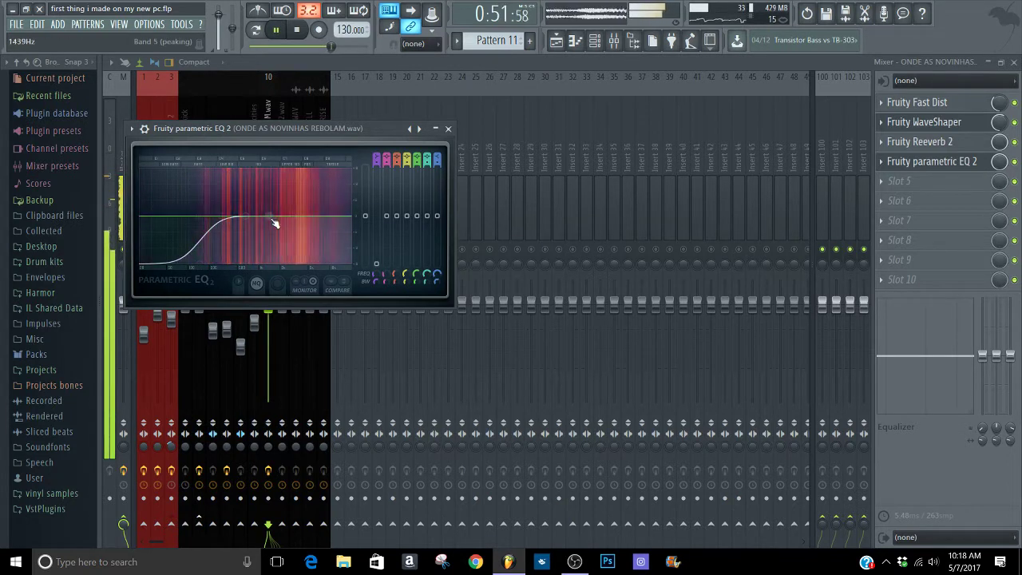
left_click_drag(273, 220, 273, 216)
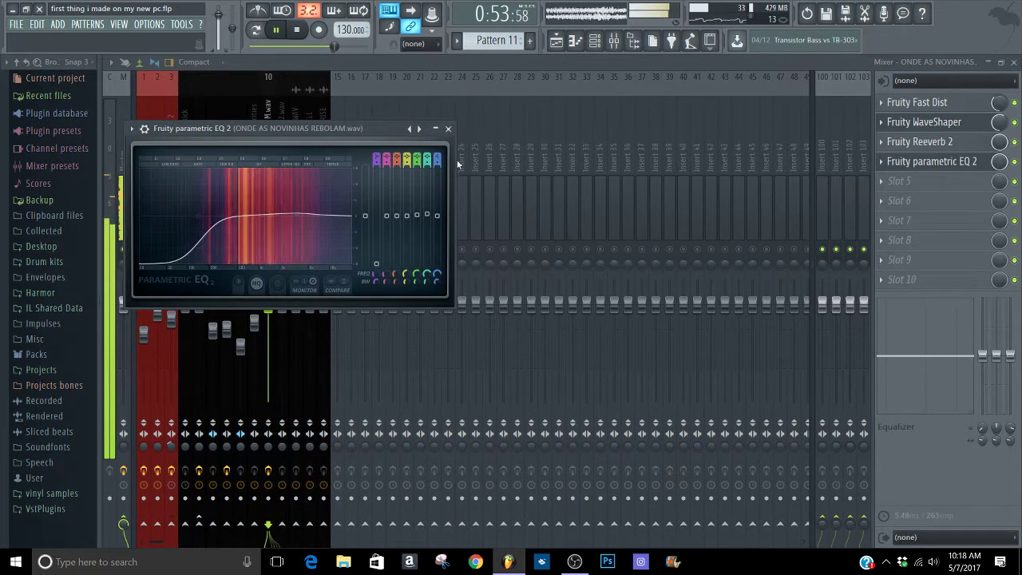
left_click(448, 128)
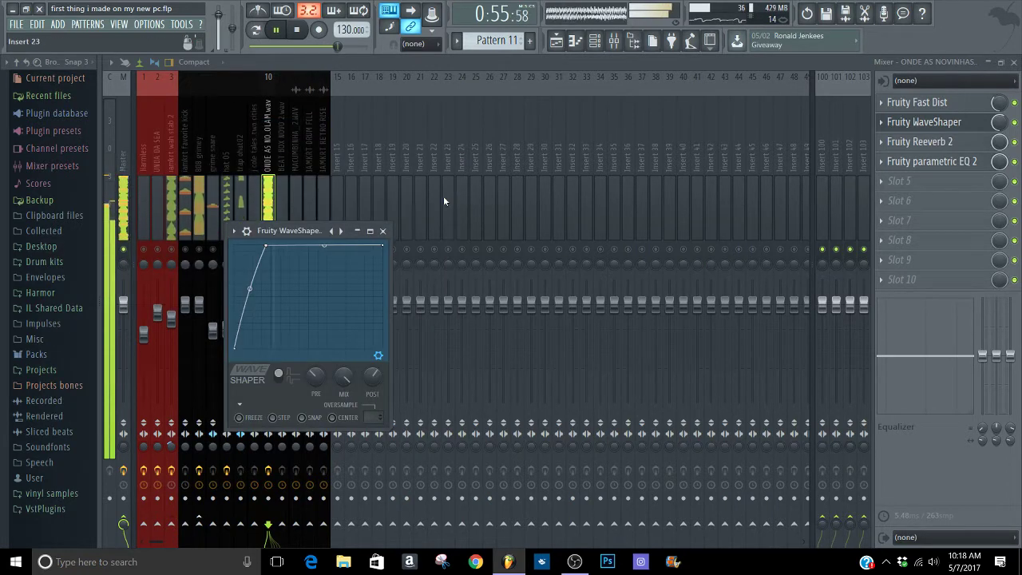
left_click(382, 232)
- Move Fruity Reeverb 2 down one slot so it comes after Fruity Parametric EQ 2
left_click(913, 206)
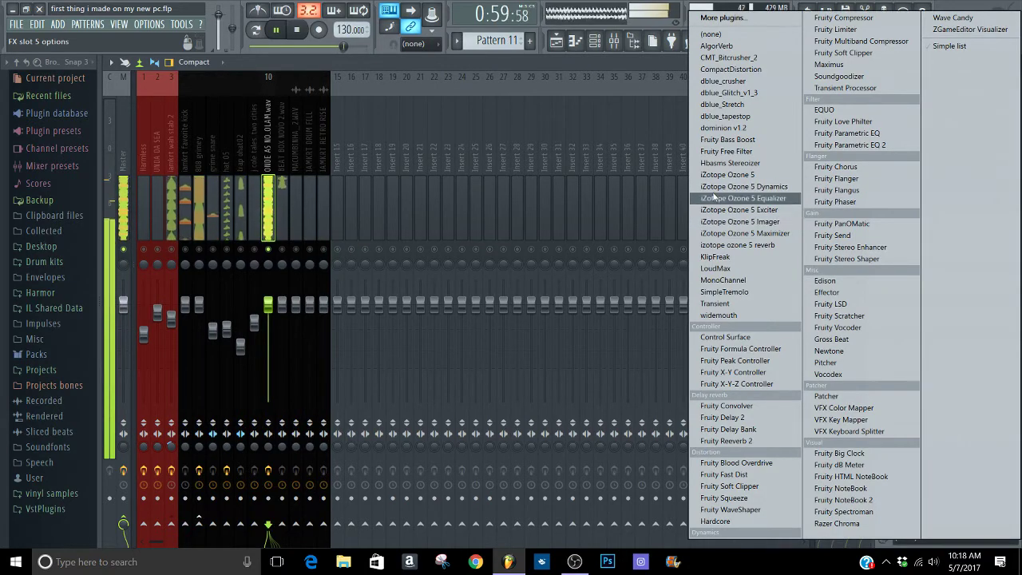
left_click(649, 68)
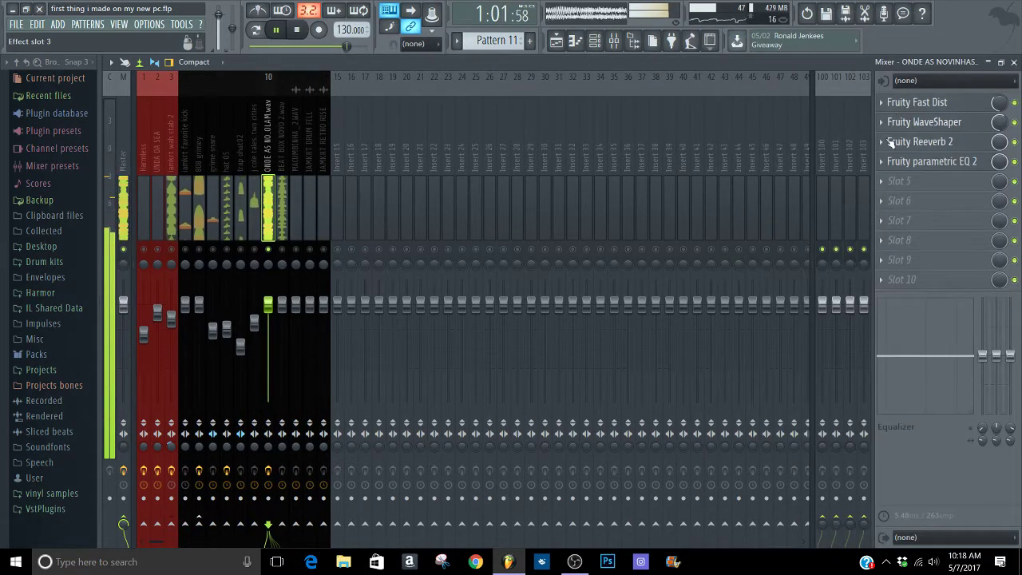
right_click(889, 141)
left_click(899, 344)
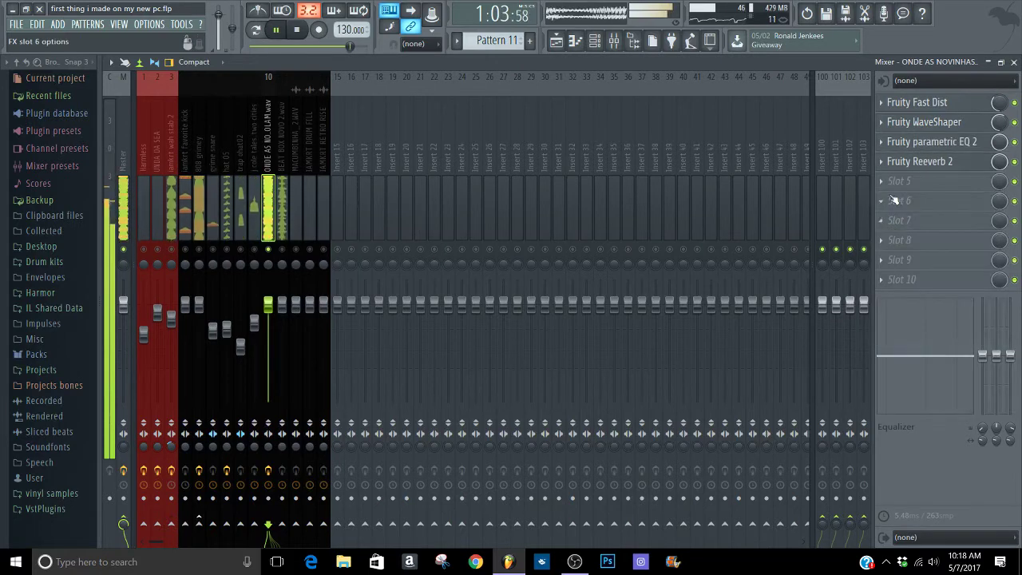
- Add iZotope Ozone 5 Imager to slot 5, widen band 2 to 37.5% and band 3 to 31.3%, and enable Stereoize
left_click(882, 185)
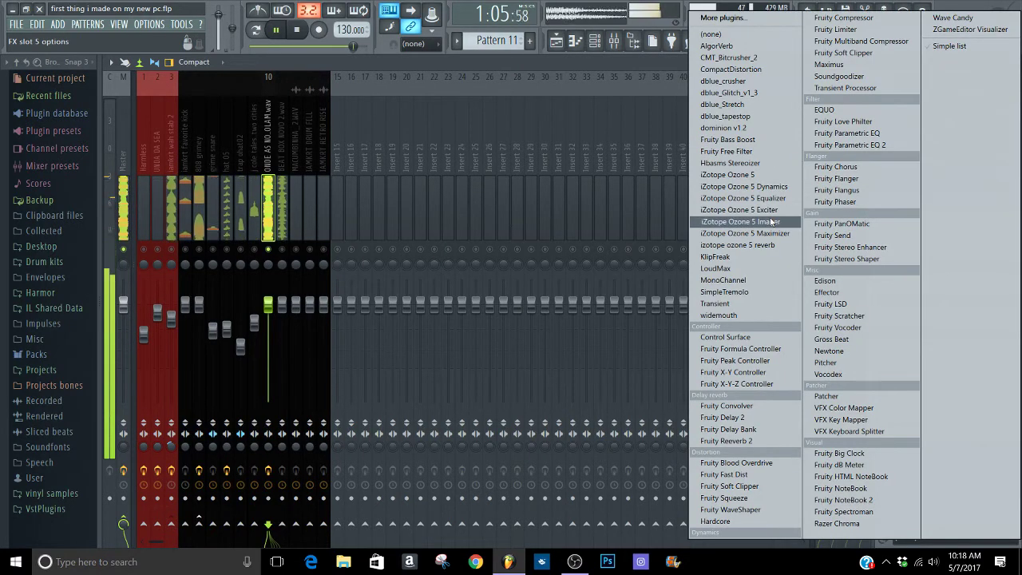
left_click(726, 221)
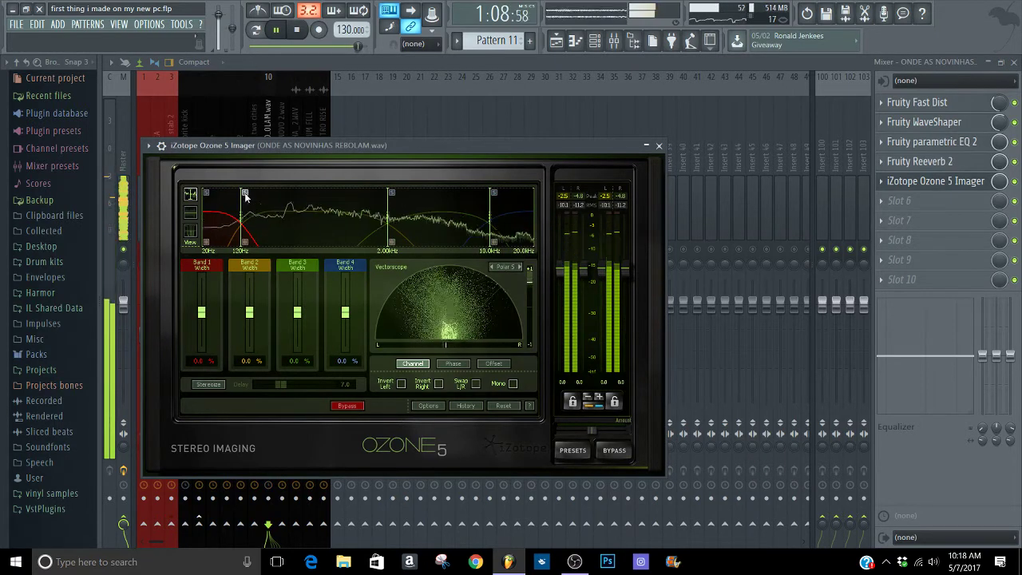
left_click_drag(249, 311, 297, 302)
left_click(209, 384)
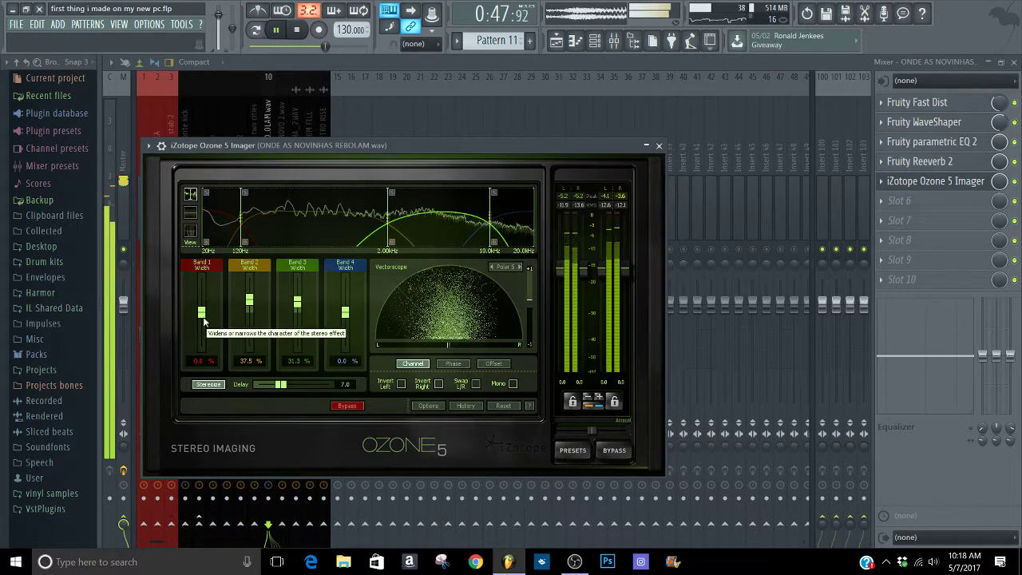
- Set the Imager's band 1 width to -100%, band 2 to 29.7%, band 4 to 9.4%, and the Stereoize delay to 11.0
left_click_drag(201, 313, 201, 350)
mouse_move(249, 302)
left_mouse_down()
mouse_move(250, 289)
mouse_move(249, 303)
left_mouse_up()
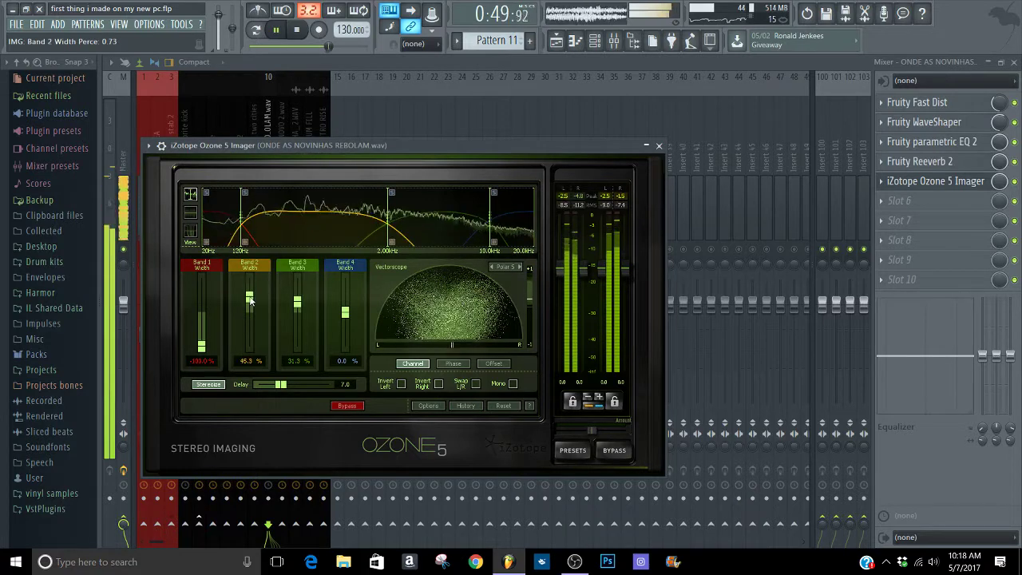
left_click_drag(345, 311, 345, 307)
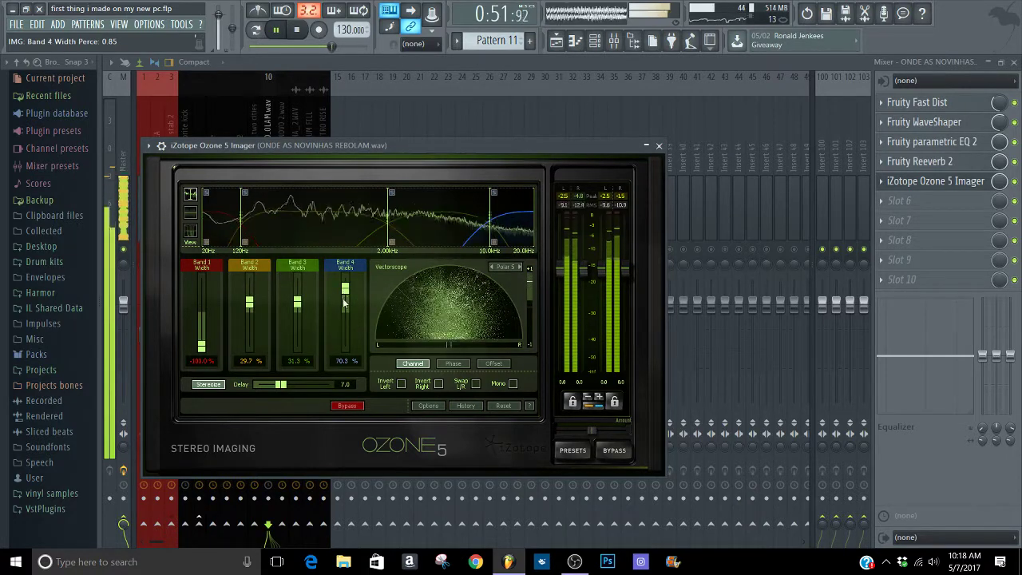
left_click_drag(281, 385, 302, 386)
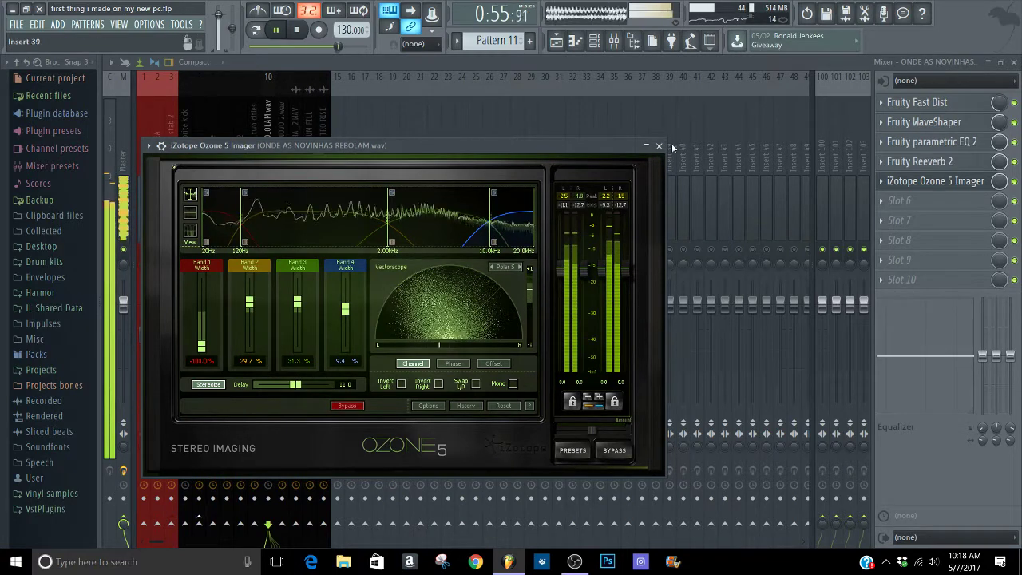
left_click(658, 146)
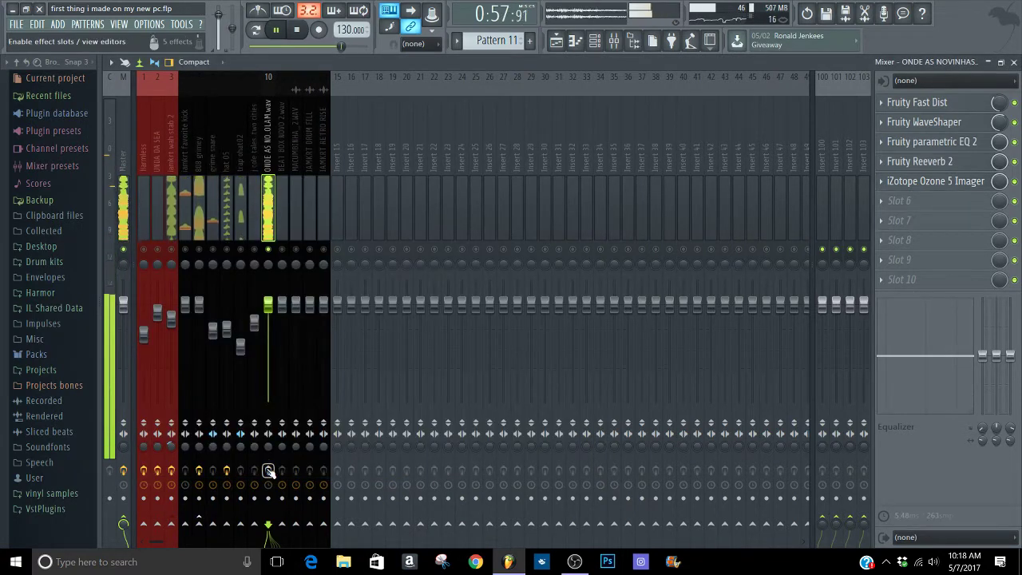
- Listen to the vocal within the full mix, stop playback, and replay the section with the vocal soloed
right_click(269, 250)
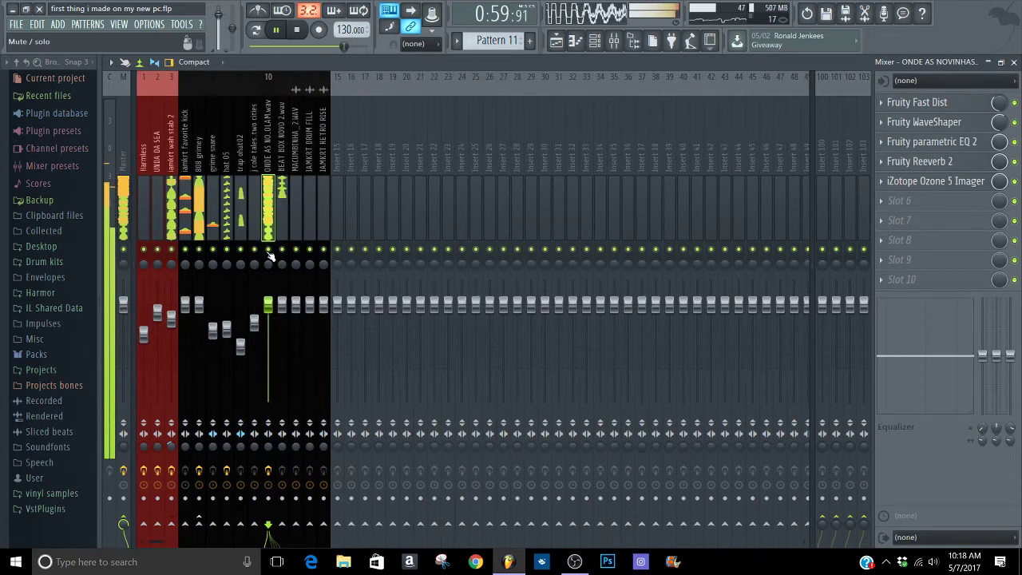
key("space")
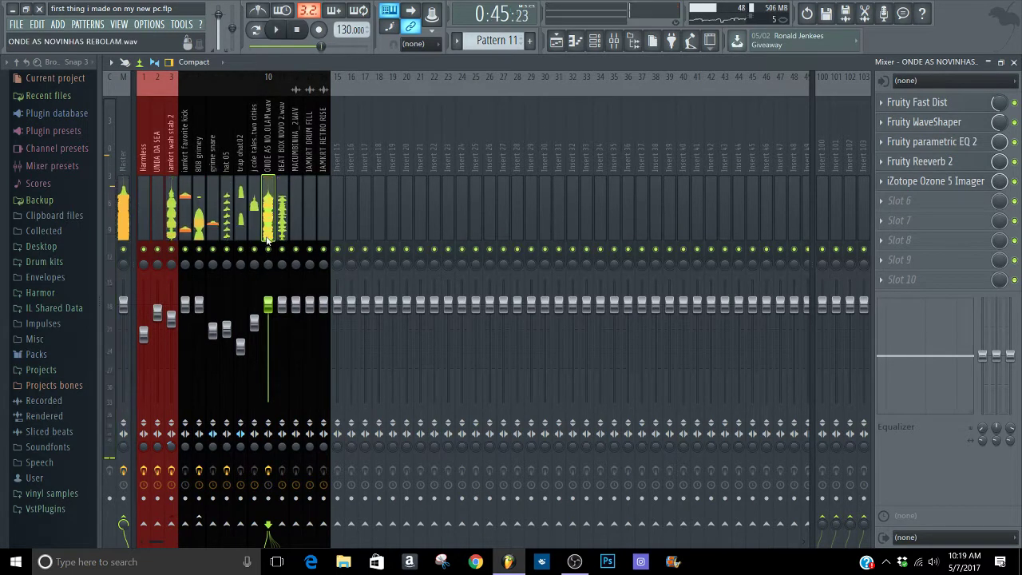
right_click(269, 249)
key("space")
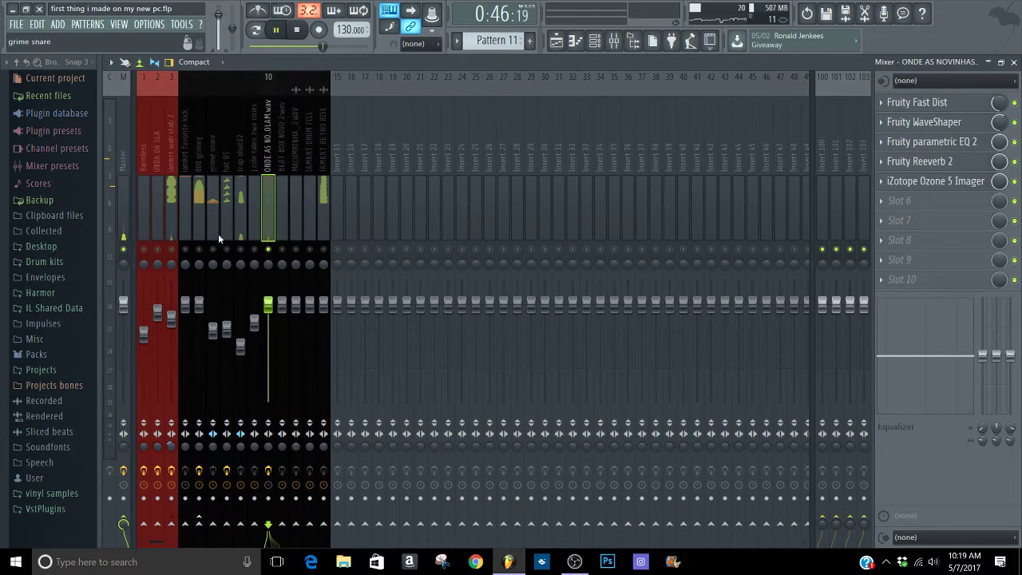
- Enable the iamkrt favorite kick track alongside the soloed vocal and route the kick to the vocal track for sidechaining
left_click(218, 233)
left_click(186, 250)
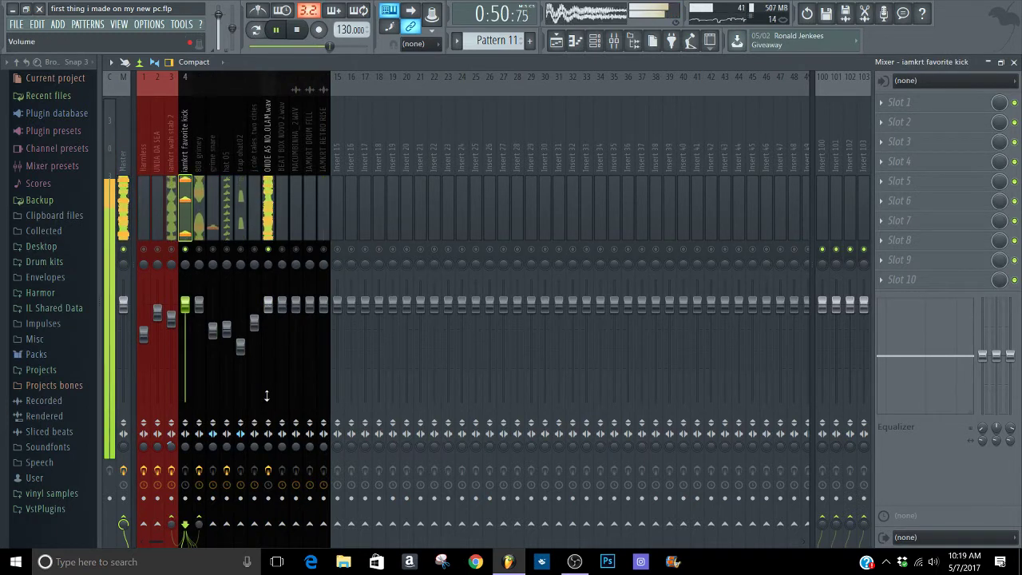
left_click(269, 523)
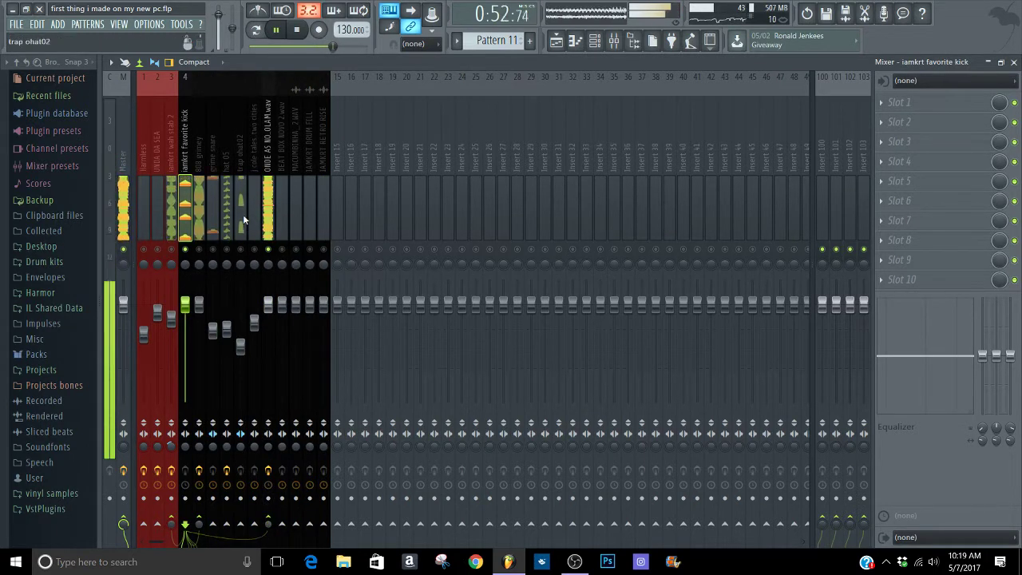
- Remove iZotope Ozone 5 Imager from slot 5 of the ONDE AS NOVINHAS REBOLAM.wav track
left_click(268, 204)
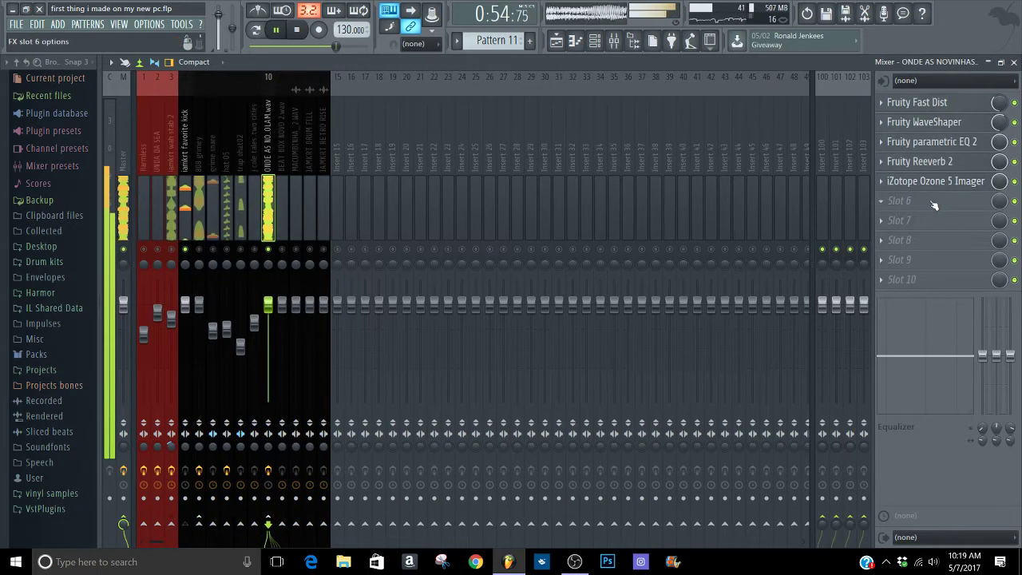
left_click(881, 182)
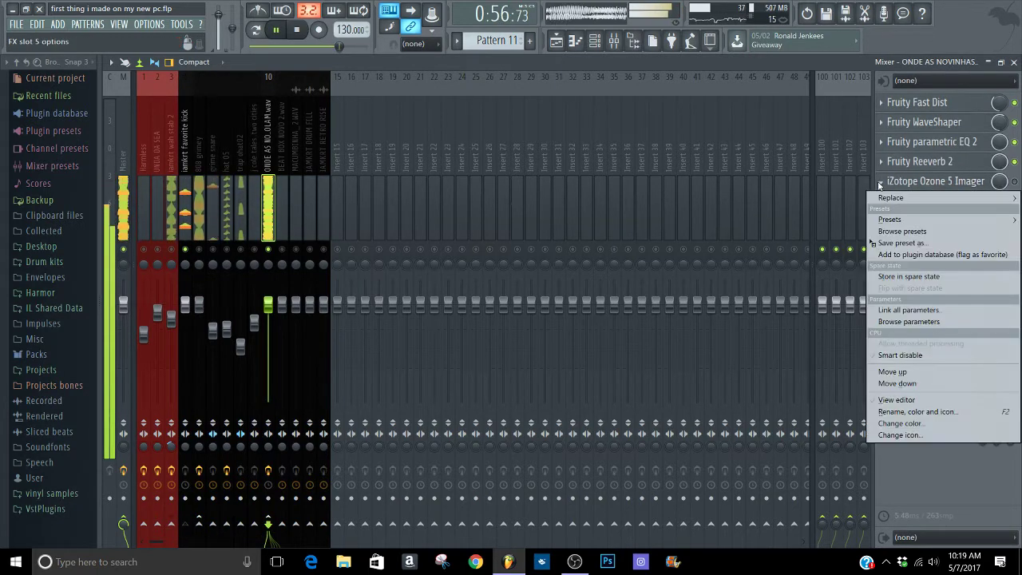
left_click(892, 198)
left_click(712, 34)
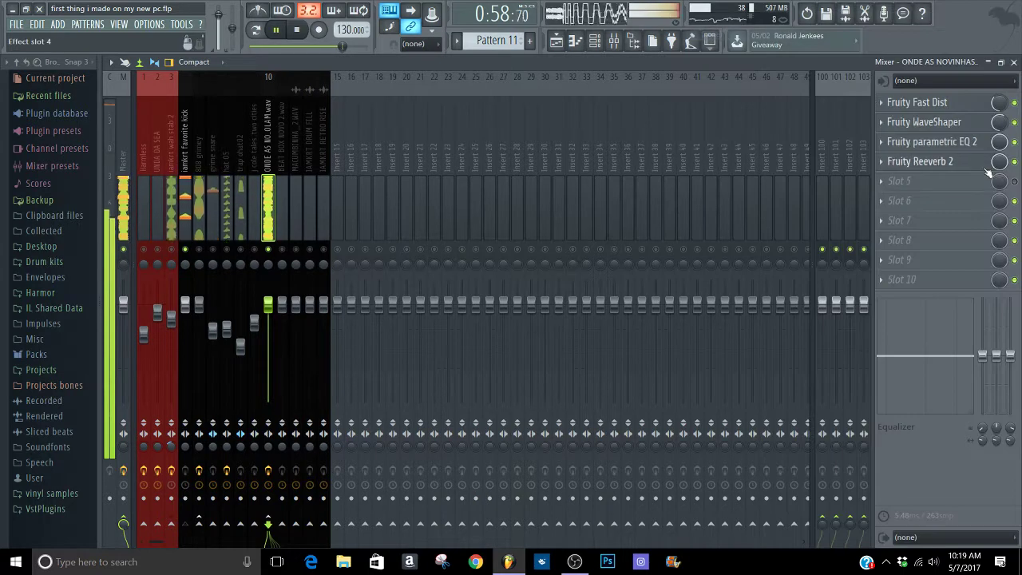
- Add Fruity Limiter to slot 5 in compressor mode, lower the threshold, raise the knee and ratio, and set the sidechain input to 1
left_click(964, 183)
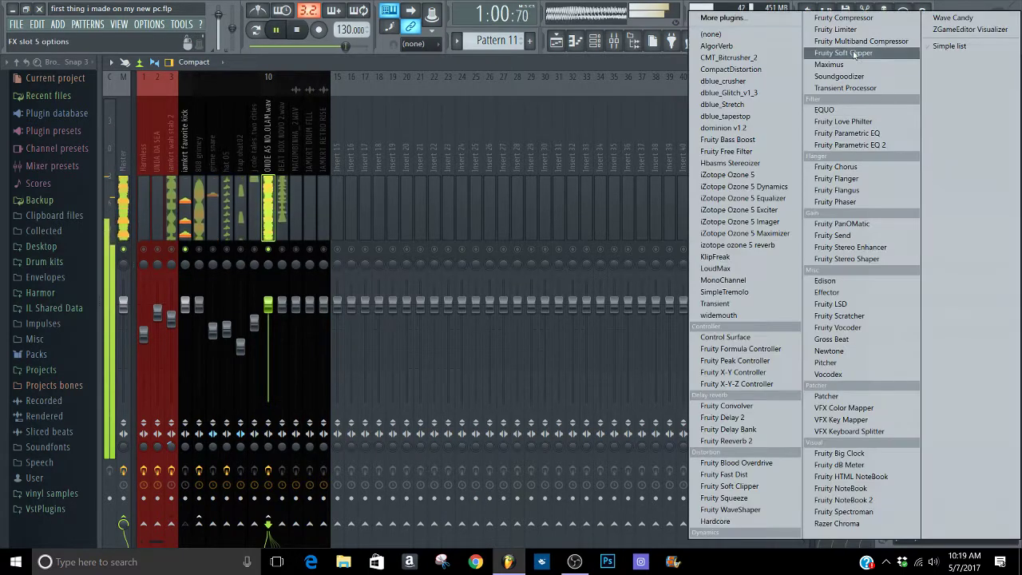
left_click(799, 95)
left_click(259, 343)
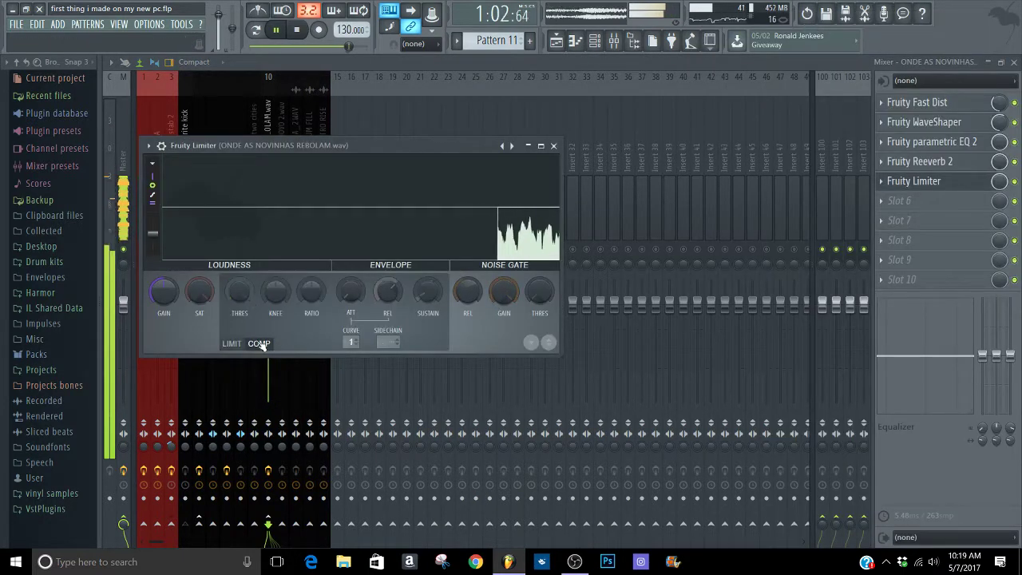
left_click_drag(311, 292, 312, 275)
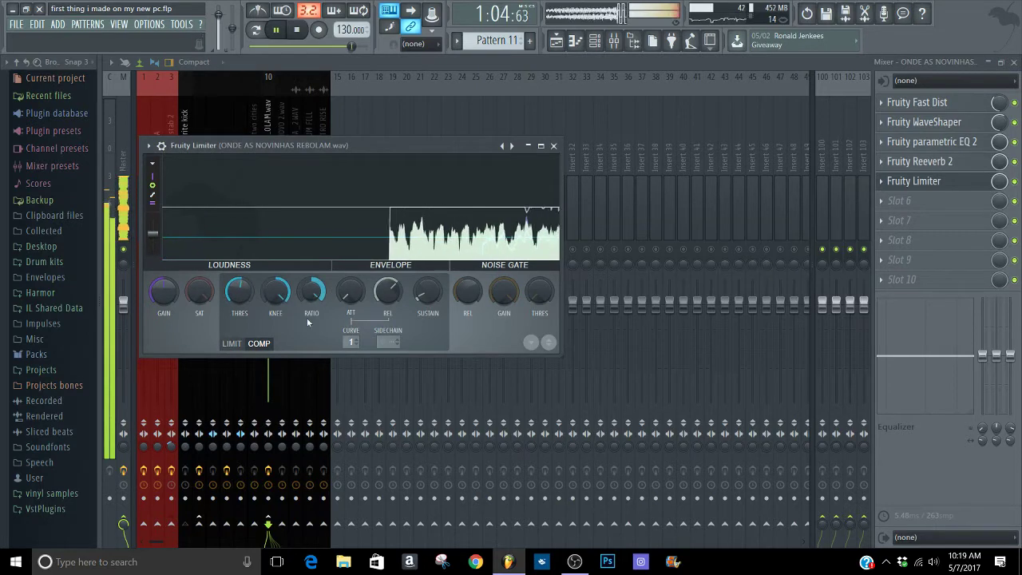
left_click(388, 341)
left_click(397, 359)
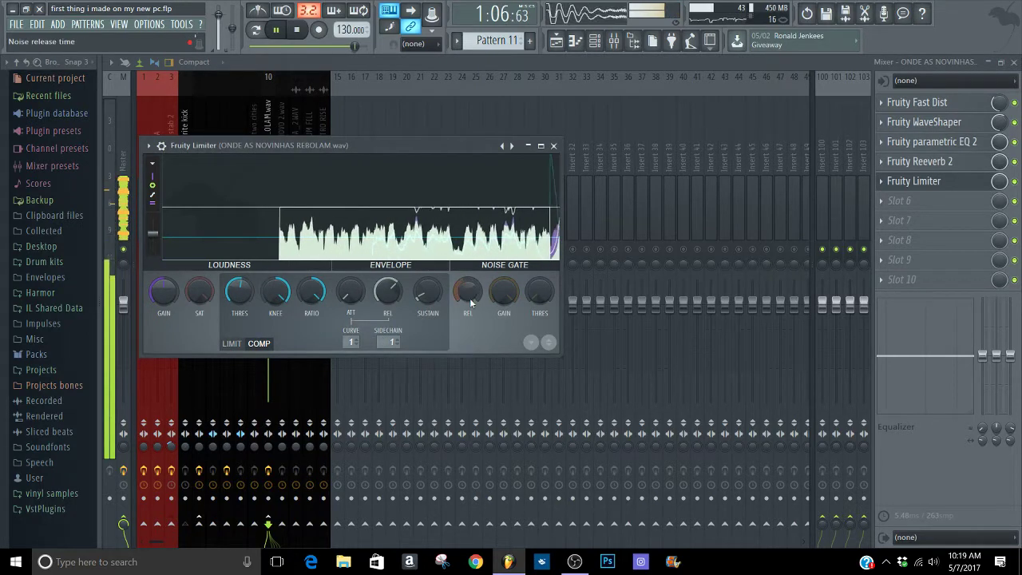
left_click(554, 145)
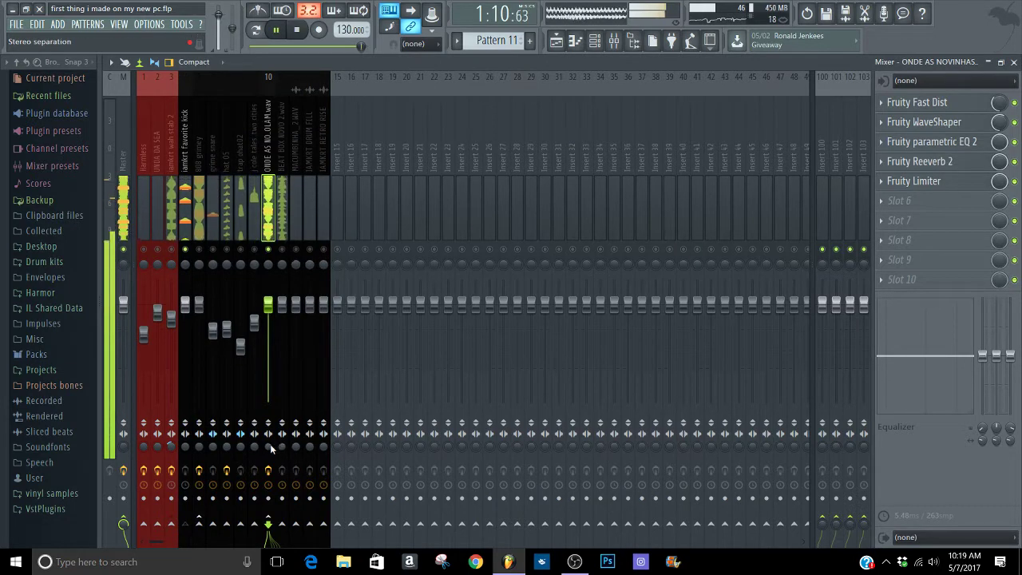
- Adjust the Master track's stereo separation and audition the iamkrt wah stab 2 track in solo
left_click(124, 447)
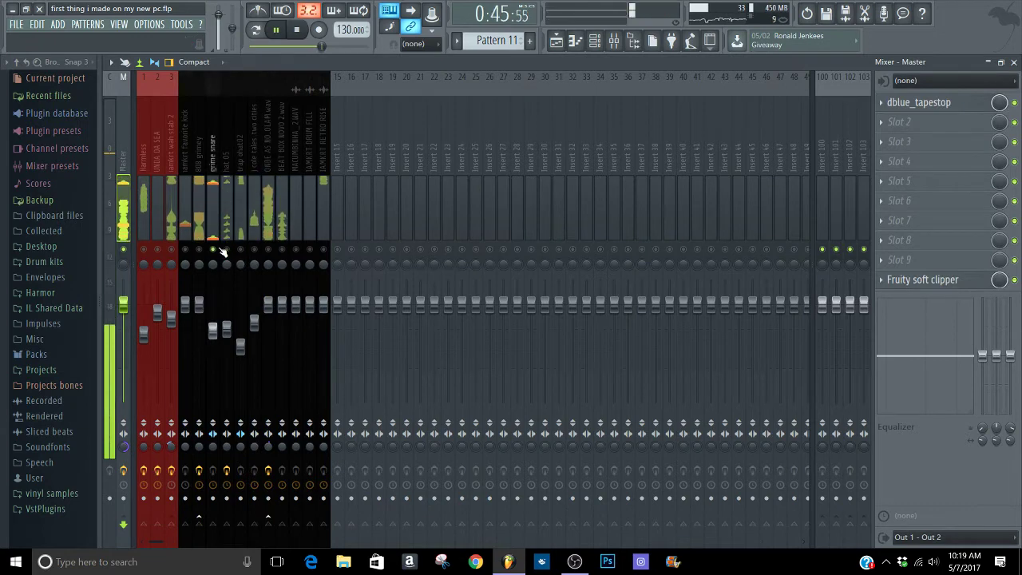
right_click(224, 250)
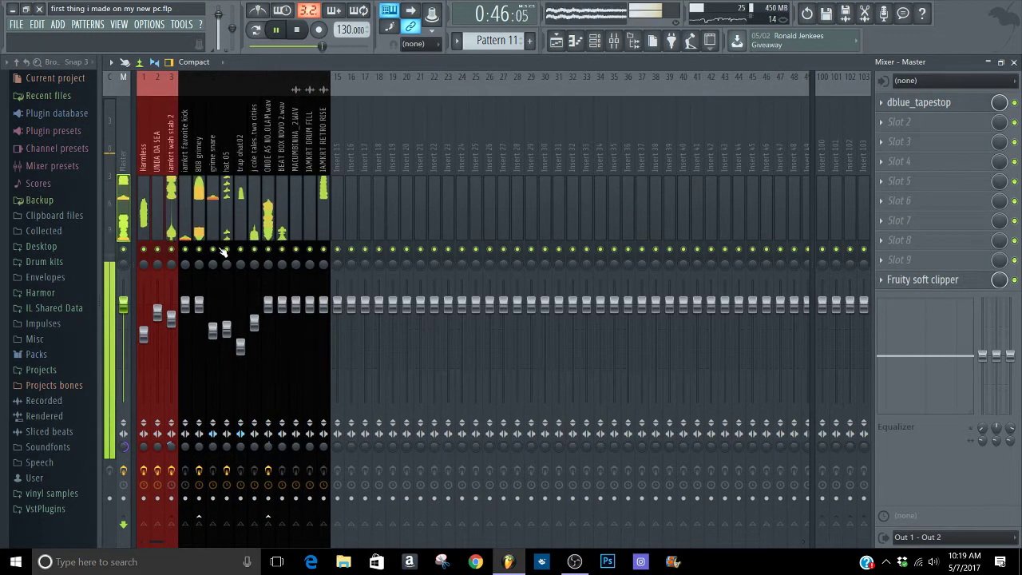
right_click(171, 250)
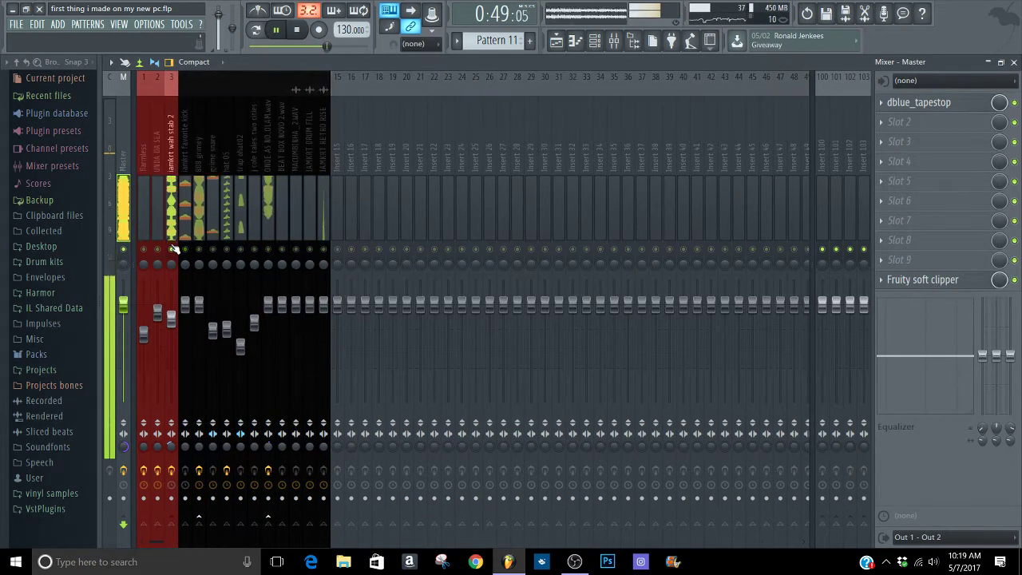
- Lower the ONDE AS NOVINHAS REBOLAM.wav and hat 05 volumes while bringing the hats, snare, kick and 808 back into the mix
left_click_drag(268, 304, 269, 312)
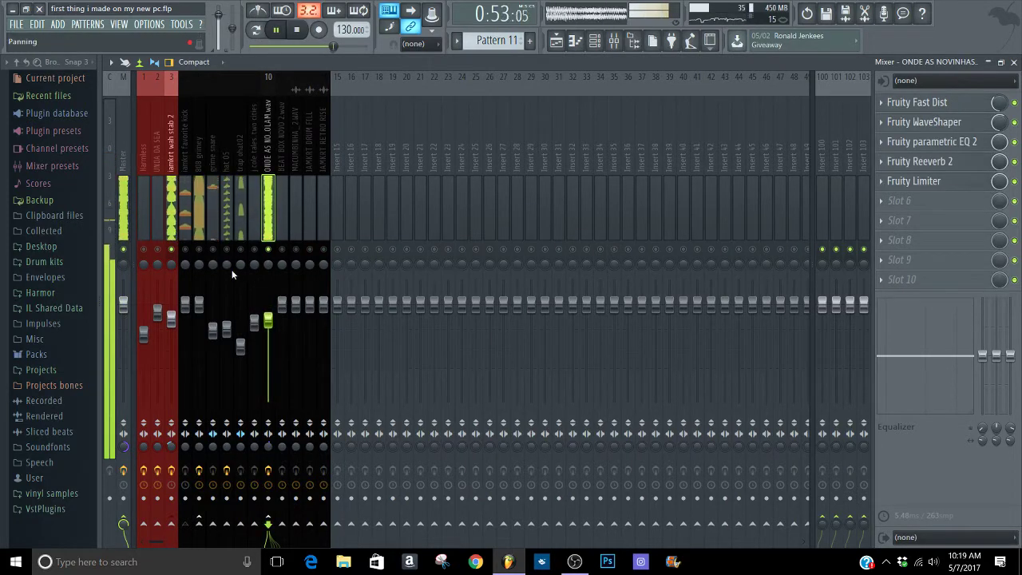
left_click(227, 328)
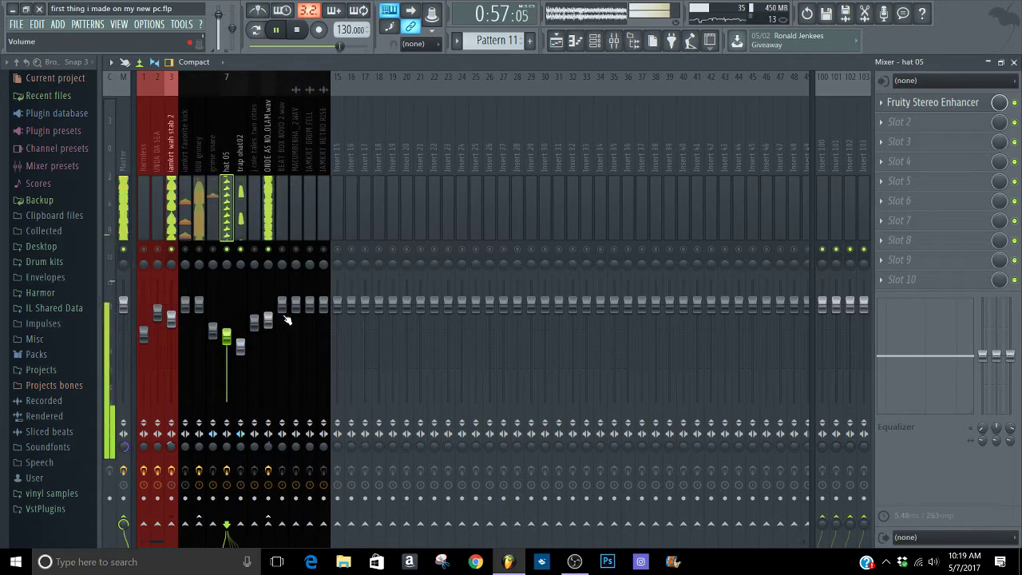
left_click_drag(269, 319, 268, 322)
left_click(216, 255)
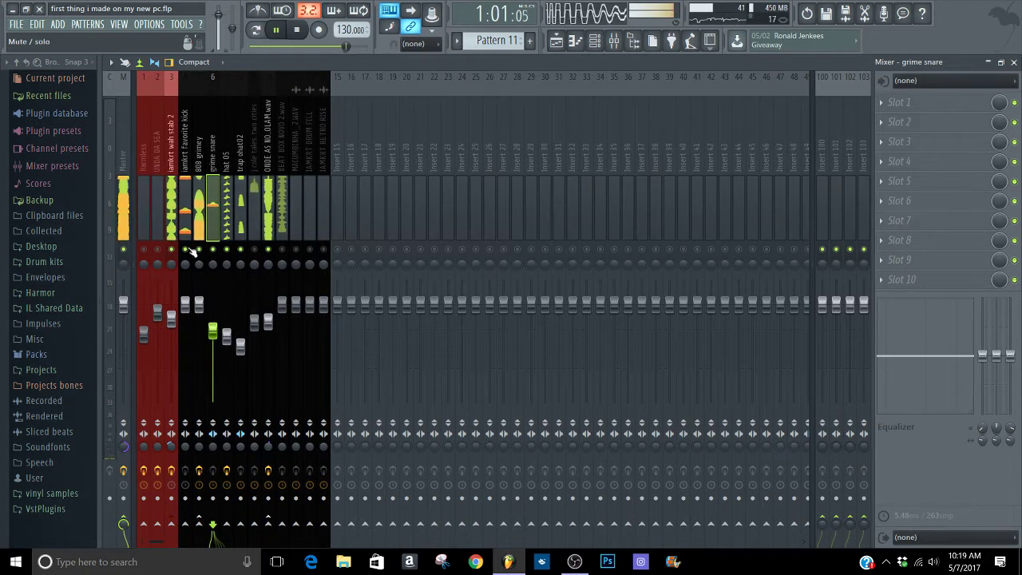
left_click(176, 267)
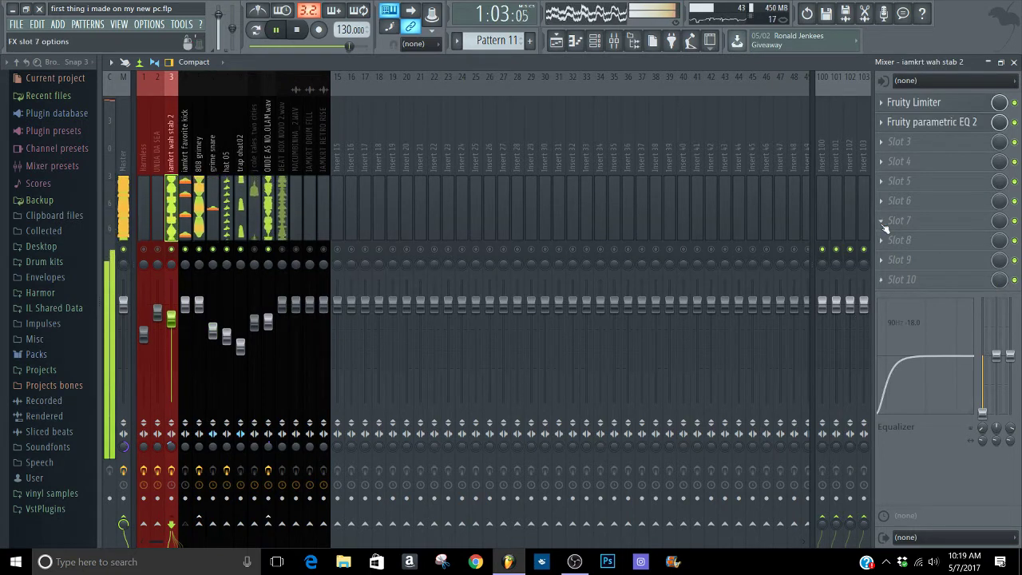
- Solo the BEAT BOX NOVO 2.wav track and readjust the stereo separation on the Master
left_click(281, 229)
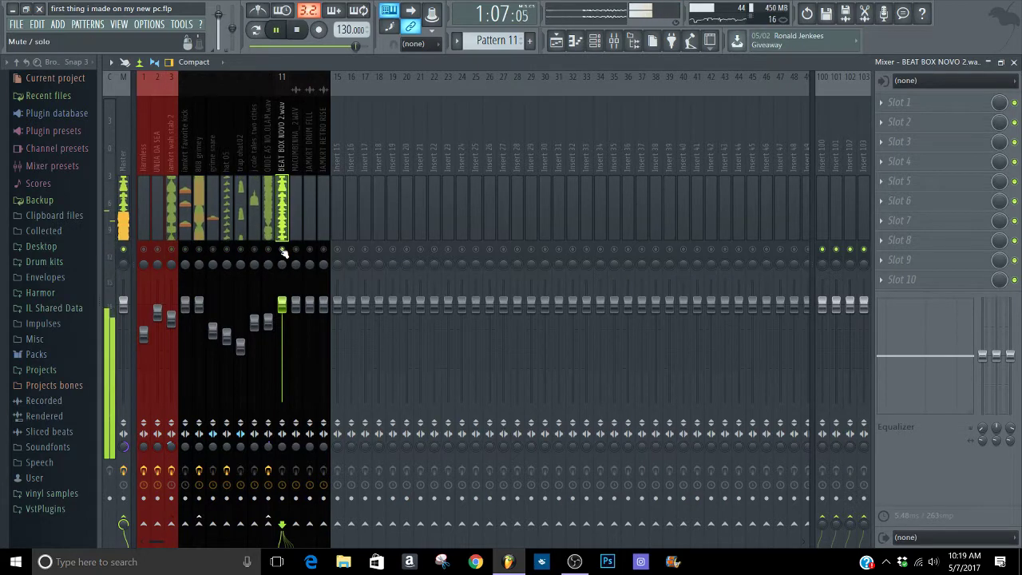
right_click(284, 250)
right_click(284, 250)
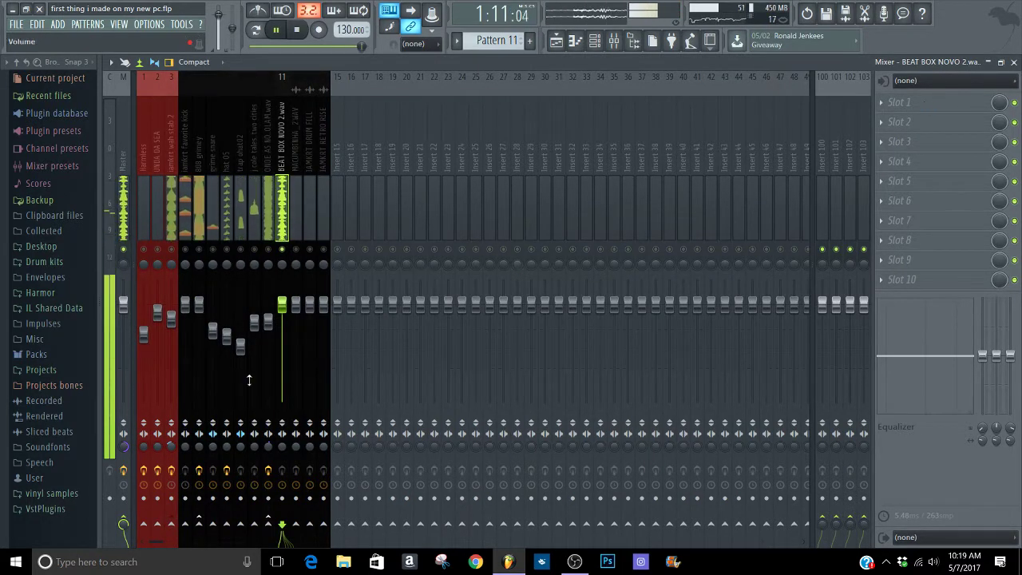
left_click(123, 447)
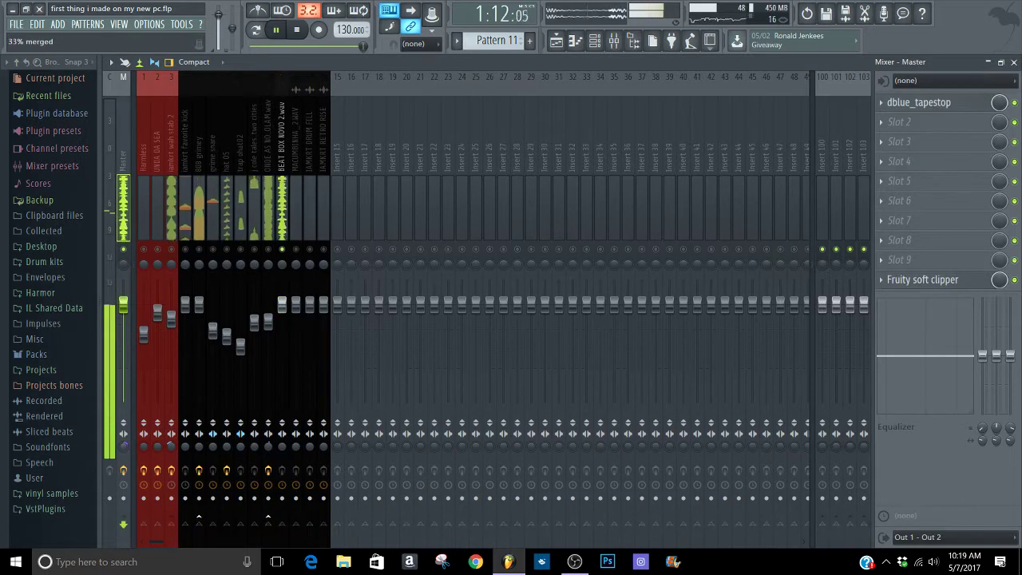
- Add Fruity Parametric EQ 2 to slot 1 of the BEAT BOX NOVO 2.wav track and load the 40Hz + 18kHz cut preset
left_click(279, 262)
left_click(906, 104)
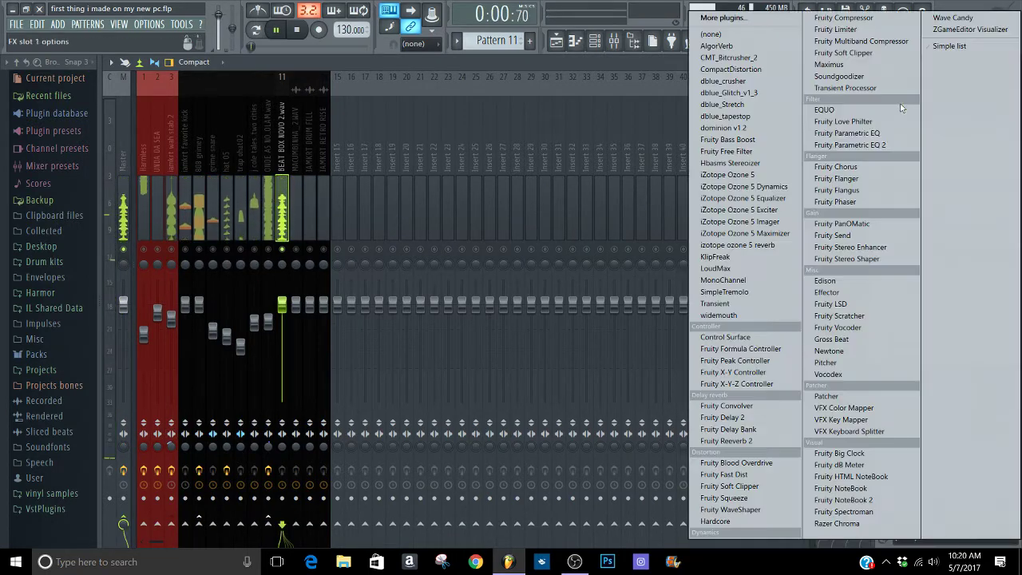
left_click(879, 144)
left_click(114, 112)
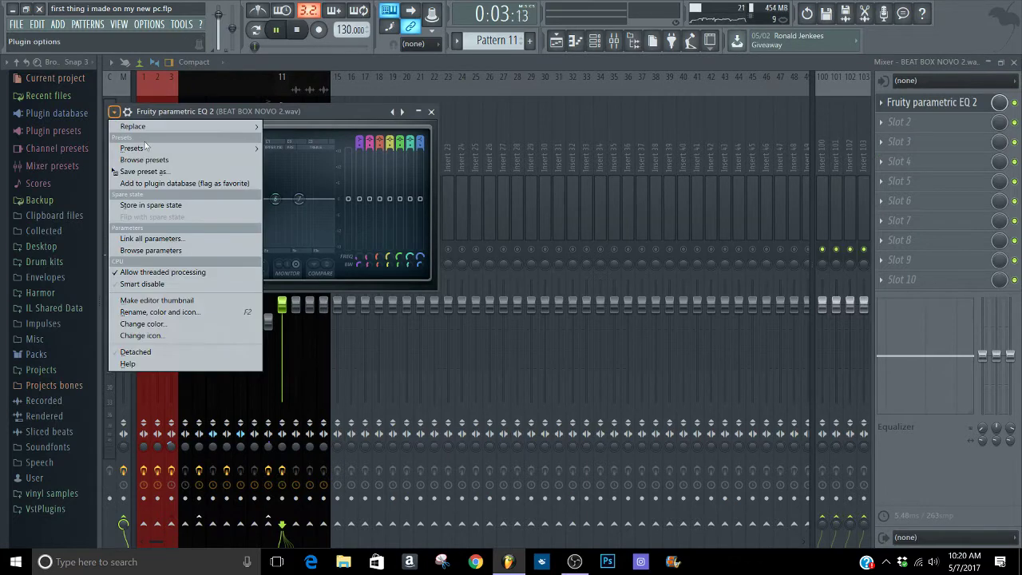
mouse_move(148, 152)
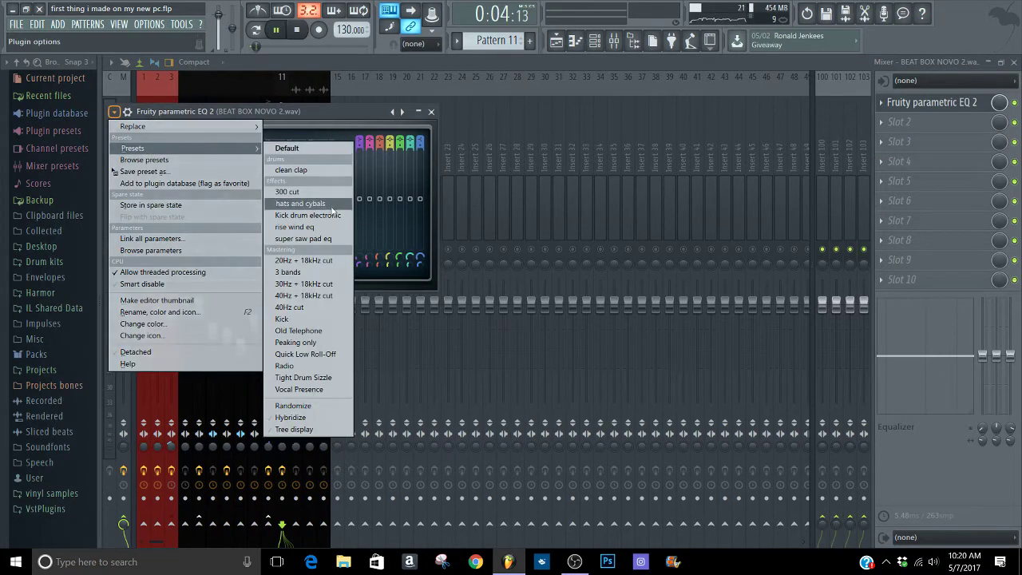
left_click(303, 297)
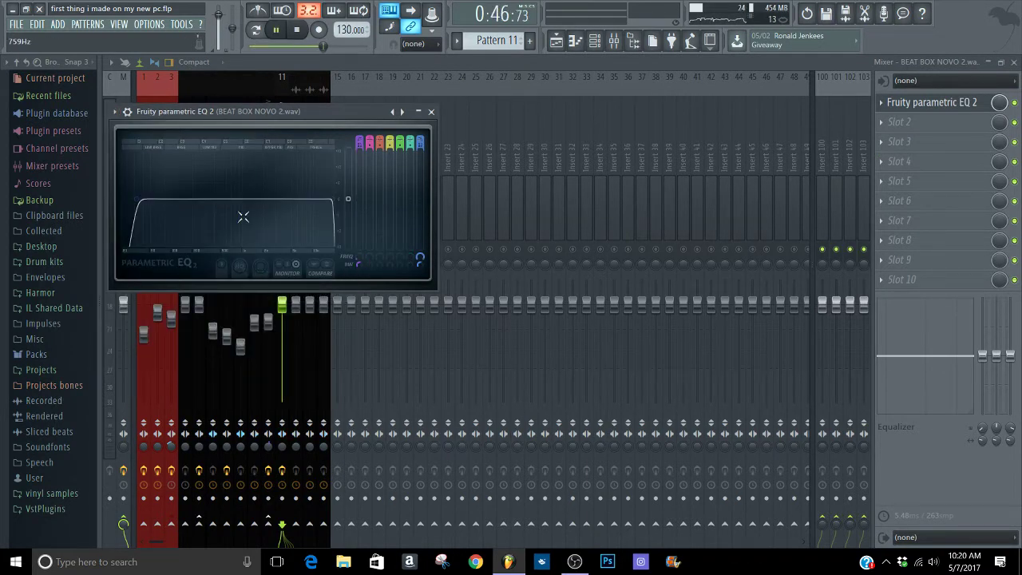
- Play the song from the beat box section and raise the beat box EQ's high-pass cutoff to about 303 Hz
left_click(556, 46)
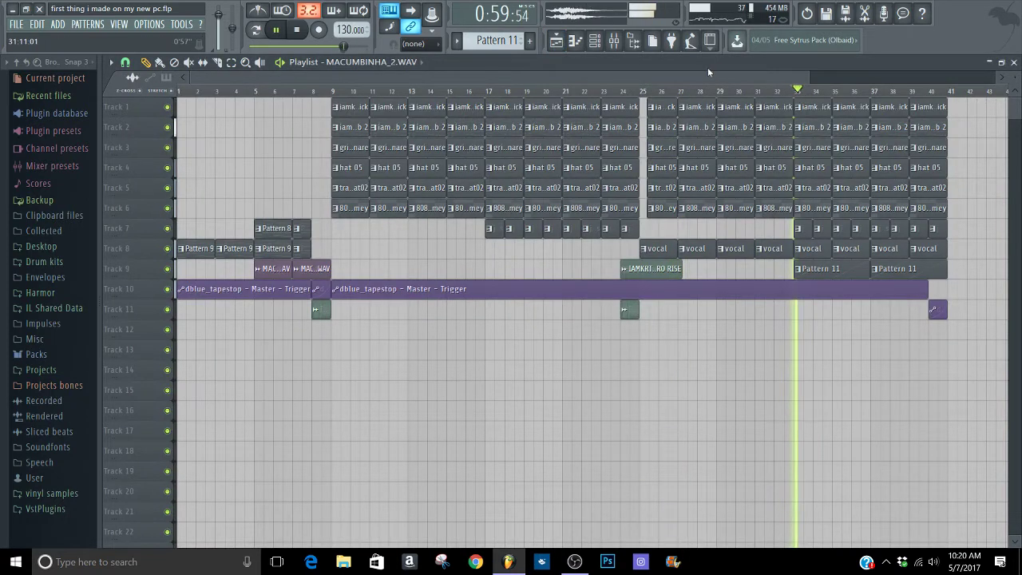
left_click(614, 40)
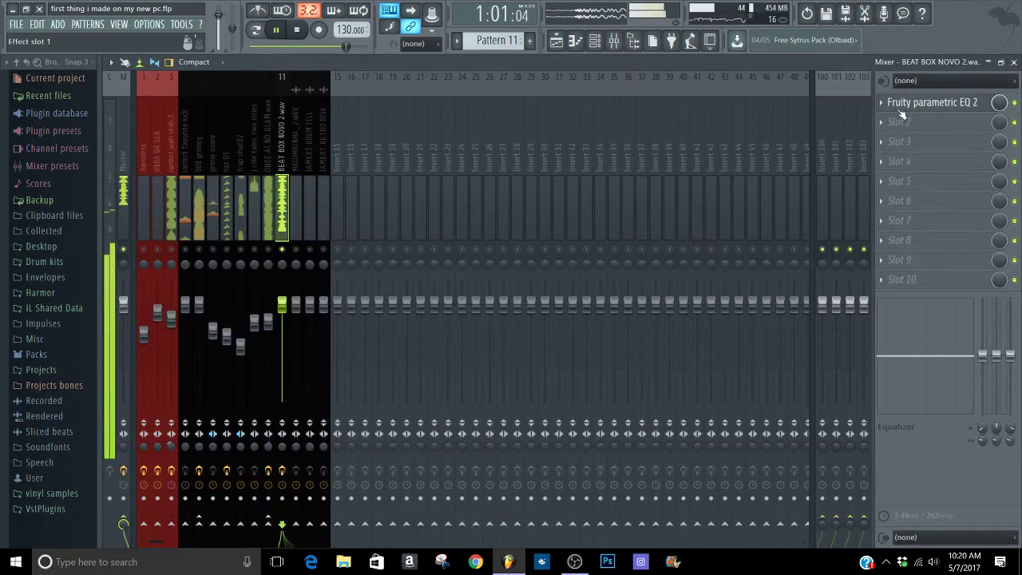
left_click(930, 102)
left_click_drag(138, 200, 208, 200)
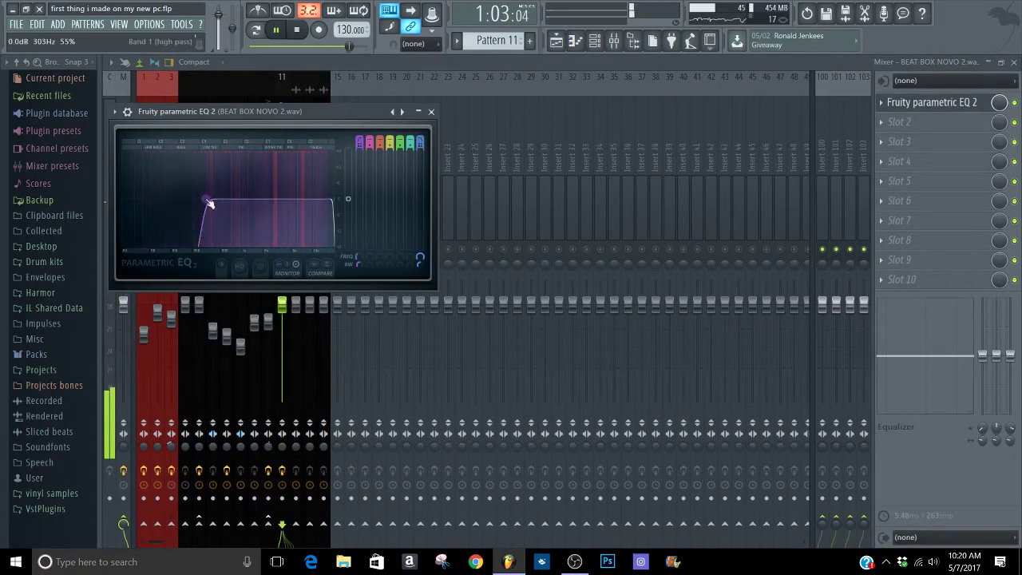
left_click(430, 111)
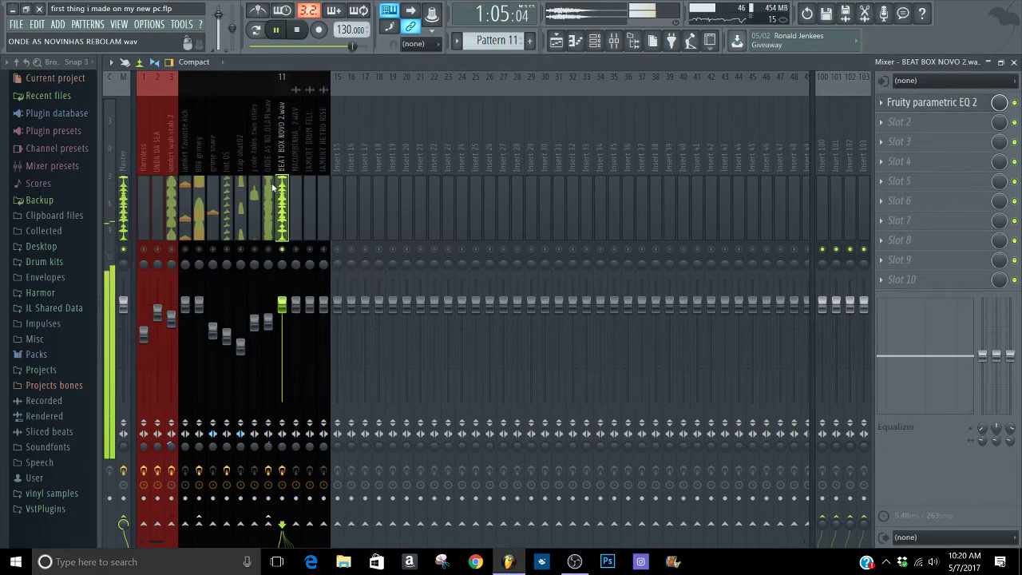
- Solo the ONDE AS NOVINHAS REBOLAM.wav track, switch its Fruity Limiter to limit mode and adjust the ceiling and gain
left_click(268, 264)
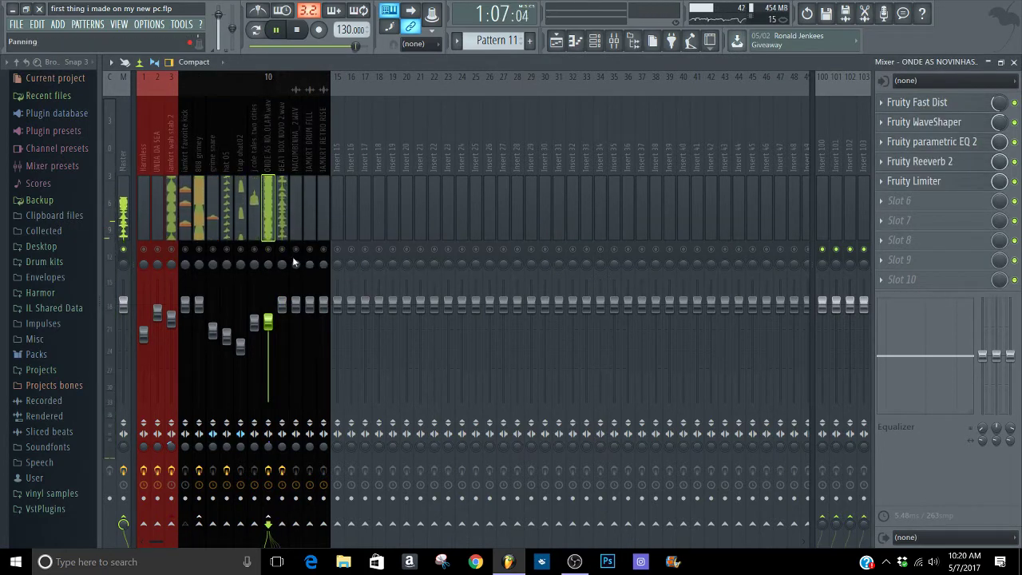
right_click(269, 250)
right_click(269, 250)
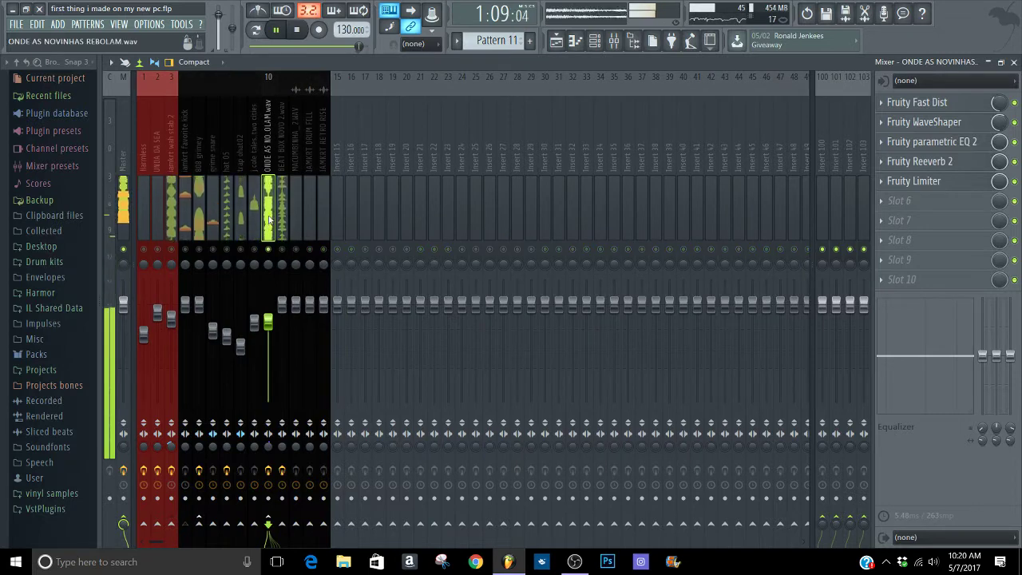
left_click(918, 180)
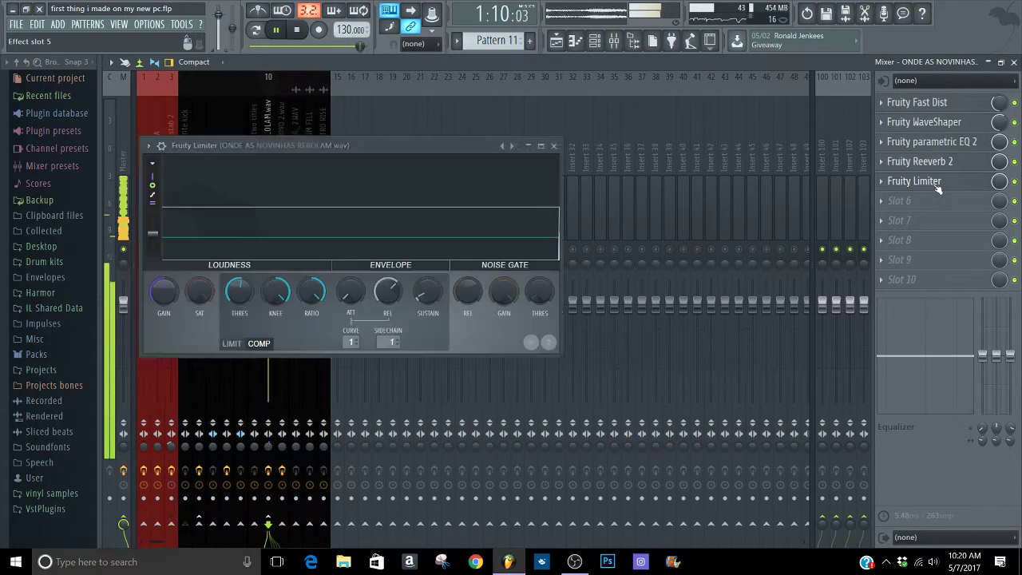
left_click(231, 344)
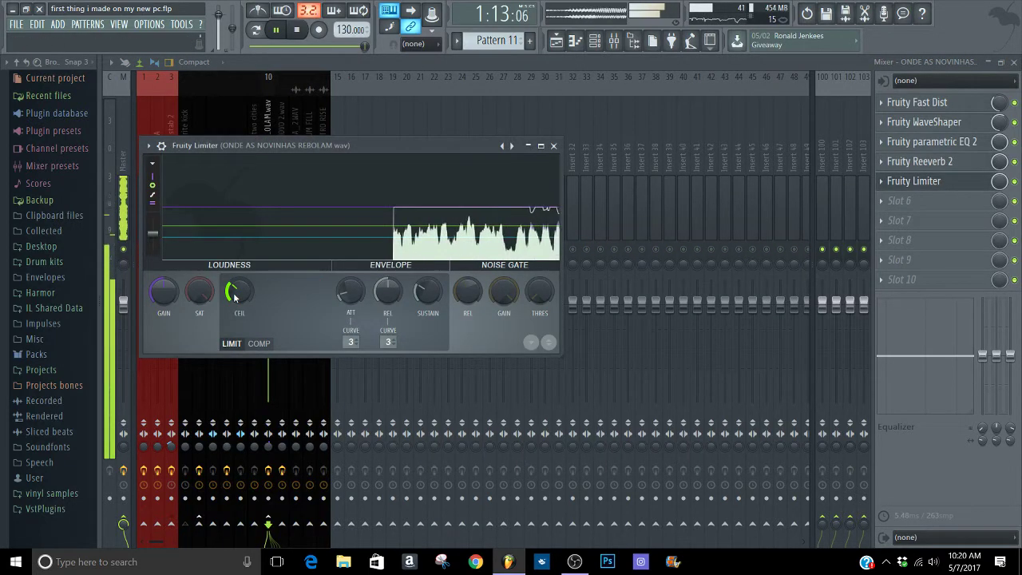
left_click_drag(235, 297, 235, 300)
mouse_move(166, 296)
left_mouse_down()
mouse_move(166, 271)
mouse_move(165, 304)
left_mouse_up()
left_click_drag(237, 296, 237, 292)
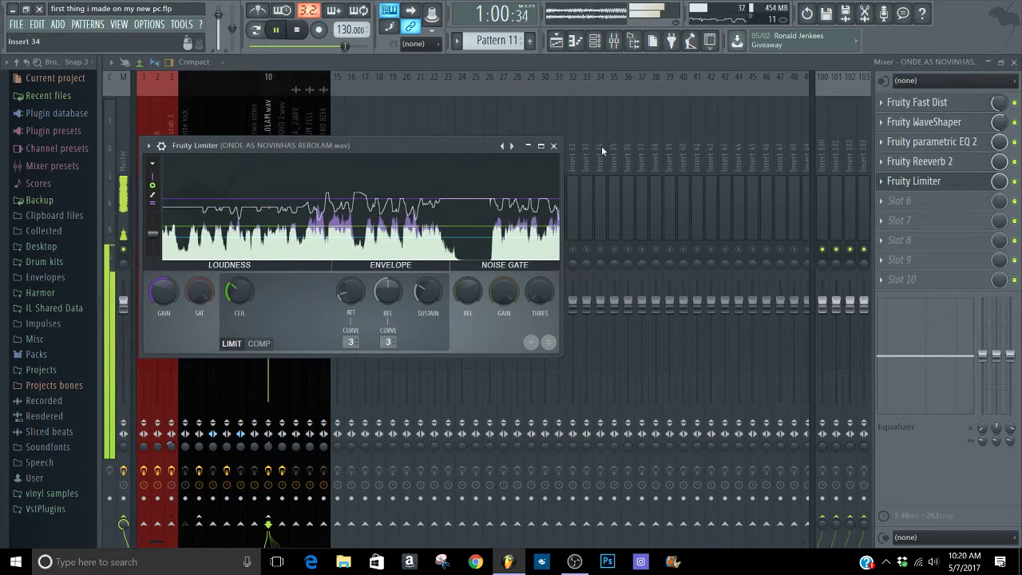
left_click(553, 146)
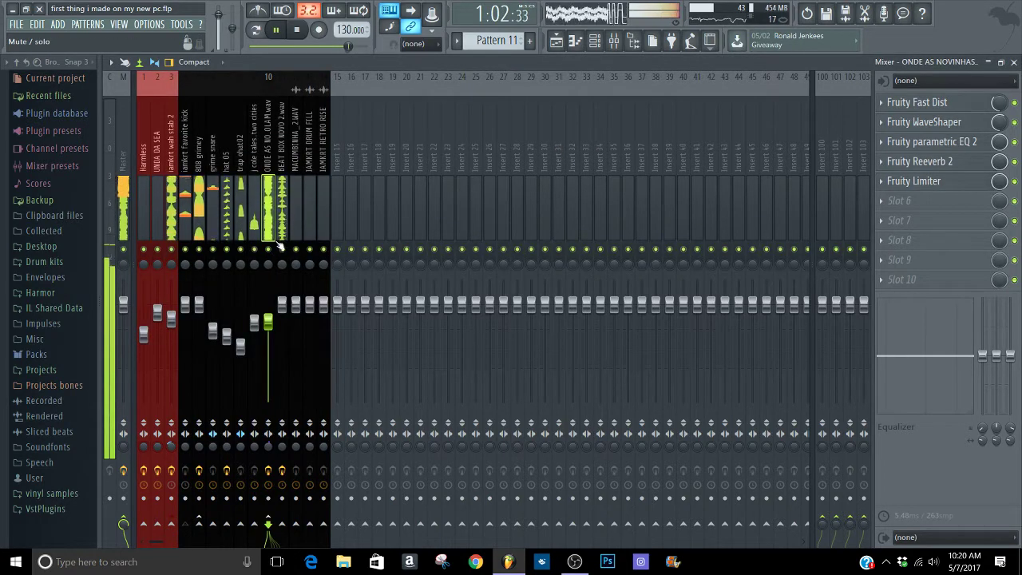
- Pan the ONDE AS NOVINHAS REBOLAM.wav track slightly left and BEAT BOX NOVO 2.wav to the right, auditioning the beat box in solo
left_click(282, 264)
left_click_drag(268, 264, 268, 266)
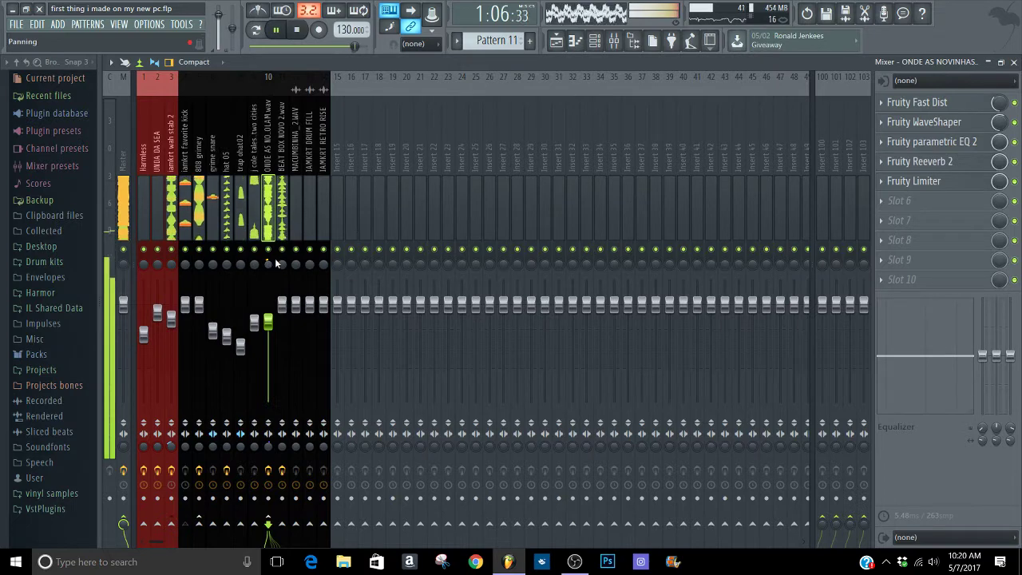
left_click(281, 263)
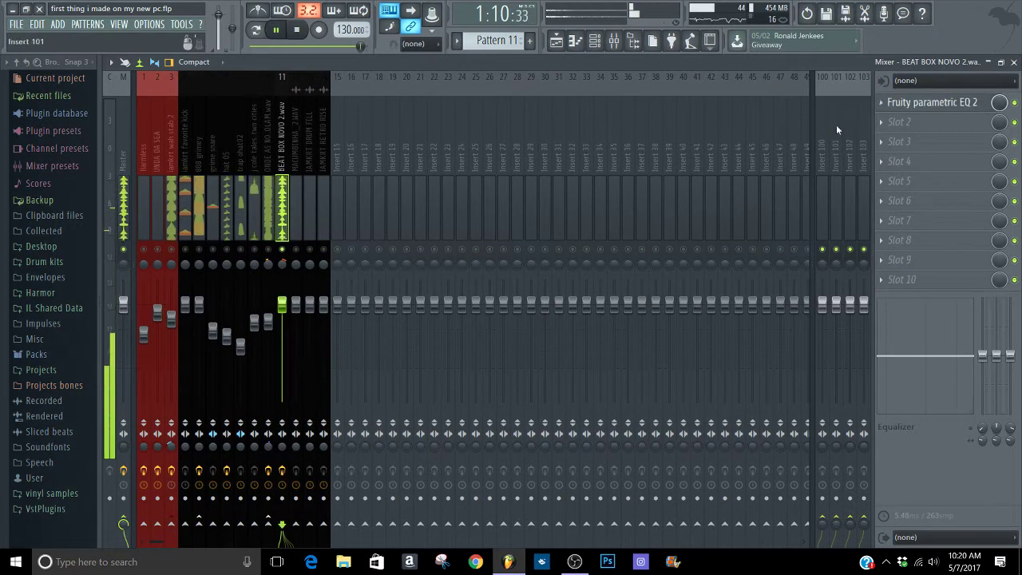
right_click(284, 250)
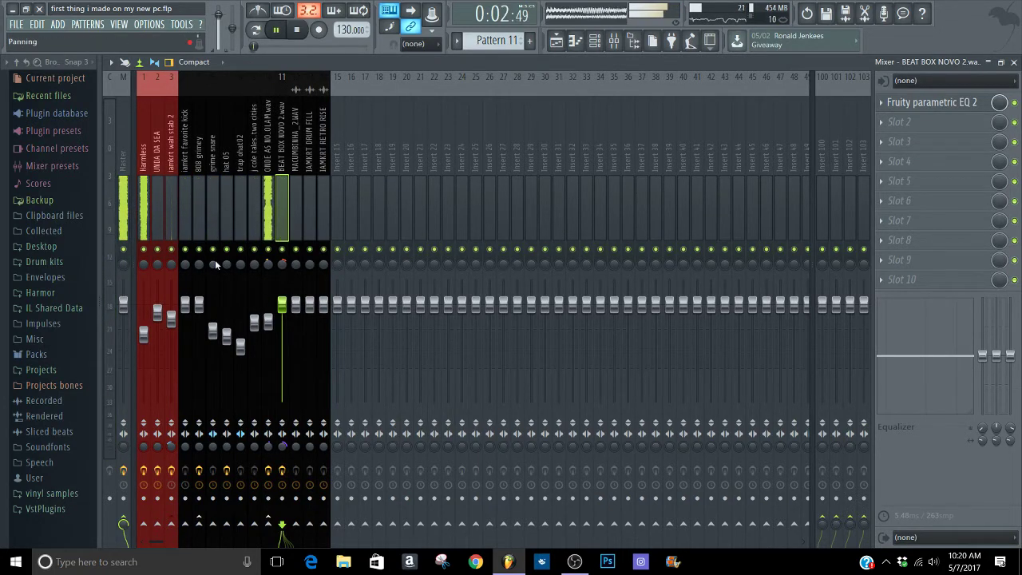
- Raise the Harmless volume slightly, and pan Harmless to the left and UNDA DA SEA to the right
left_click(144, 331)
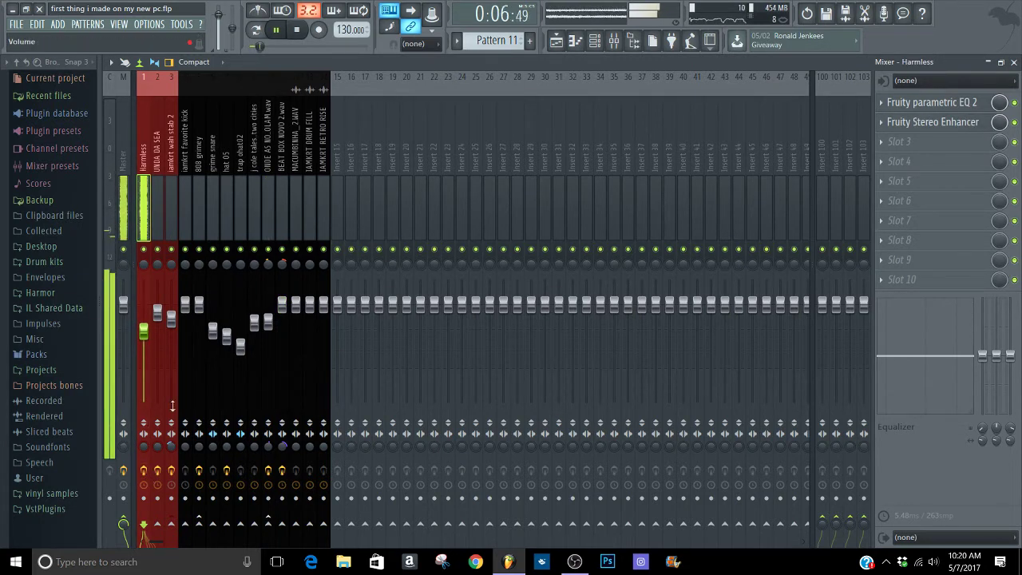
left_click(163, 235)
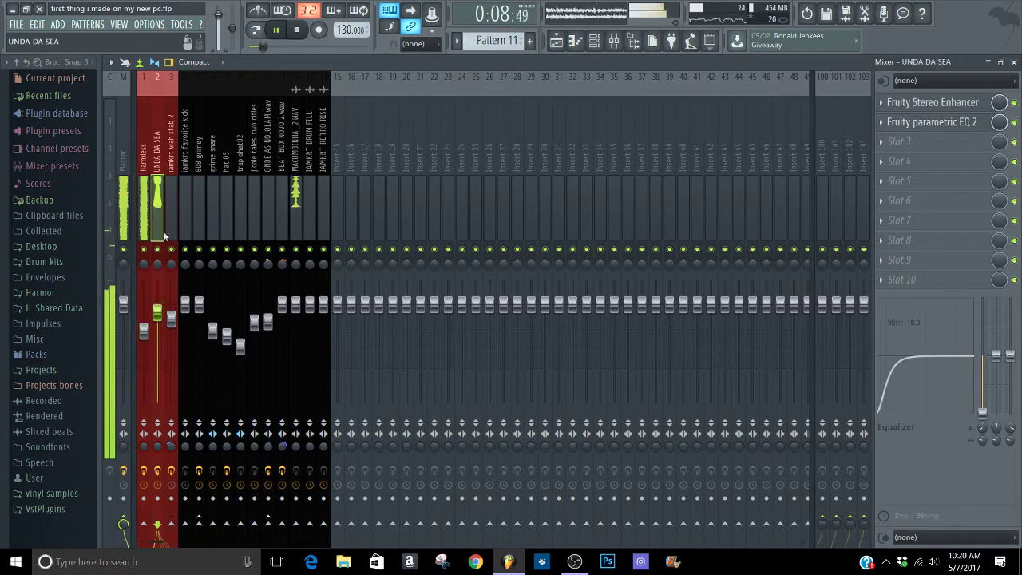
mouse_move(144, 264)
left_mouse_down()
mouse_move(144, 276)
mouse_move(157, 260)
left_mouse_up()
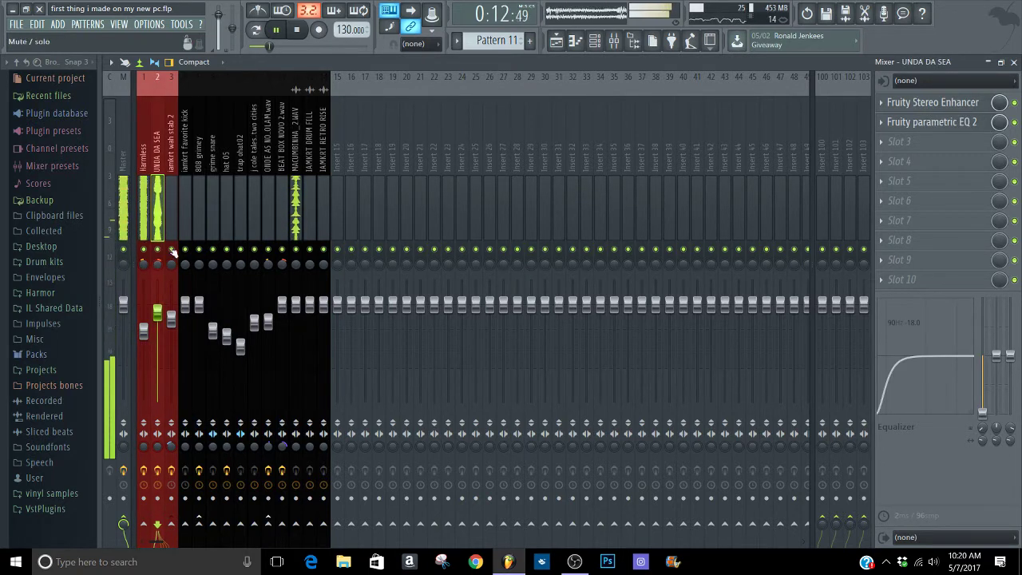
left_click(170, 216)
left_click(307, 218)
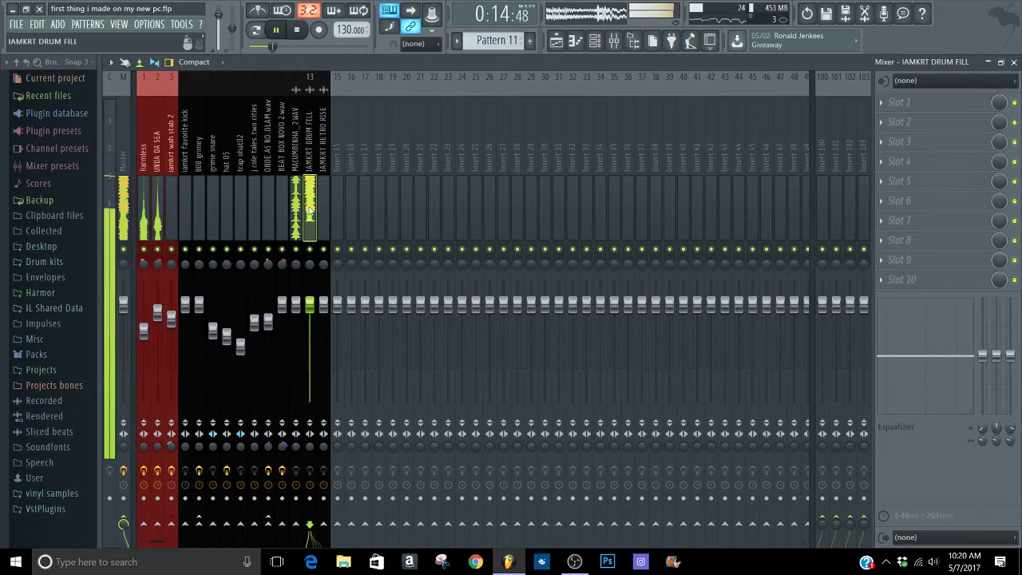
- Slice the second MACUMBINHA_2.WAV clip at bar 8 in the playlist and delete the part after the cut
left_click(555, 49)
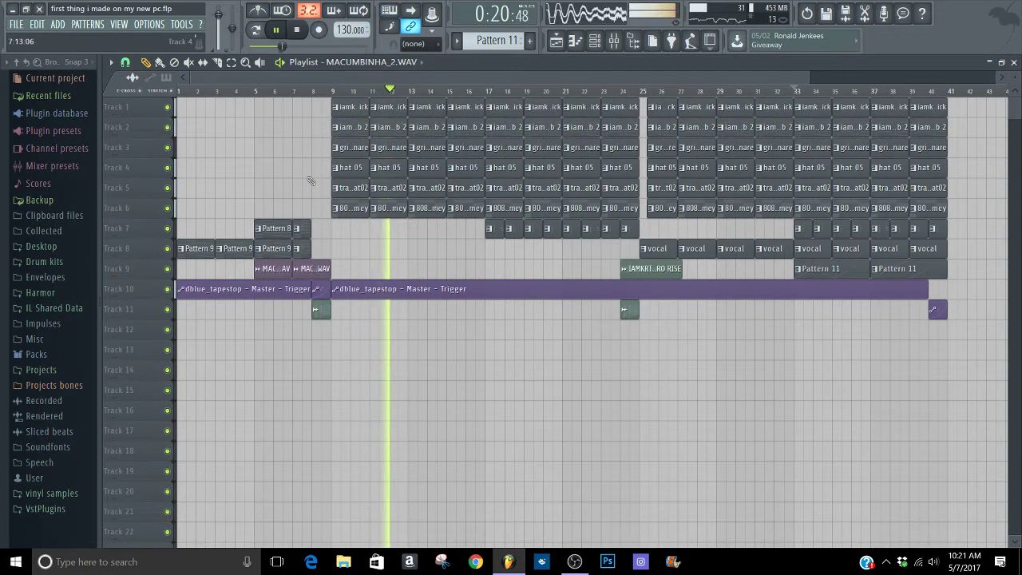
left_click_drag(314, 215, 315, 284)
key("p")
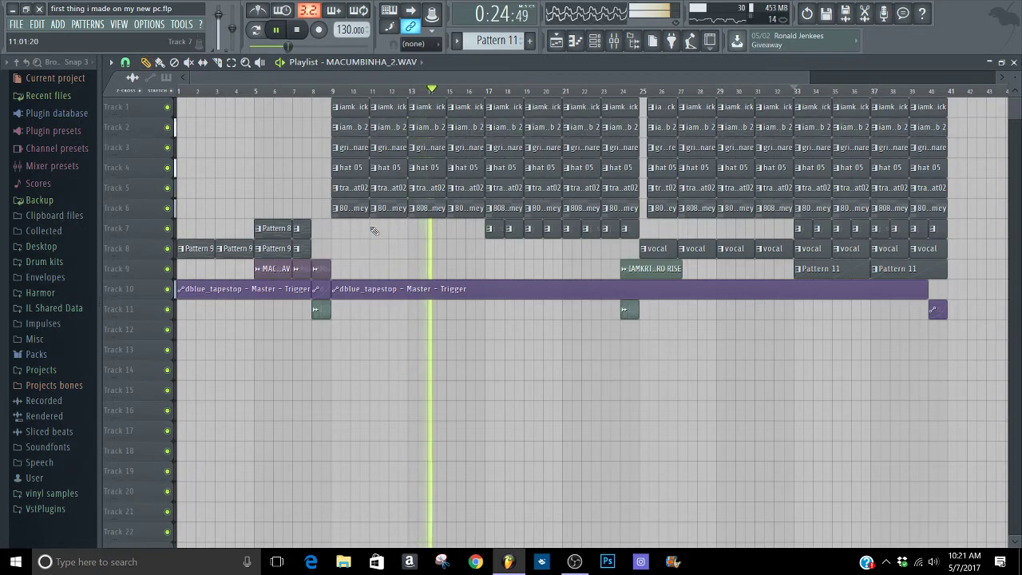
right_click(322, 270)
- Pan trap ohat02 to the right in the mixer, and try hat 05 about 26% left before returning it to centre
left_click(613, 40)
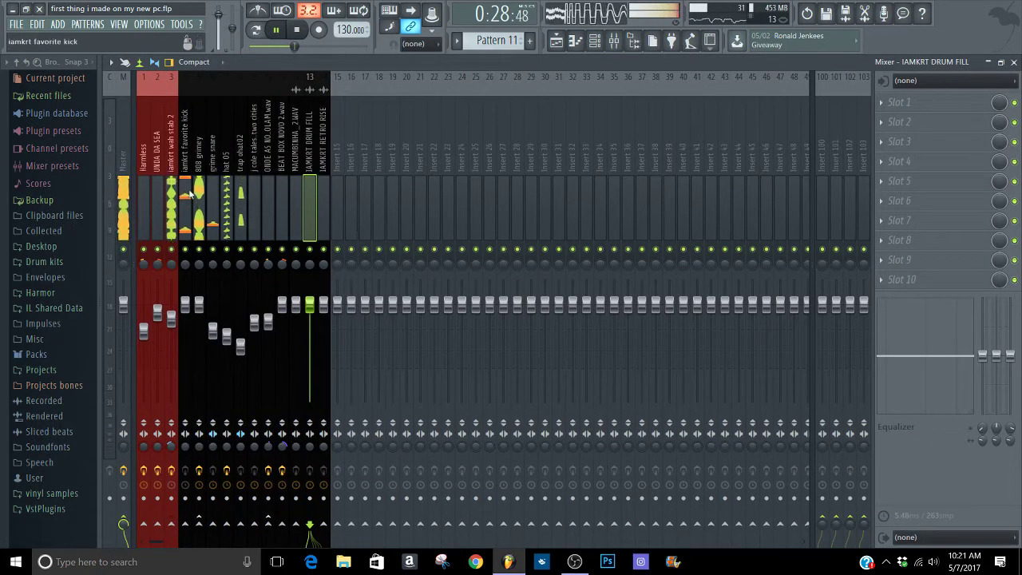
left_click(226, 266)
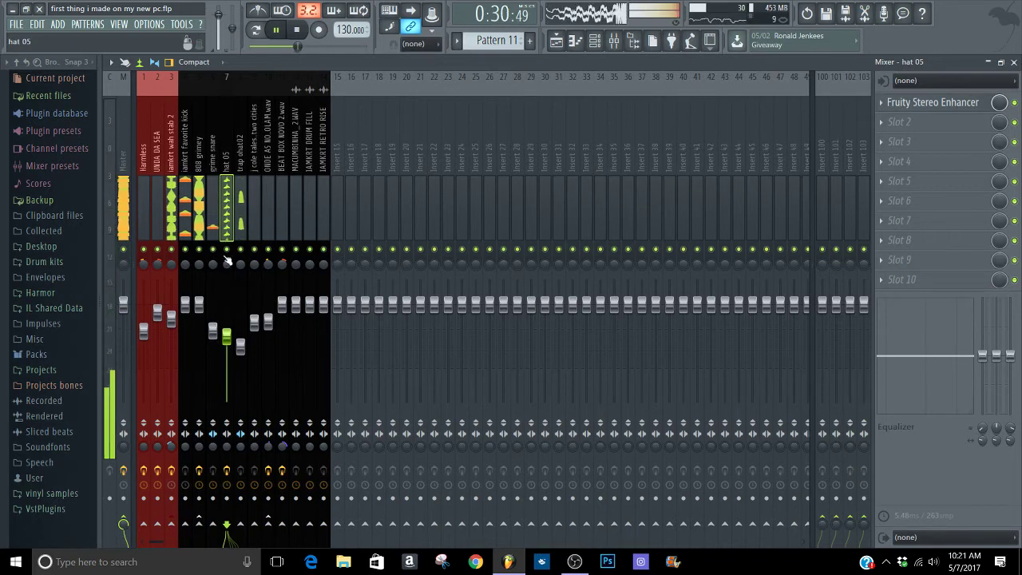
right_click(228, 251)
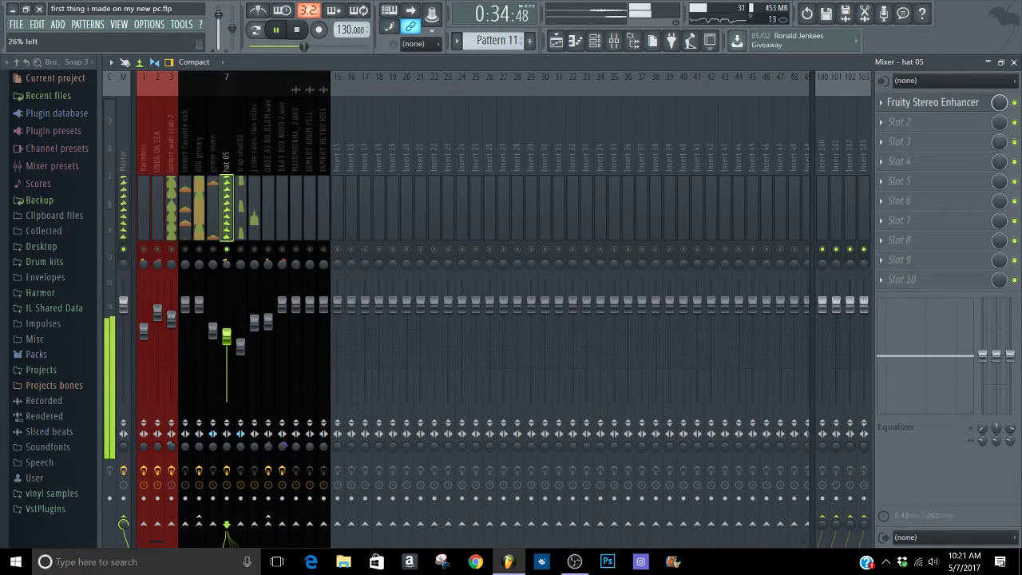
right_click(246, 252)
left_click_drag(242, 269, 242, 260)
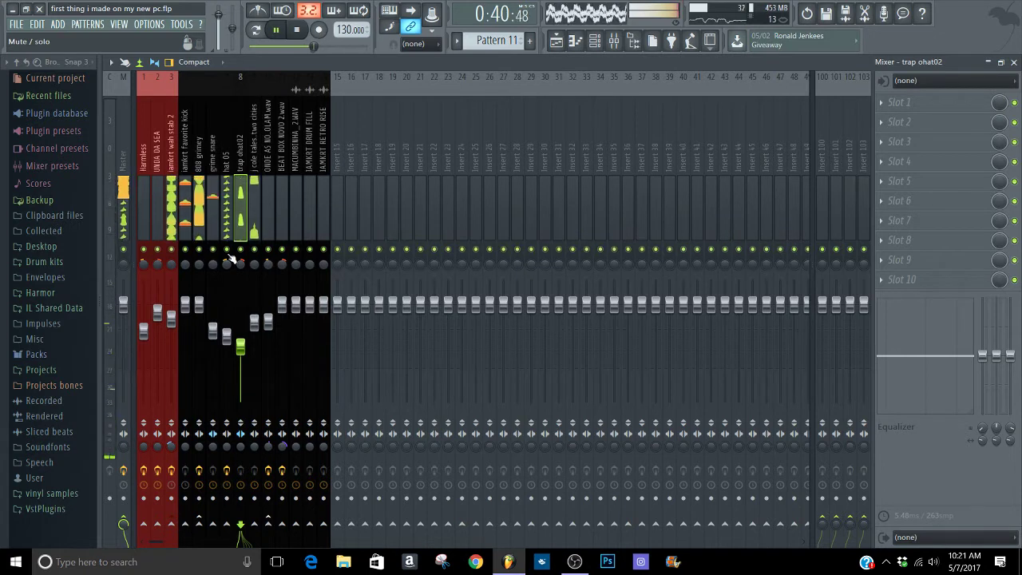
left_click(227, 262)
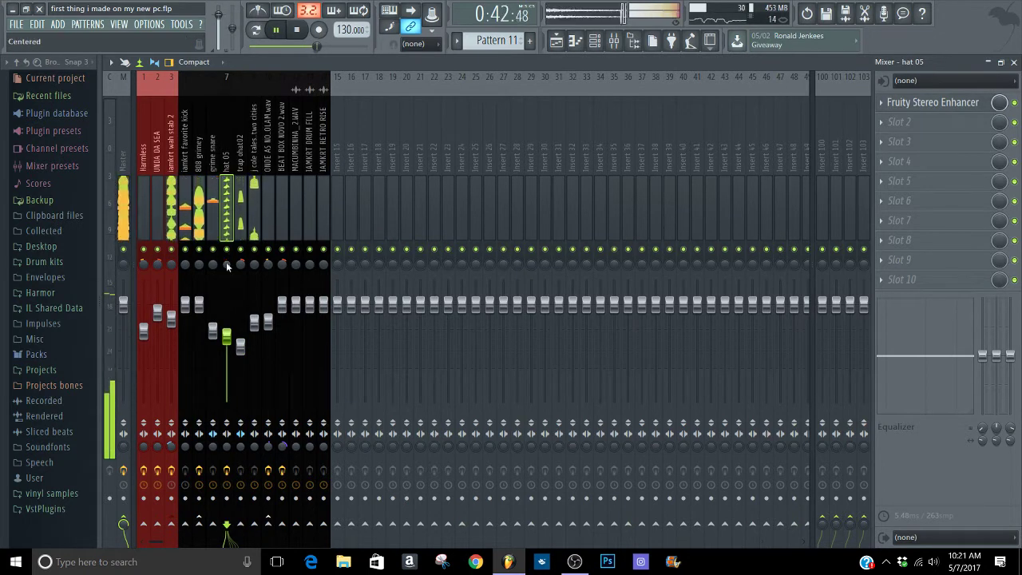
- Pan hat 05 13% left and lower the IAMKRT RETRO RISE volume to about 83% (-4.1 dB) in the mixer
left_click_drag(219, 266, 219, 276)
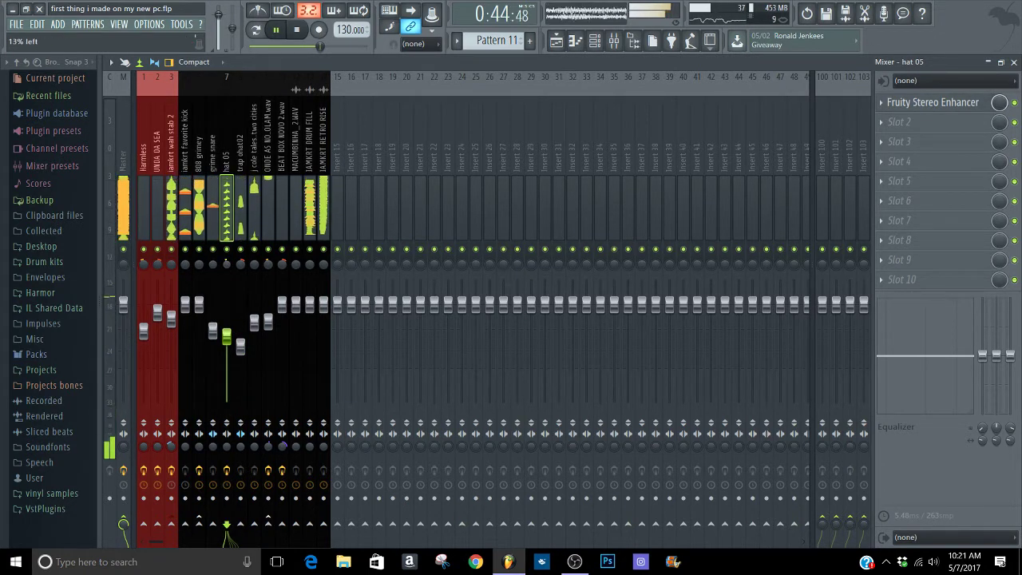
left_click(325, 194)
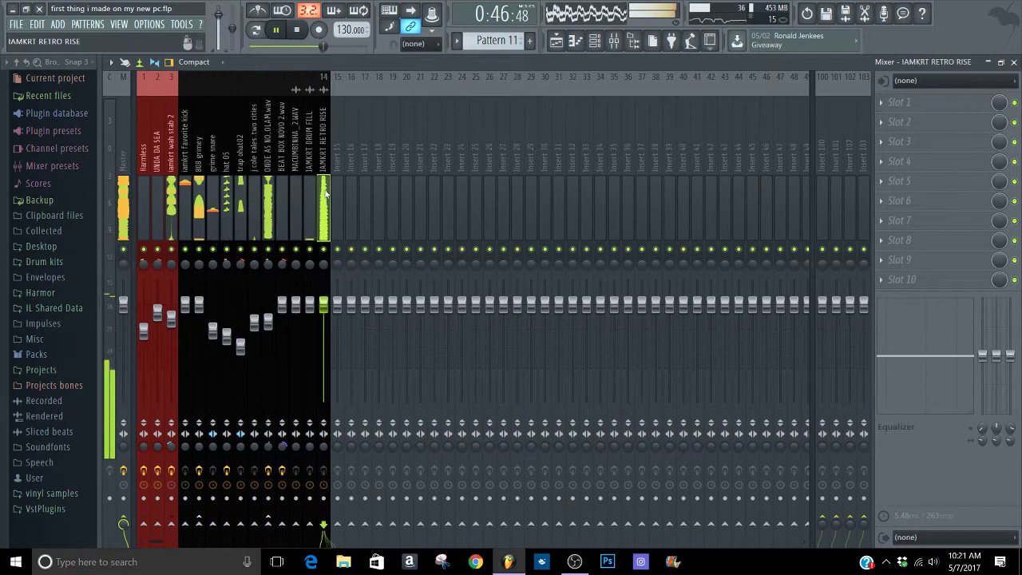
left_click_drag(323, 320, 329, 321)
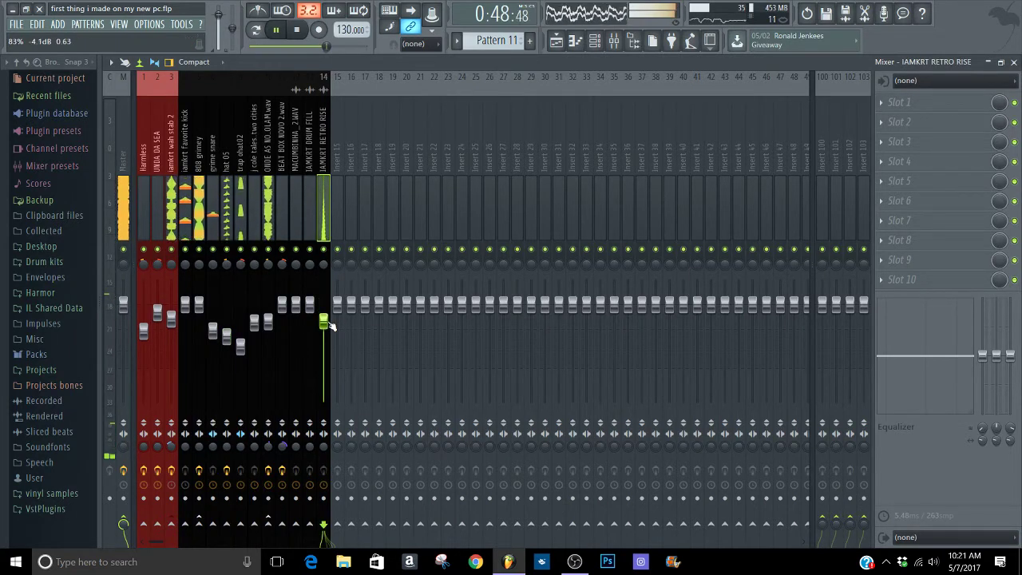
- Adjust the stereo separation of the ONDE AS NOVINHAS REBOLAM.wav mixer track, trying 70% separated
left_click(268, 320)
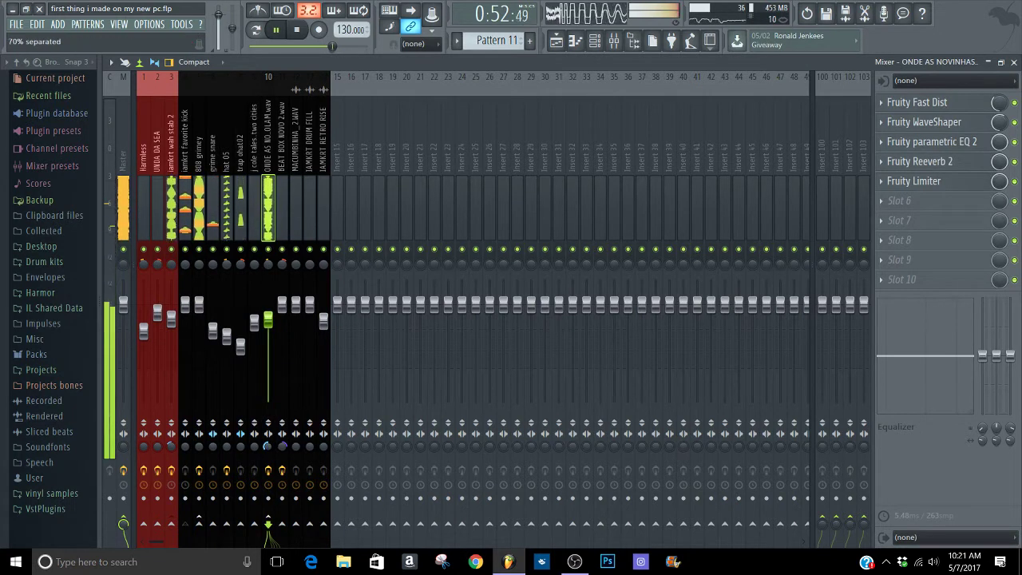
mouse_move(268, 446)
left_mouse_down()
mouse_move(268, 416)
mouse_move(268, 452)
left_mouse_up()
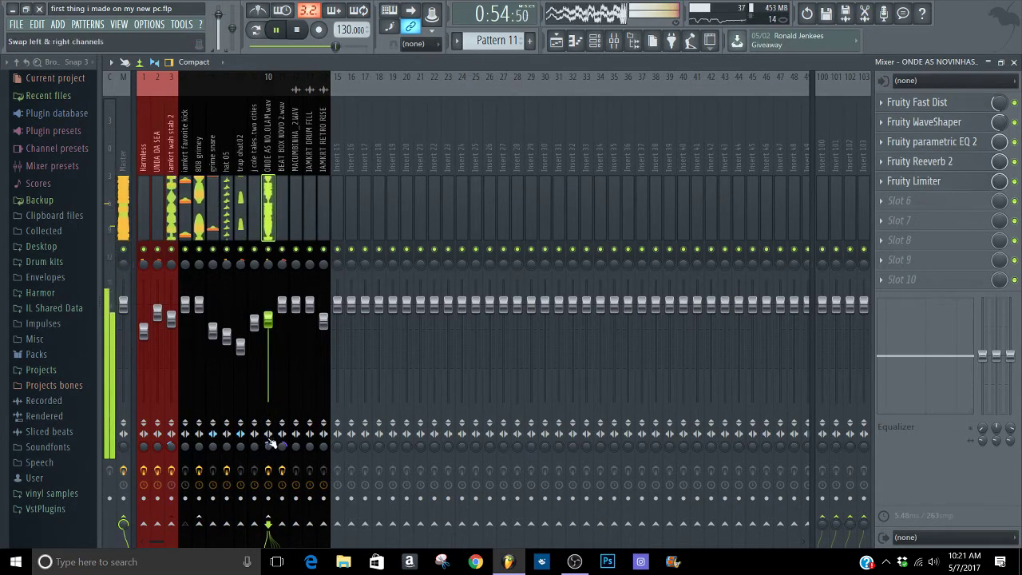
- Close the ONDE AS NOVINHAS REBOLAM.wav channel settings and bring the playlist back into view
key("F5")
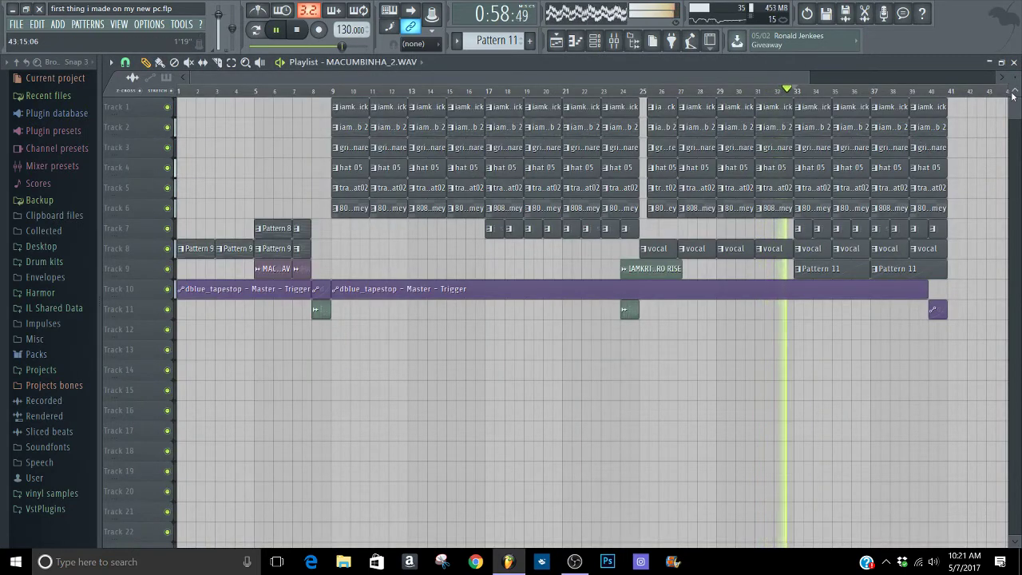
left_click(1014, 62)
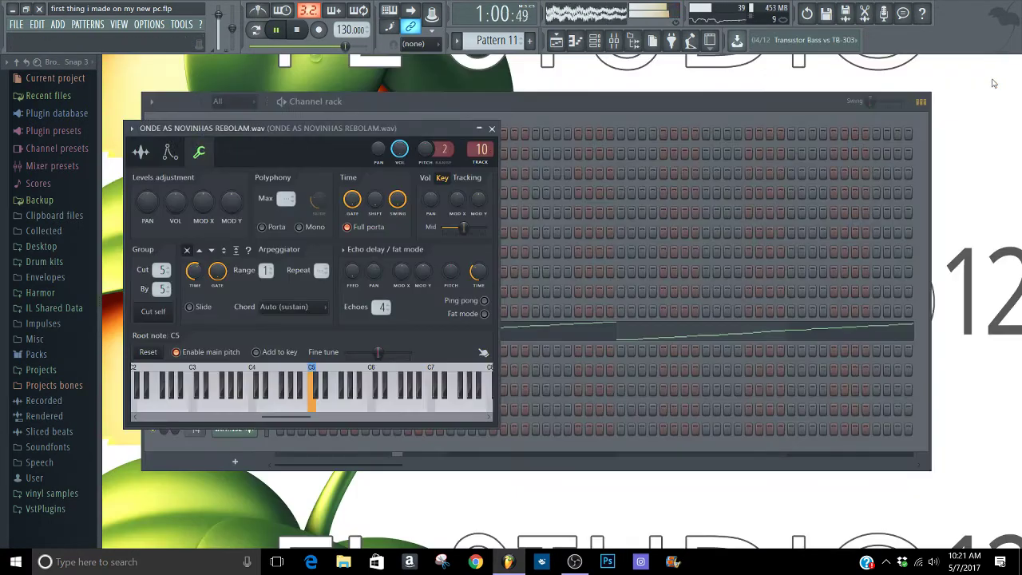
left_click(491, 129)
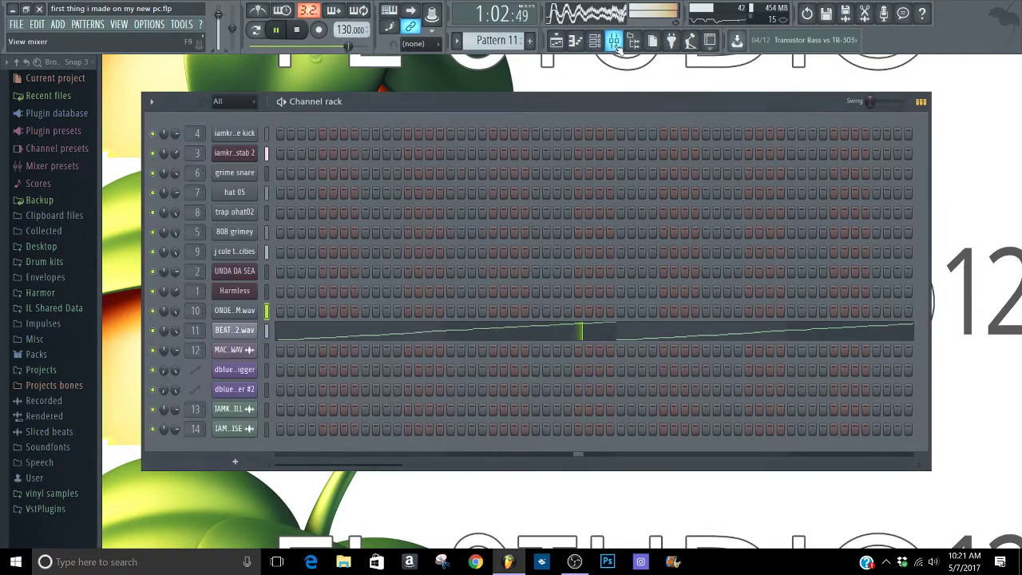
left_click(556, 40)
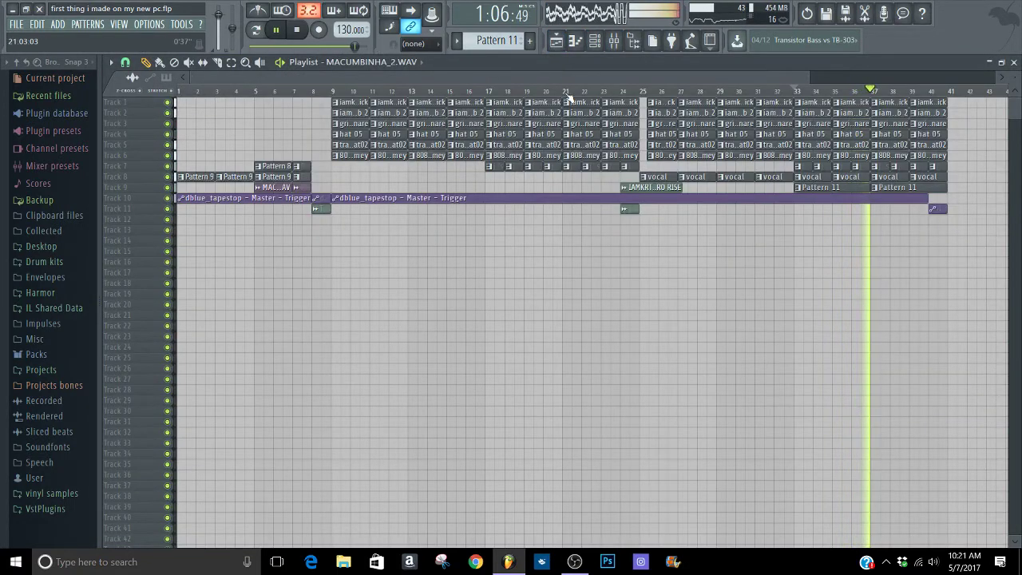
left_click(581, 563)
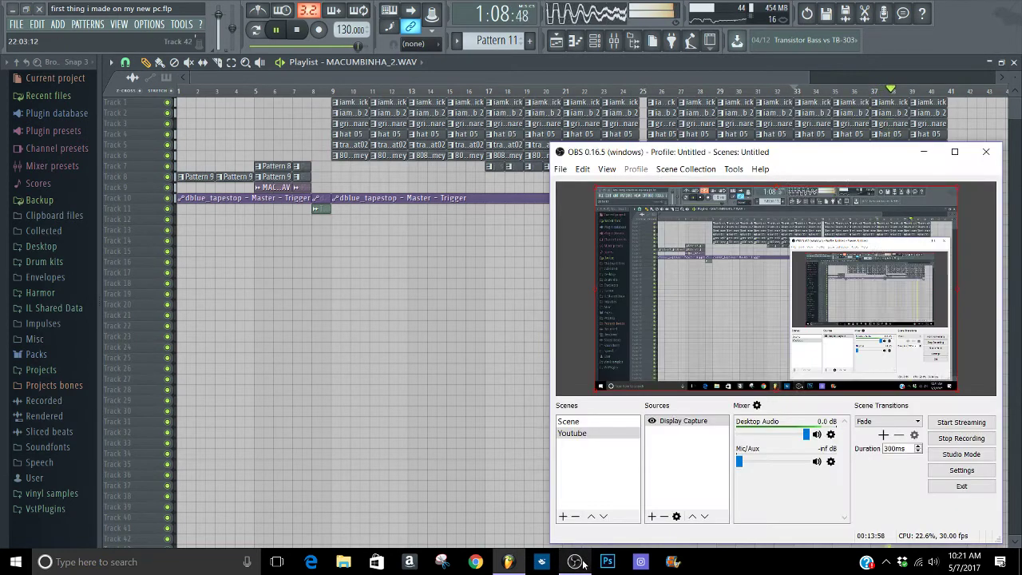
left_click(582, 563)
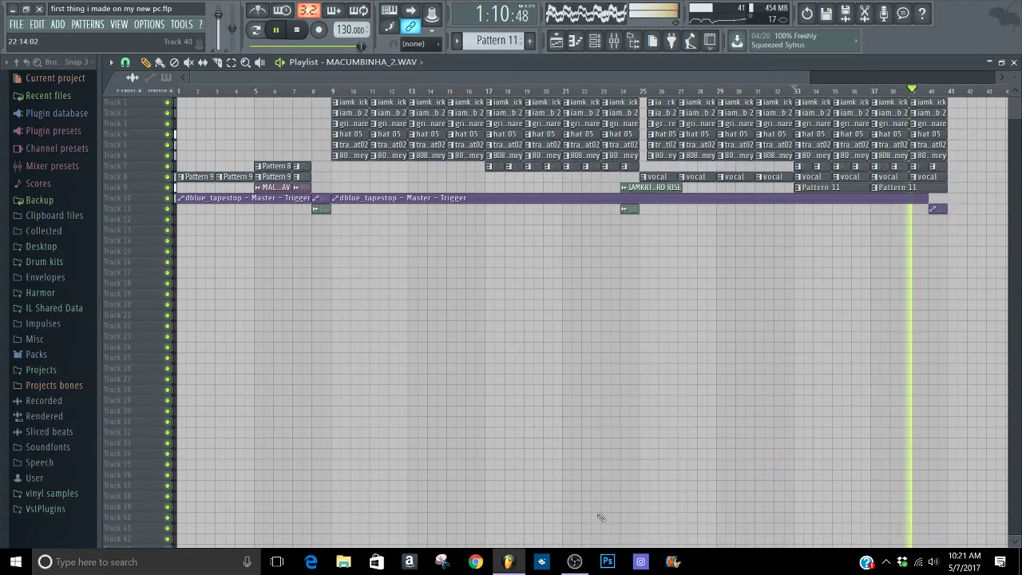